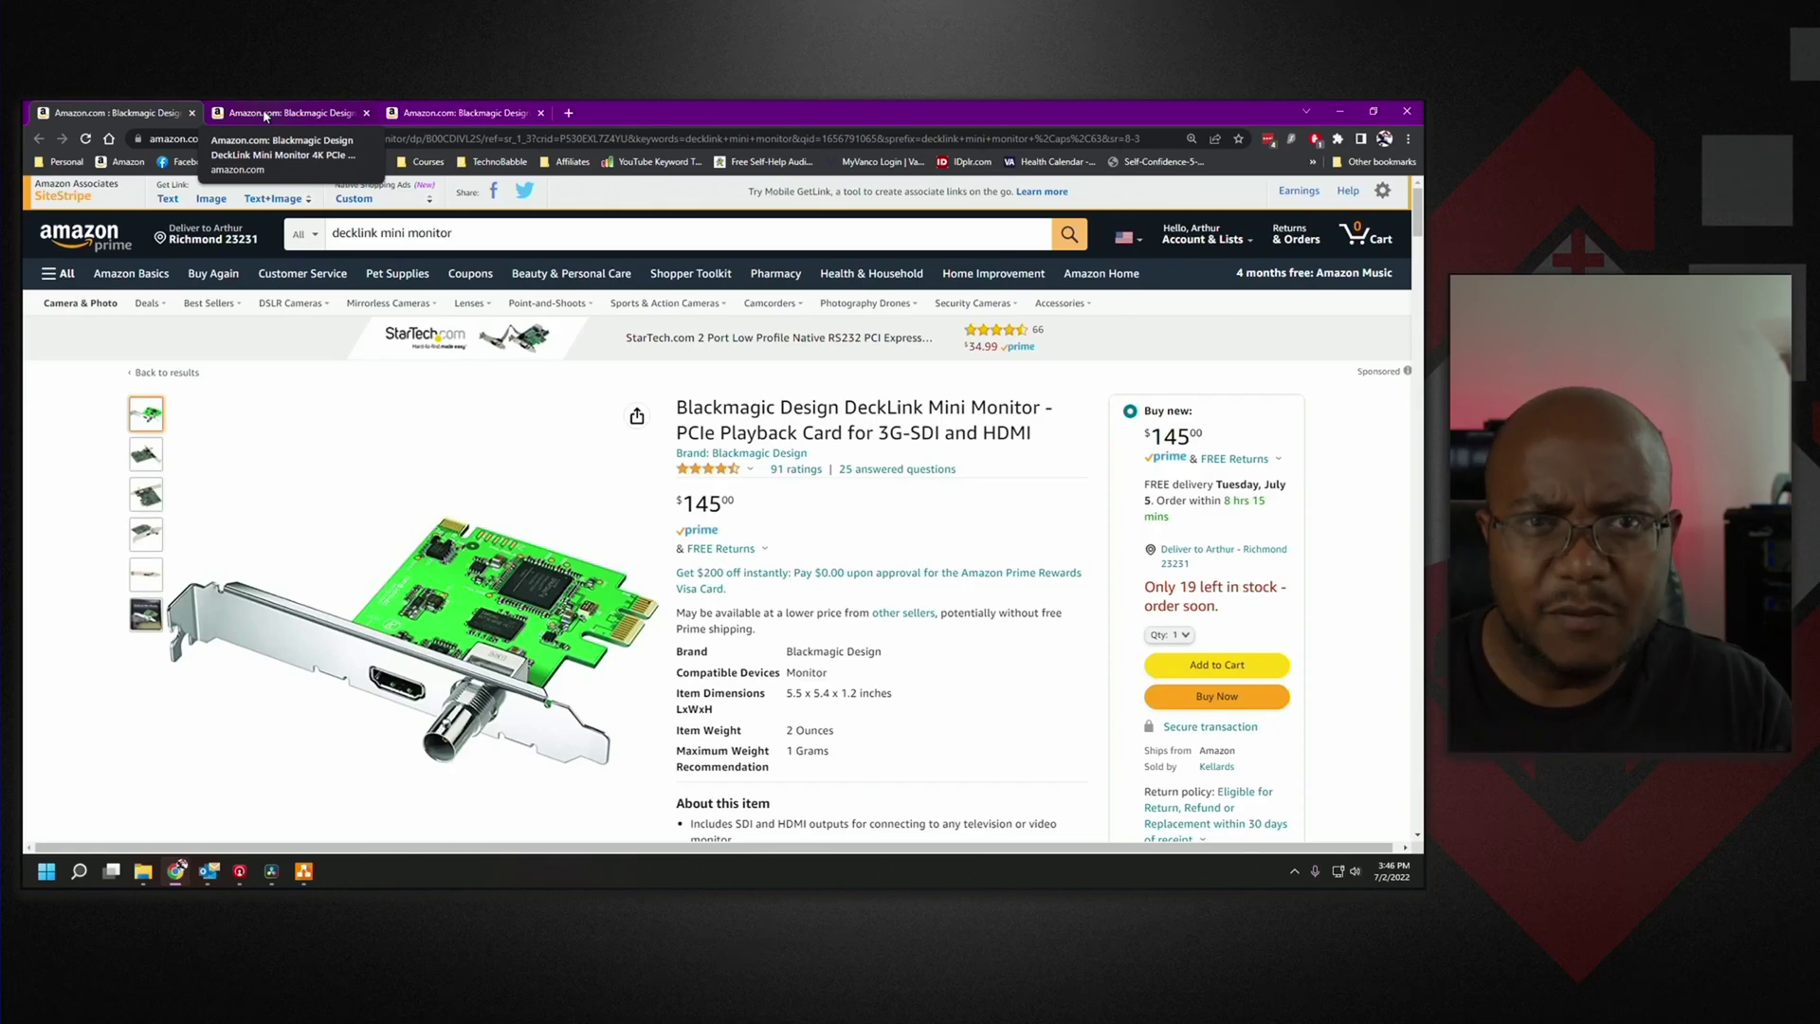
Compare the Amazon listings for DeckLink Mini Monitor 4K and Intensity Pro 4K, viewing the bare-card photo.
left_click(265, 116)
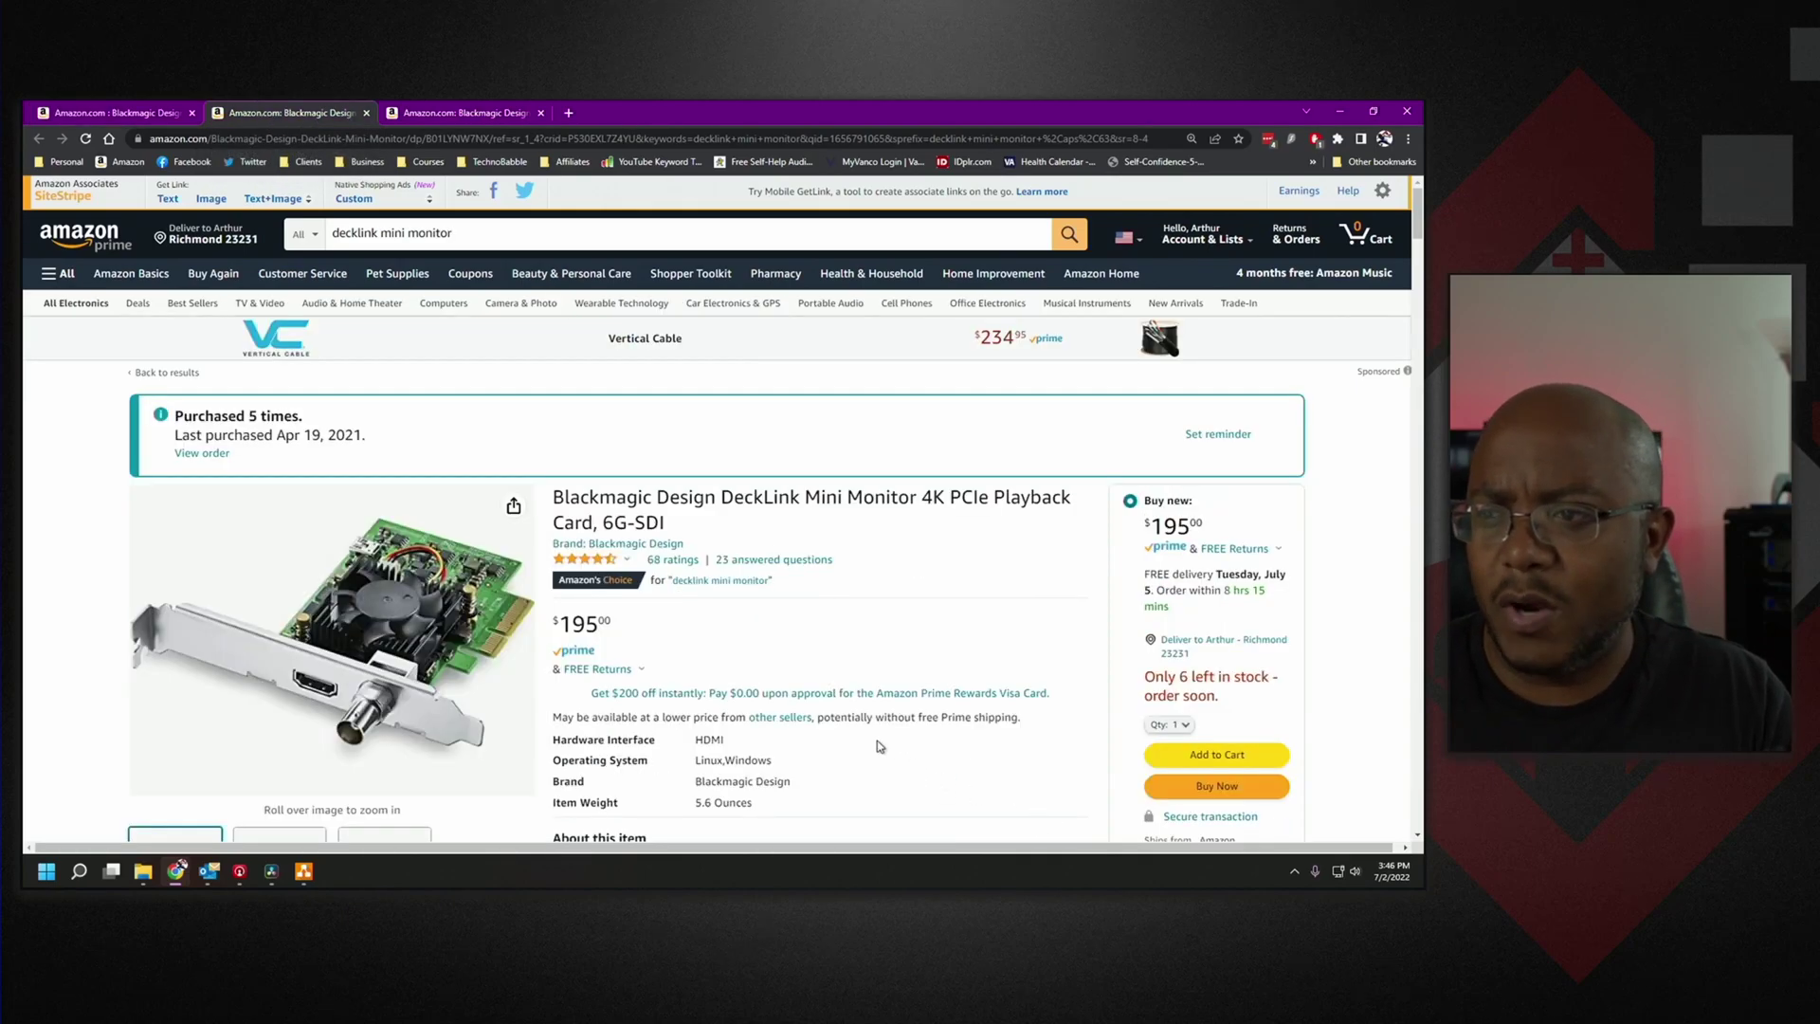
scroll(877, 741, "down", 3)
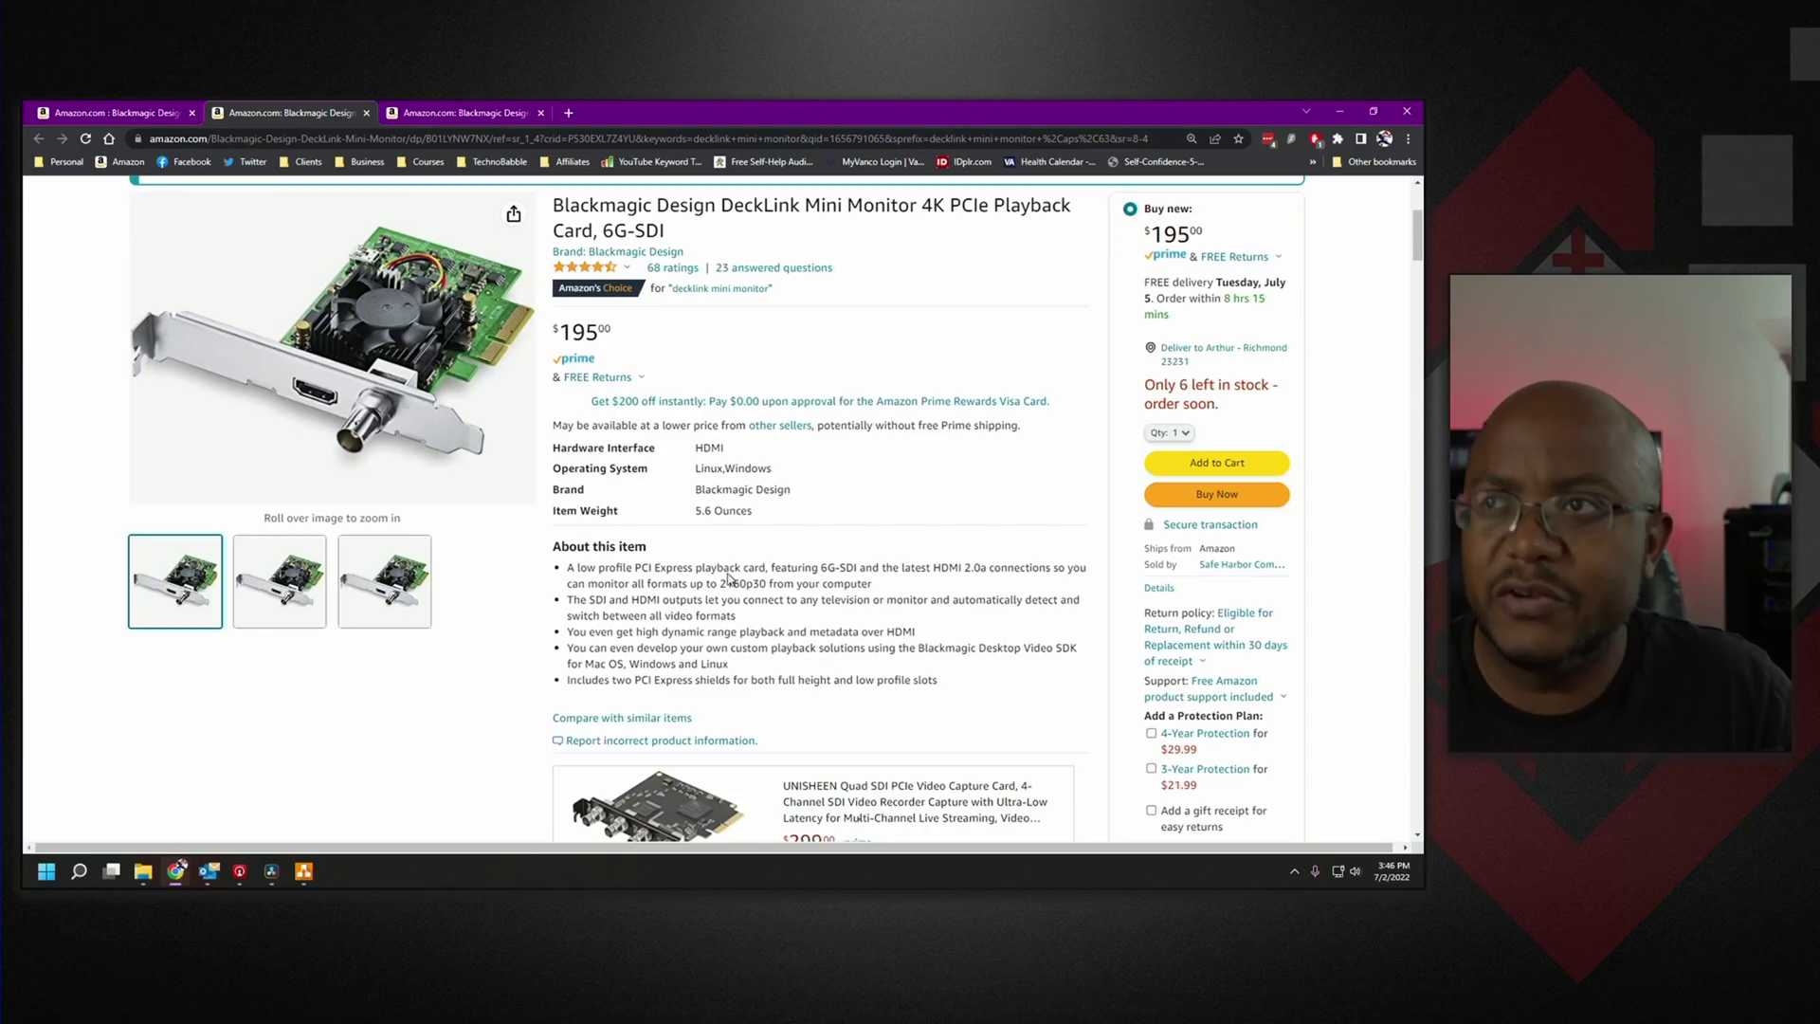
left_click(487, 114)
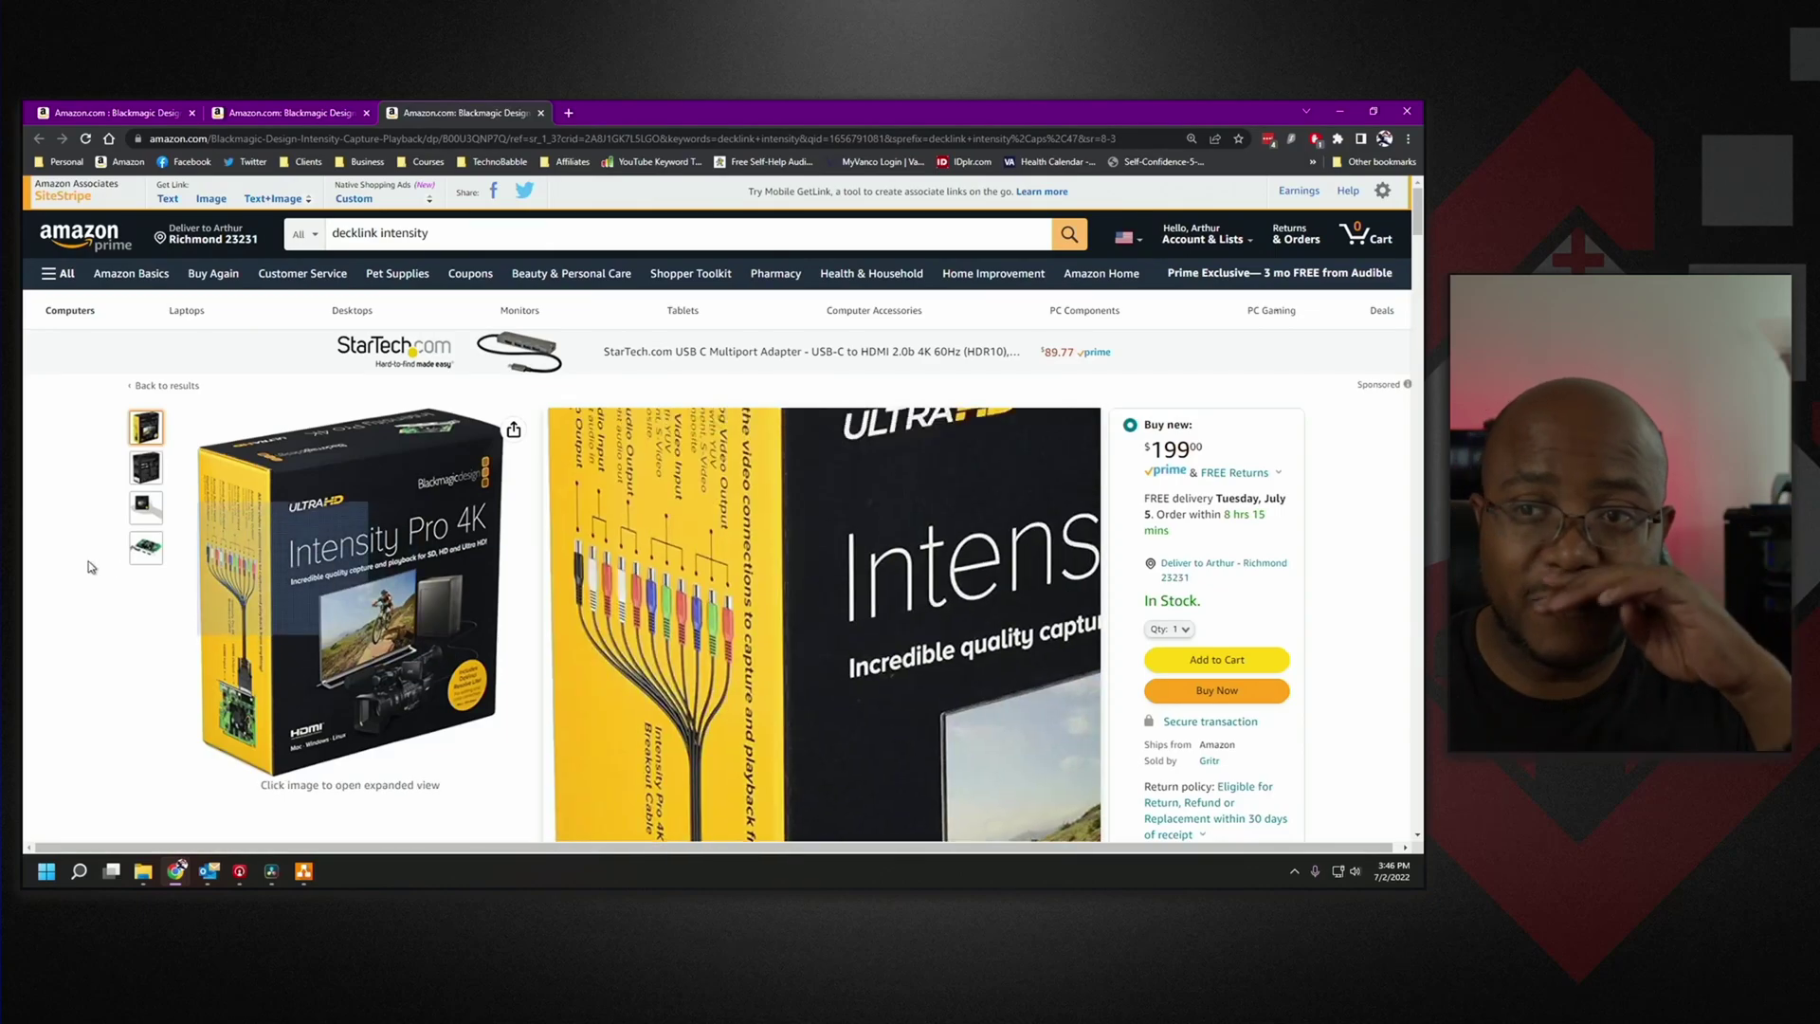
left_click(135, 548)
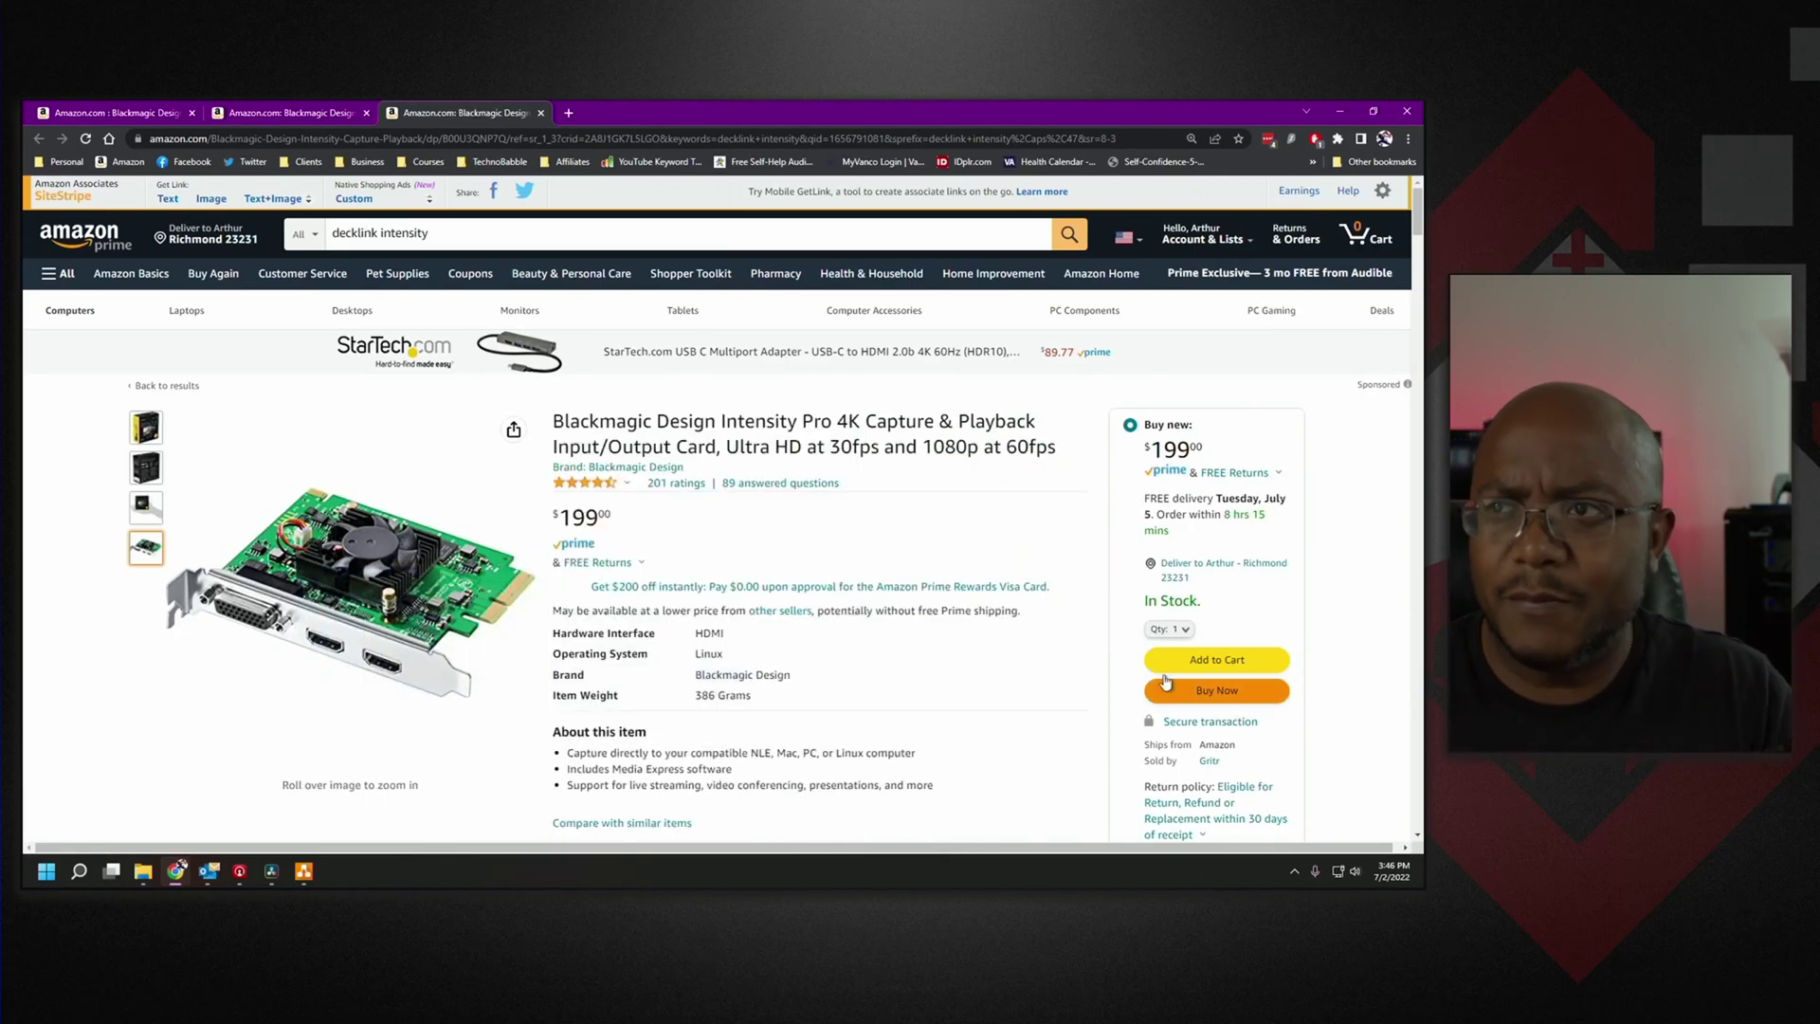
left_click(124, 114)
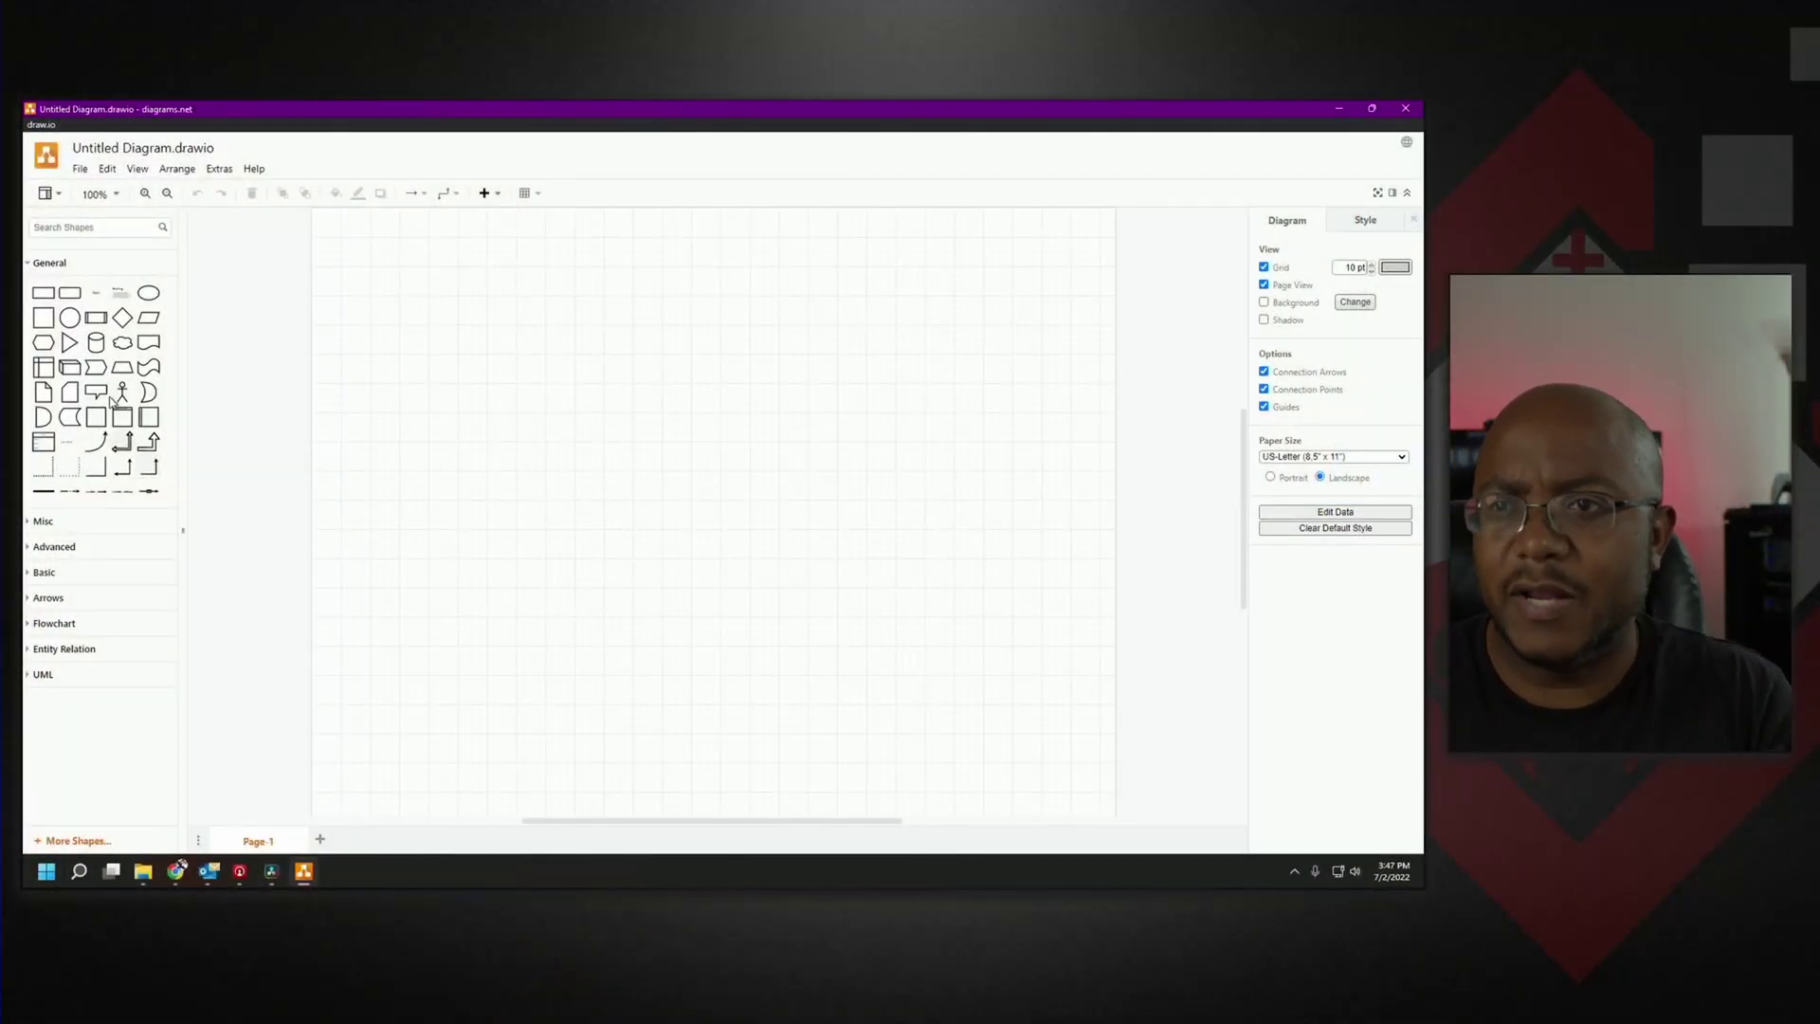
Insert a rounded rectangle labelled 'ATEM' at the centre of the draw.io canvas.
left_click(69, 293)
type("A")
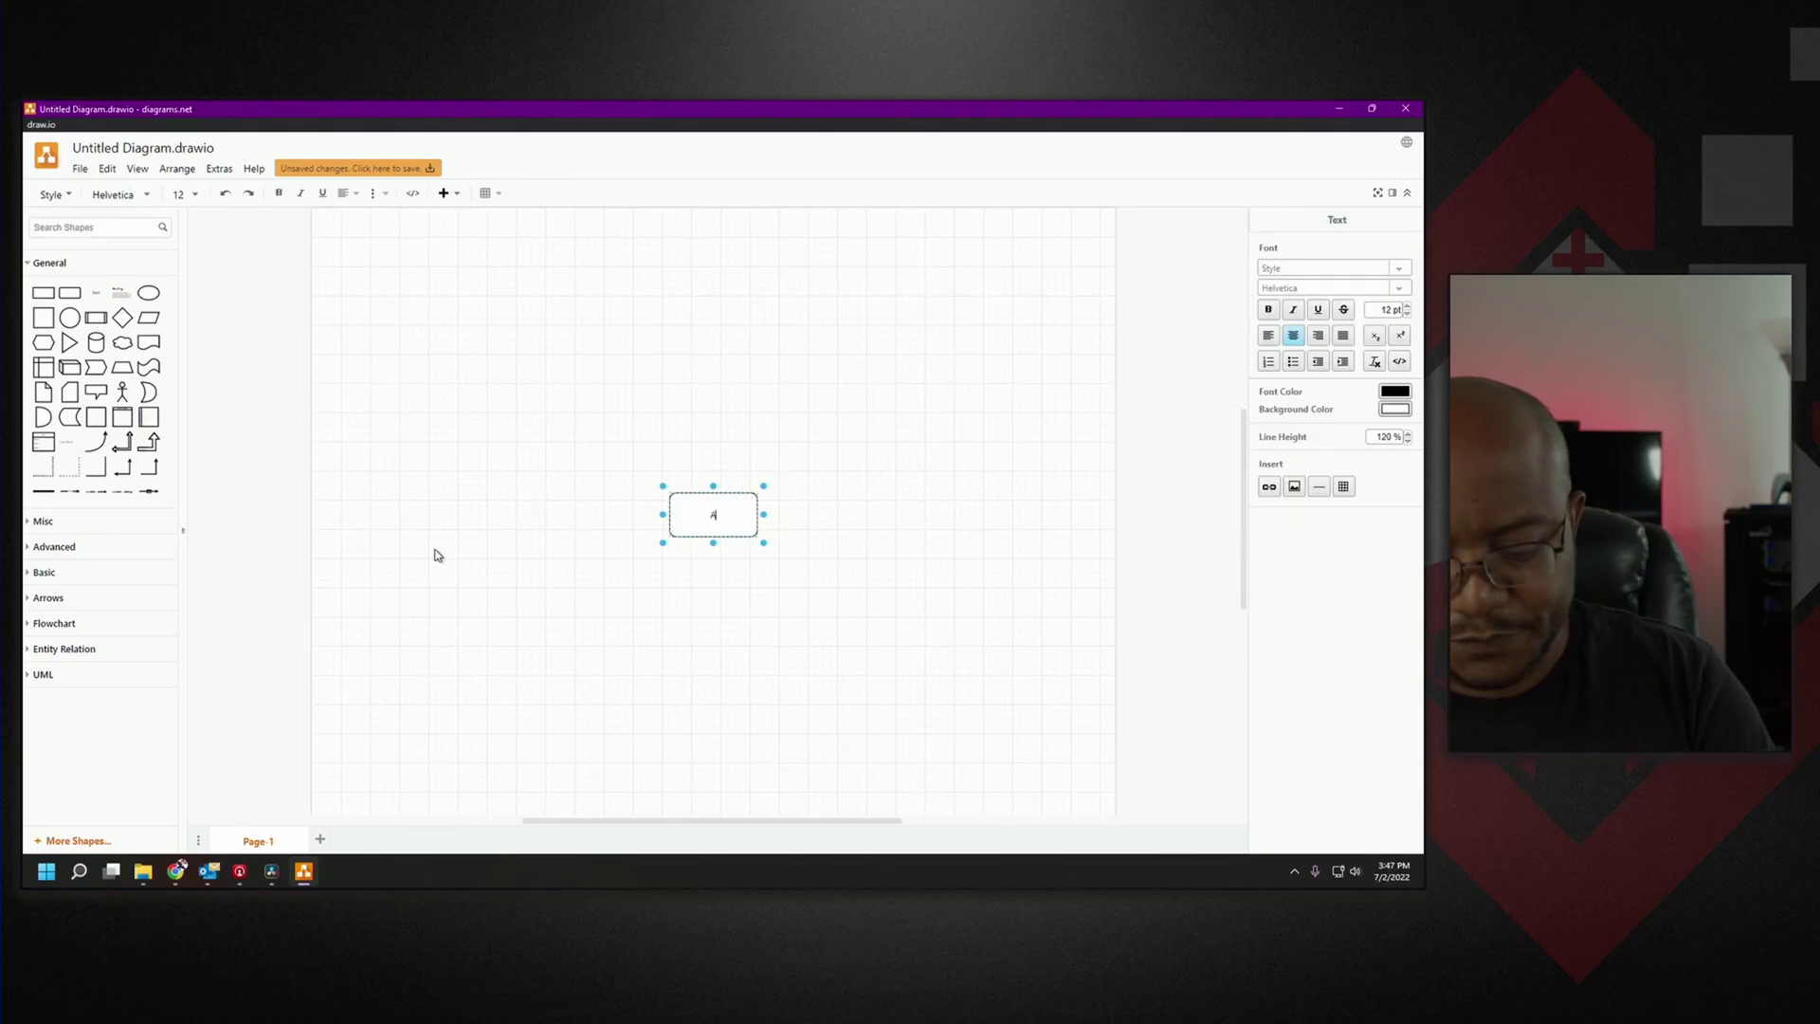
type("TEM")
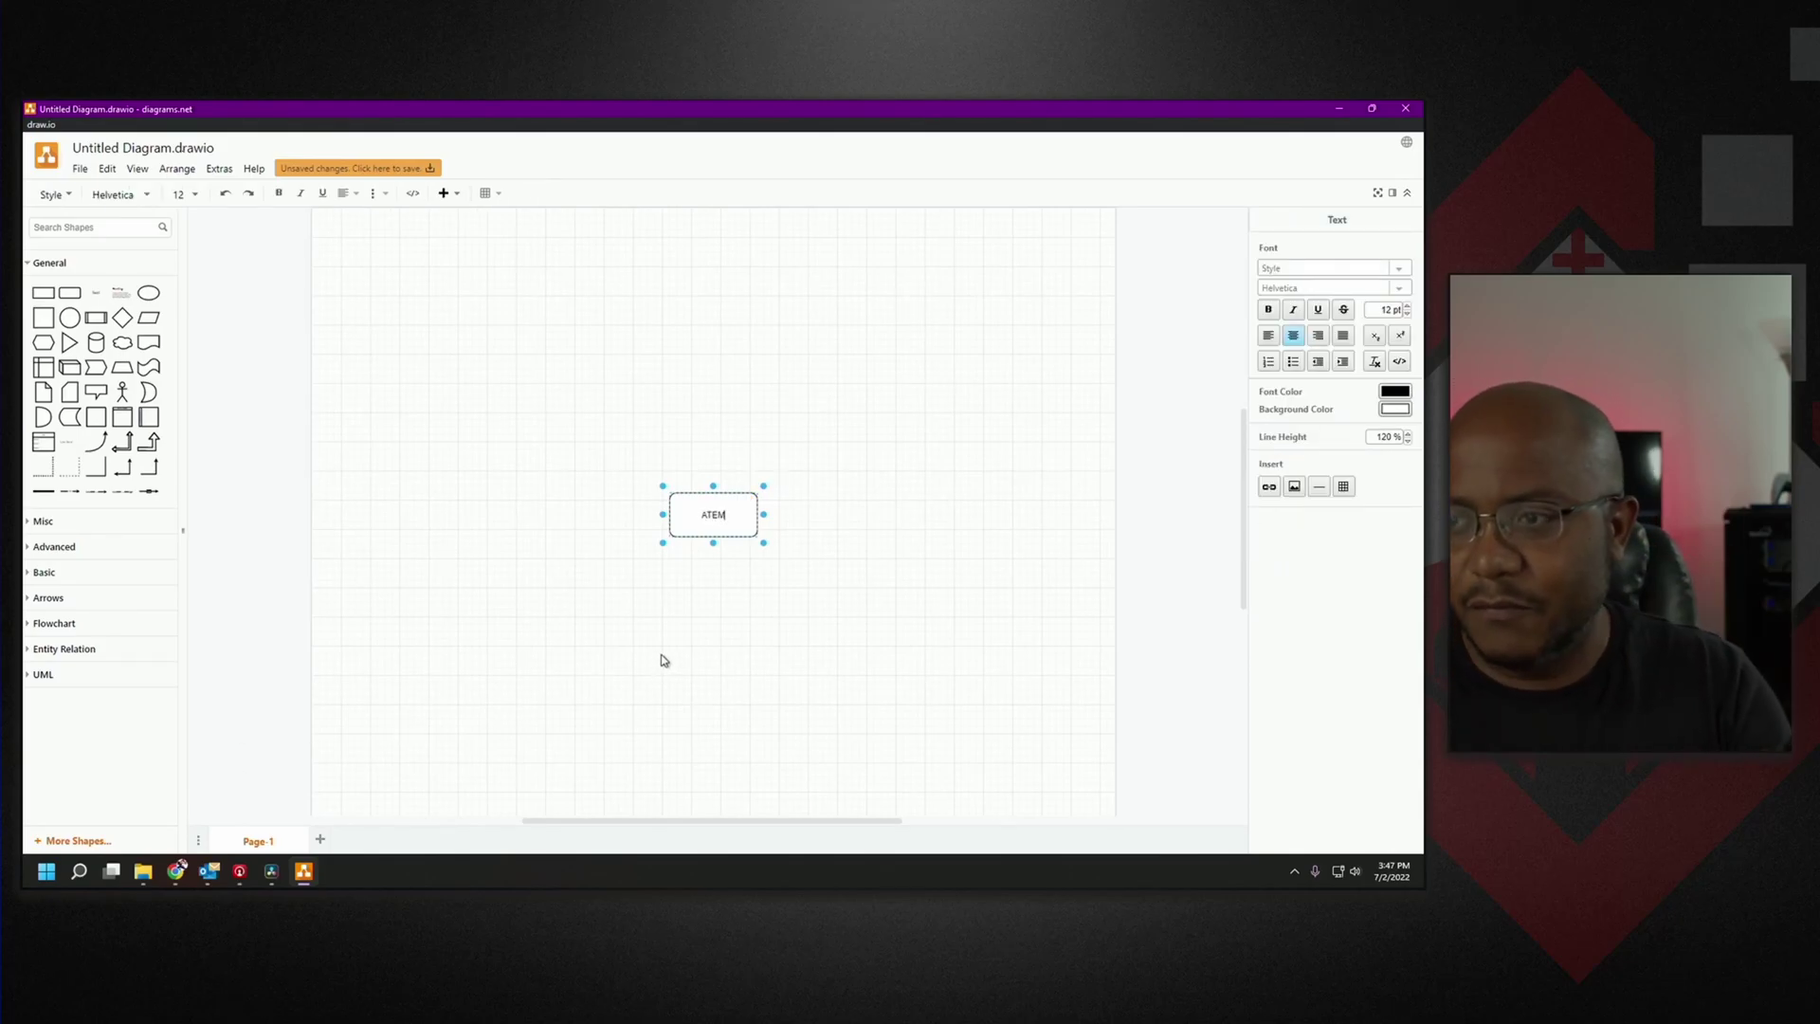
left_click(698, 600)
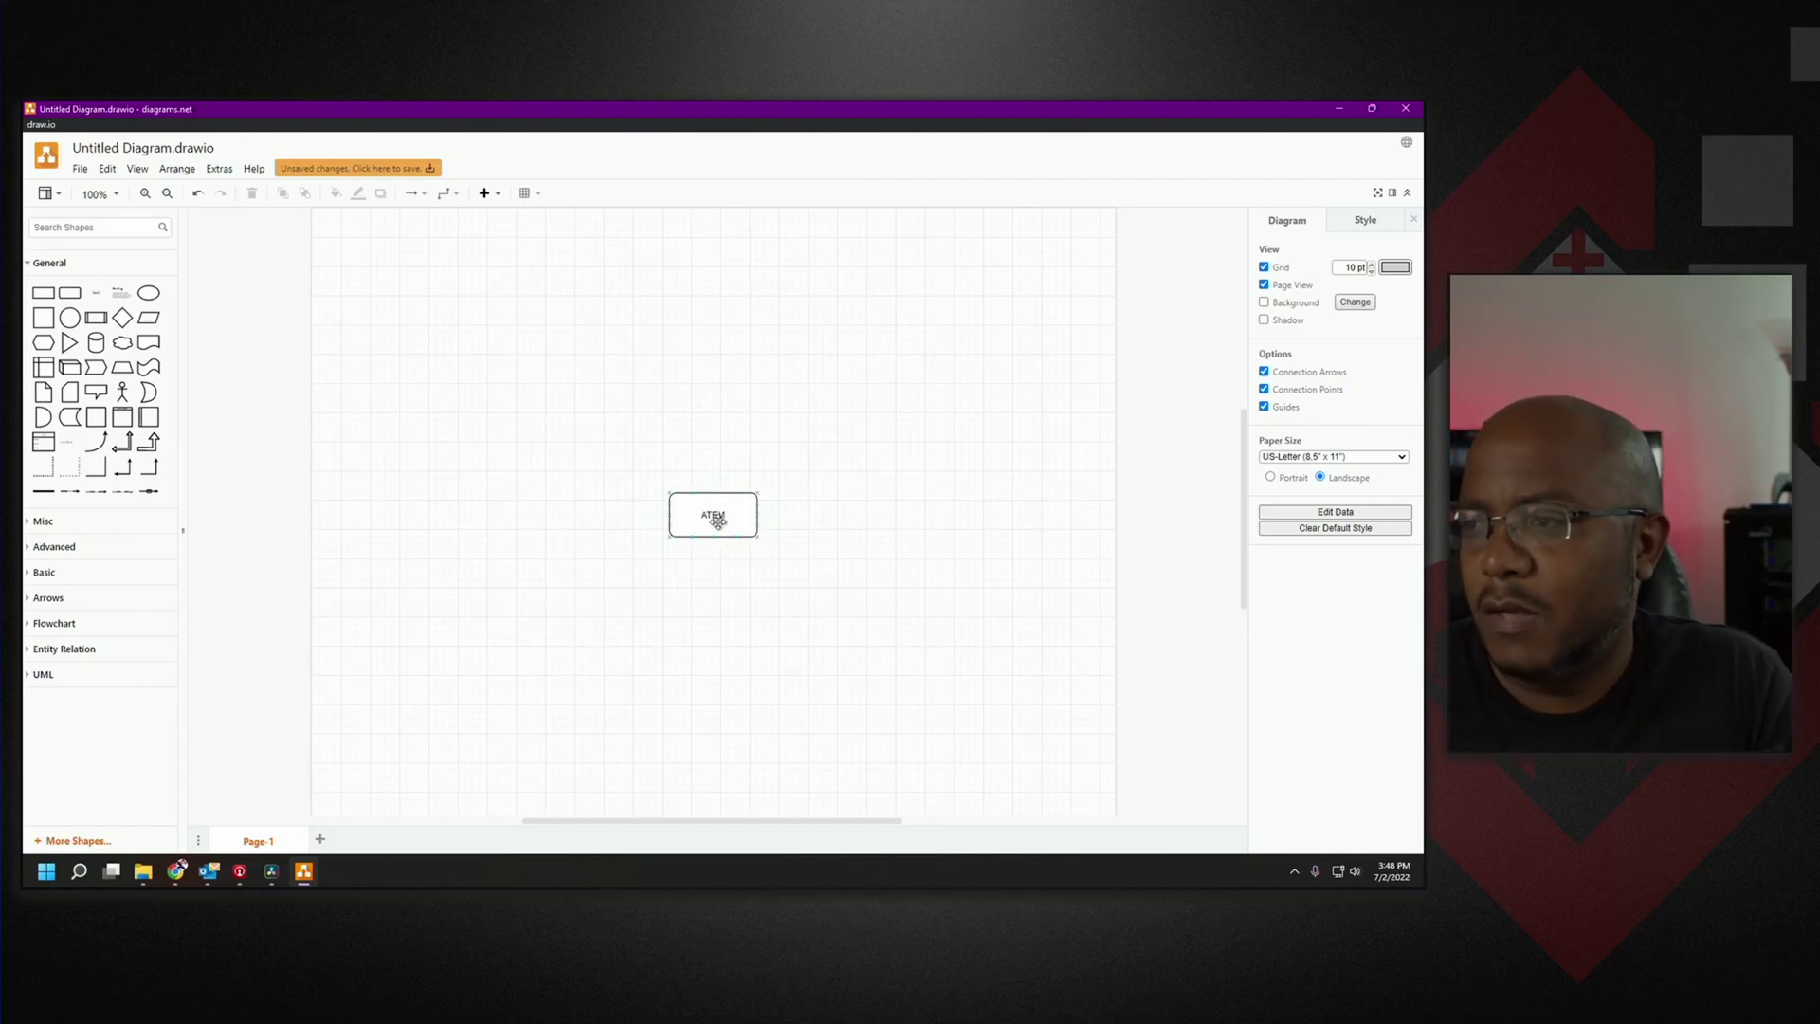
left_click(711, 521)
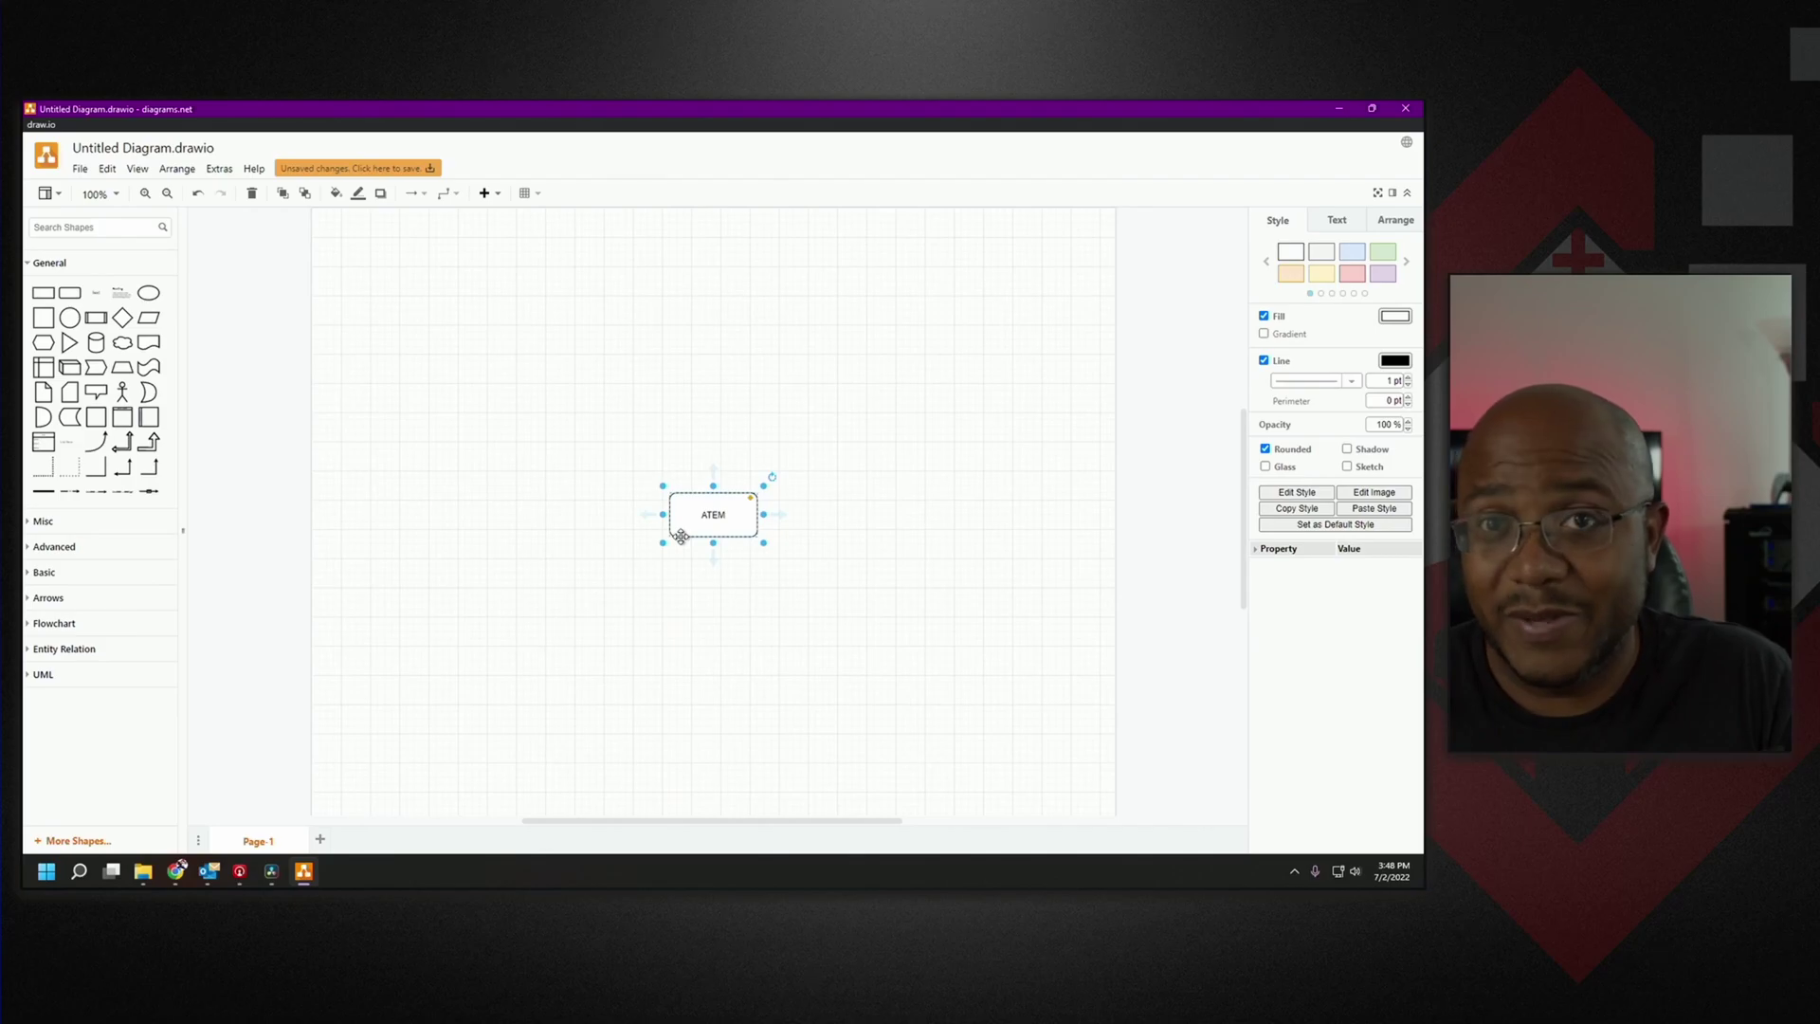
left_click(554, 502)
Add a tripod video camera above-left of ATEM, linked to it by a 3 pt blue connector.
left_click(54, 228)
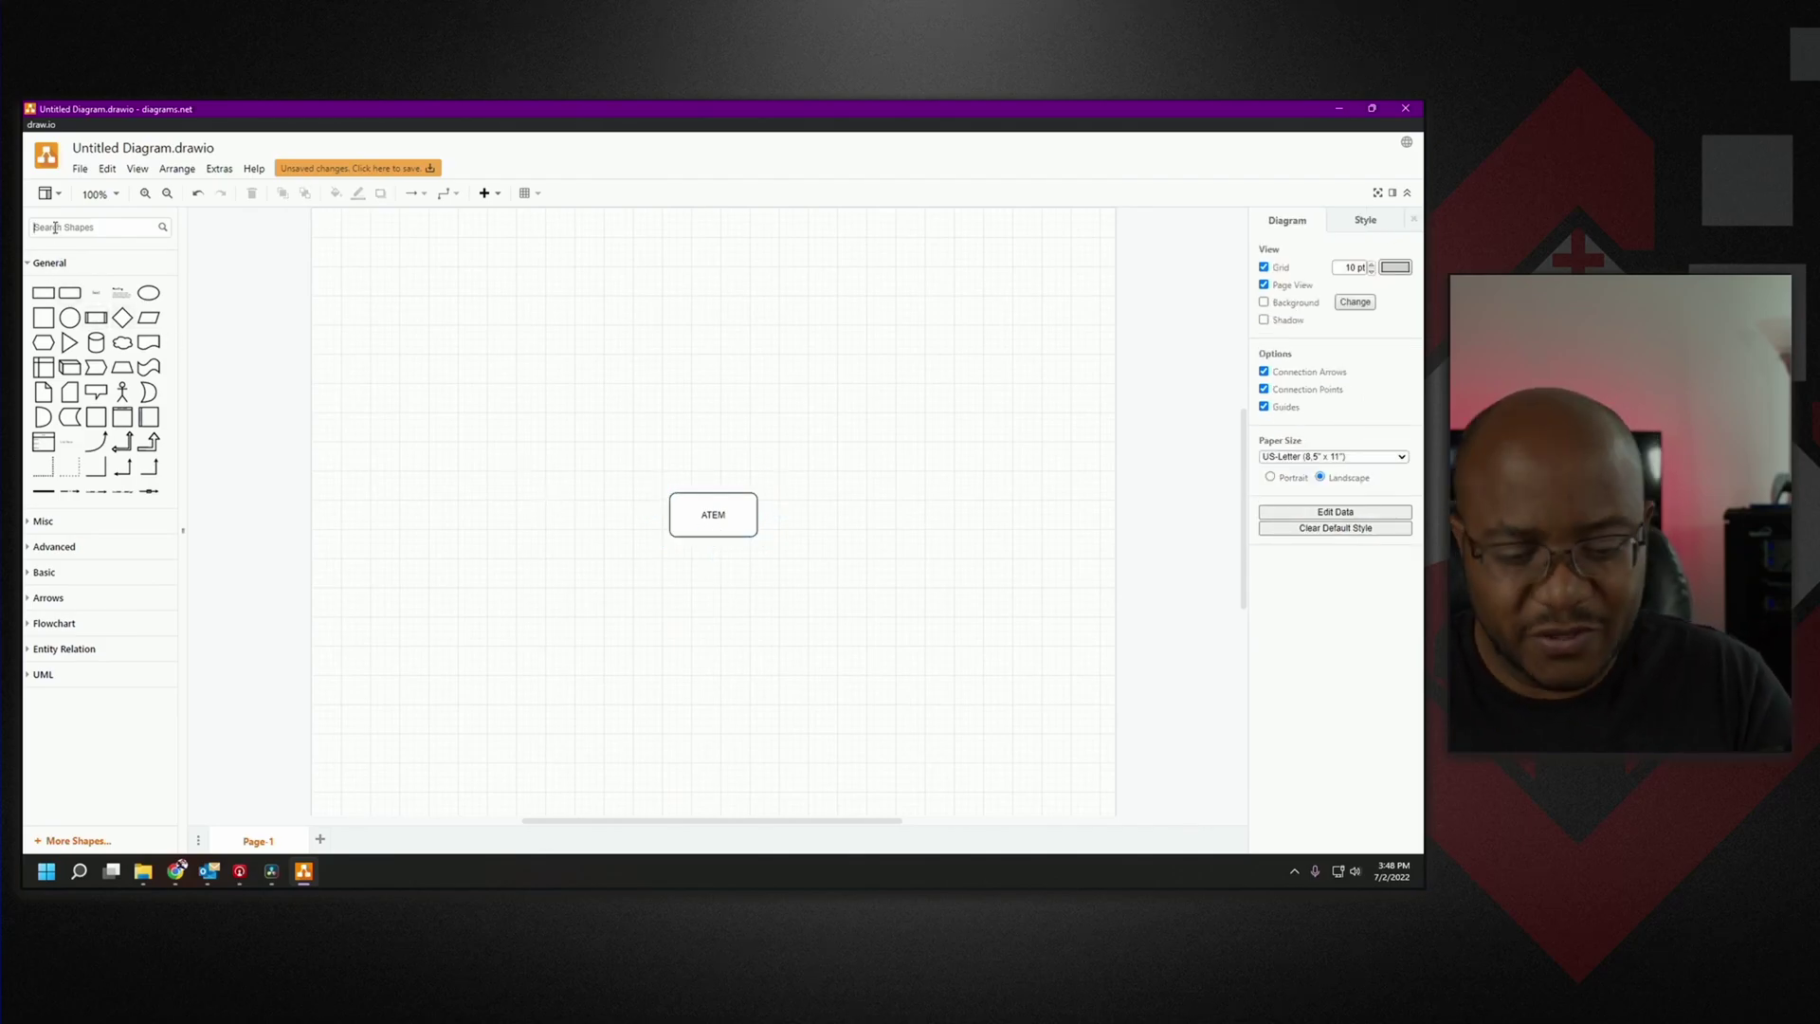
type("camera")
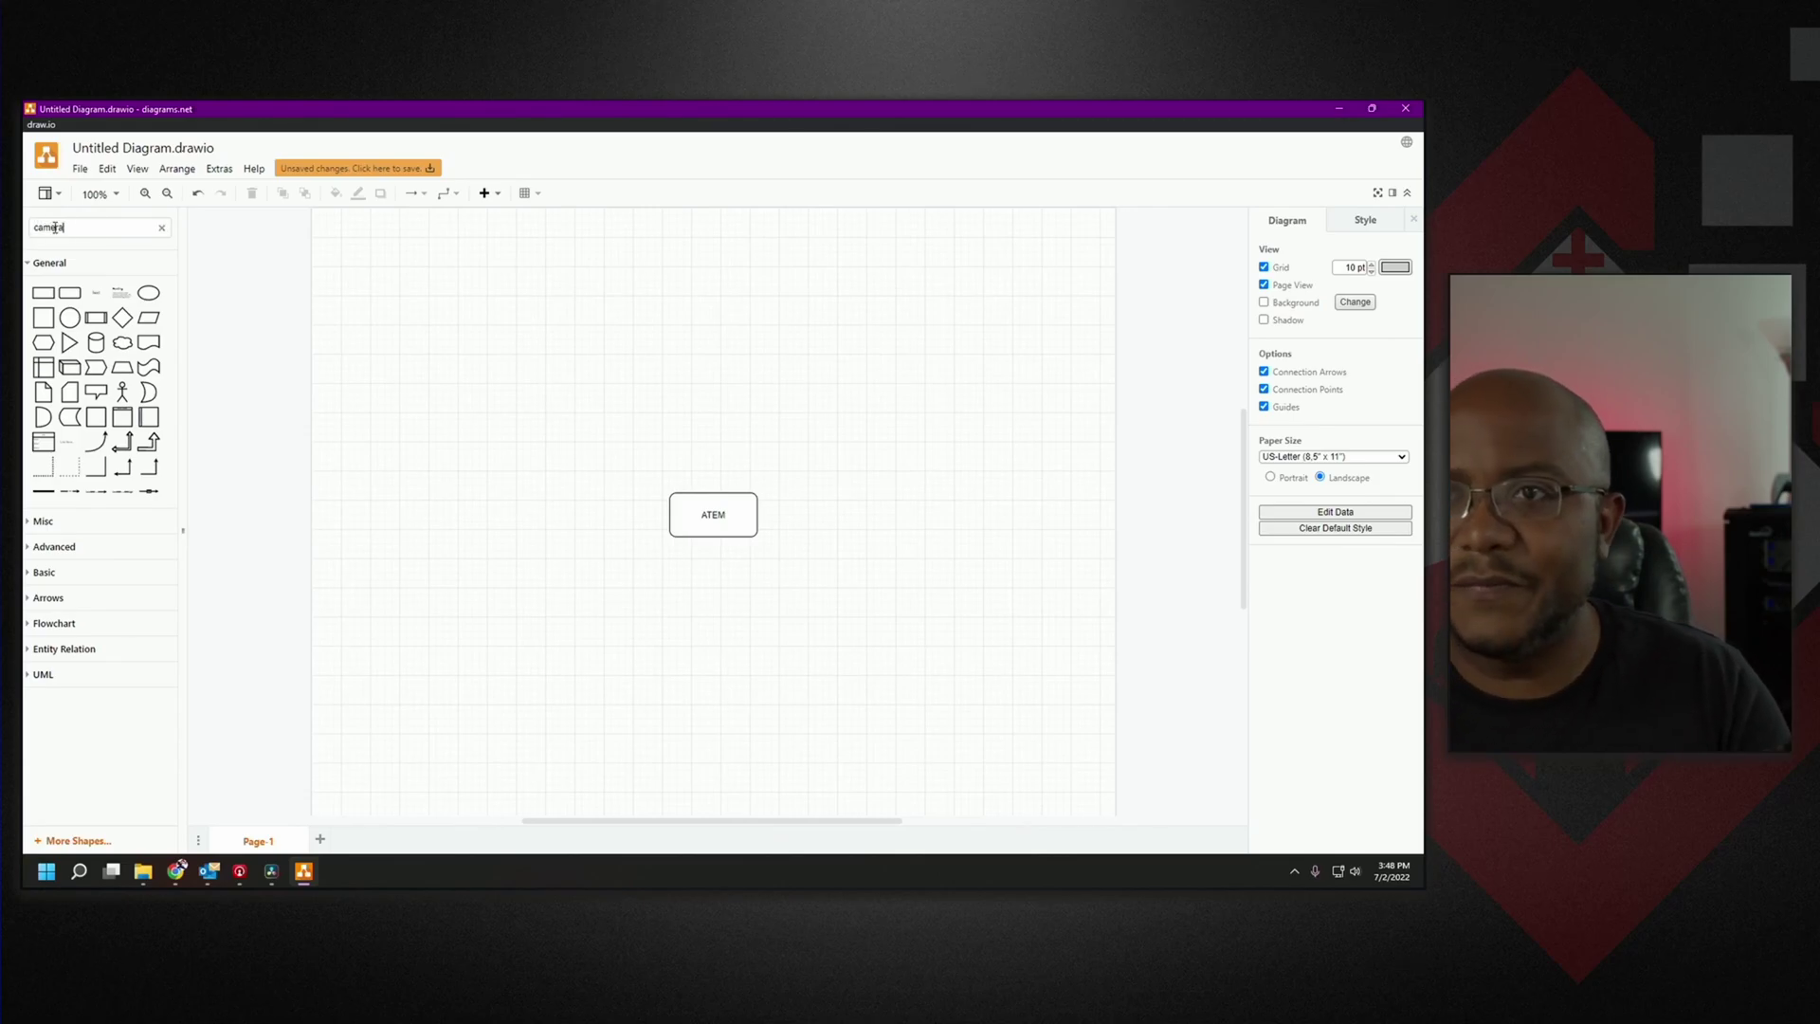
key("Return")
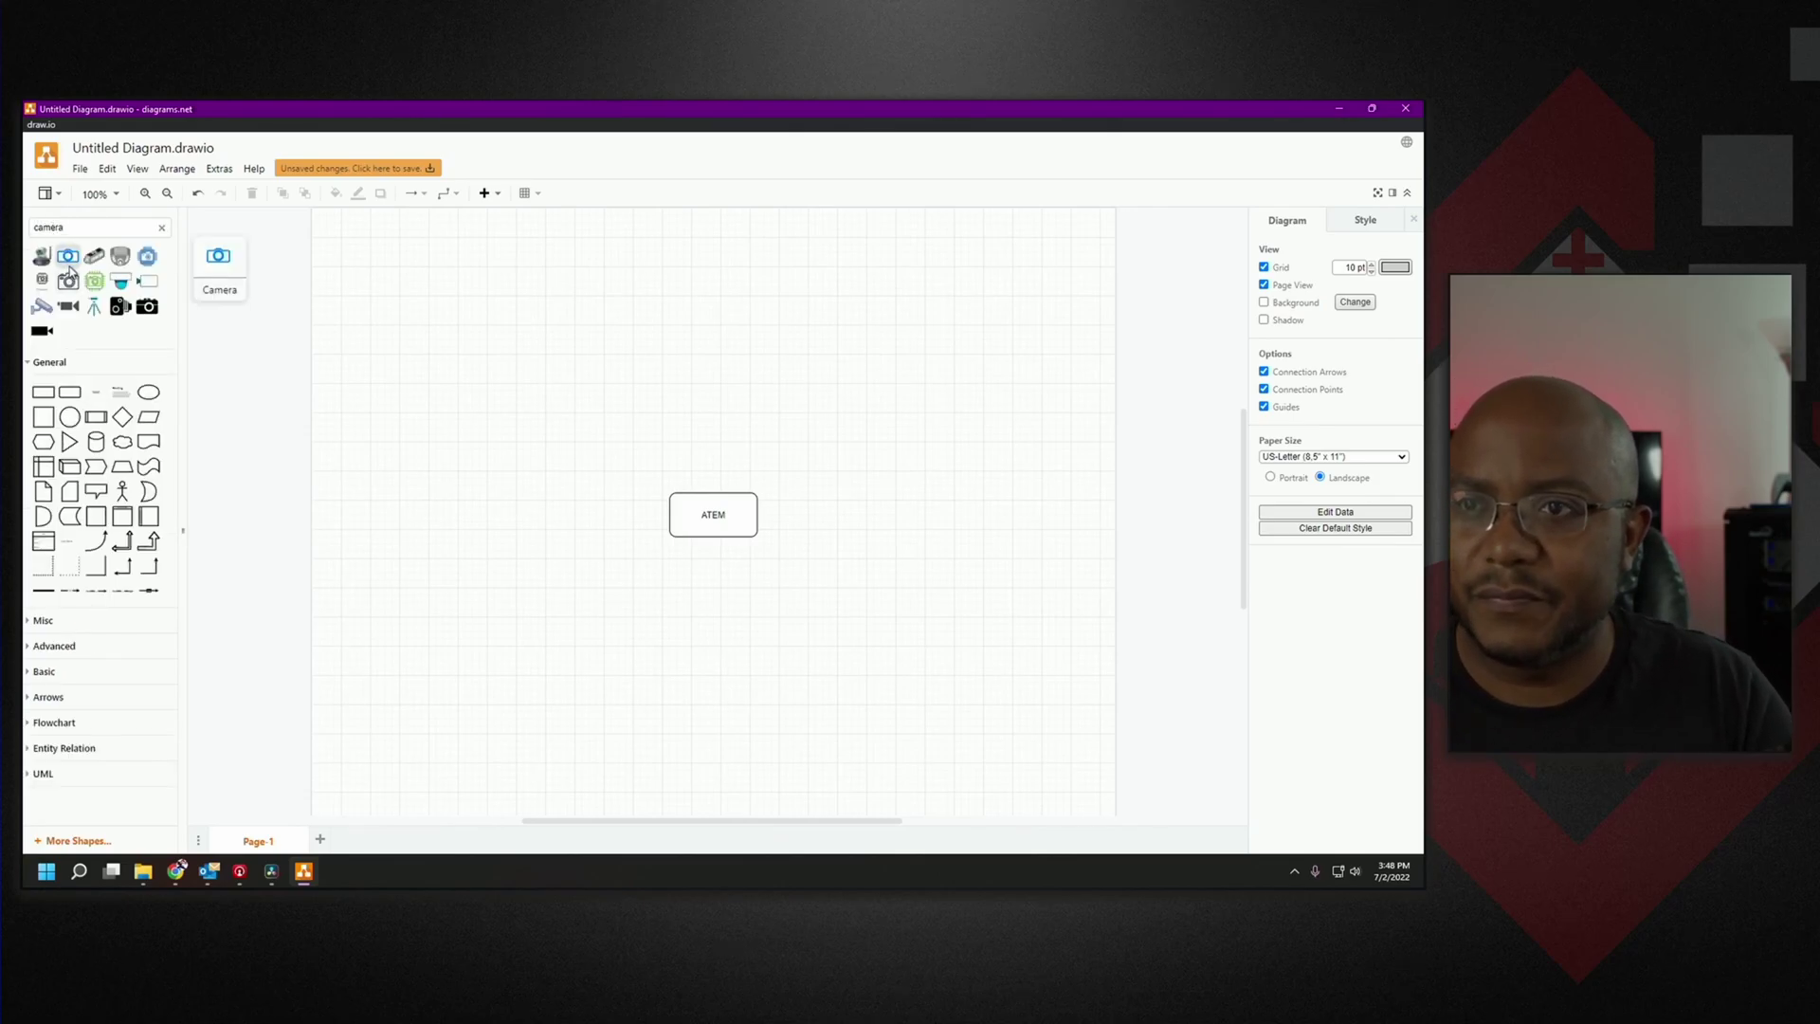
left_click(93, 305)
left_click_drag(716, 488, 628, 387)
left_click_drag(629, 455, 680, 502)
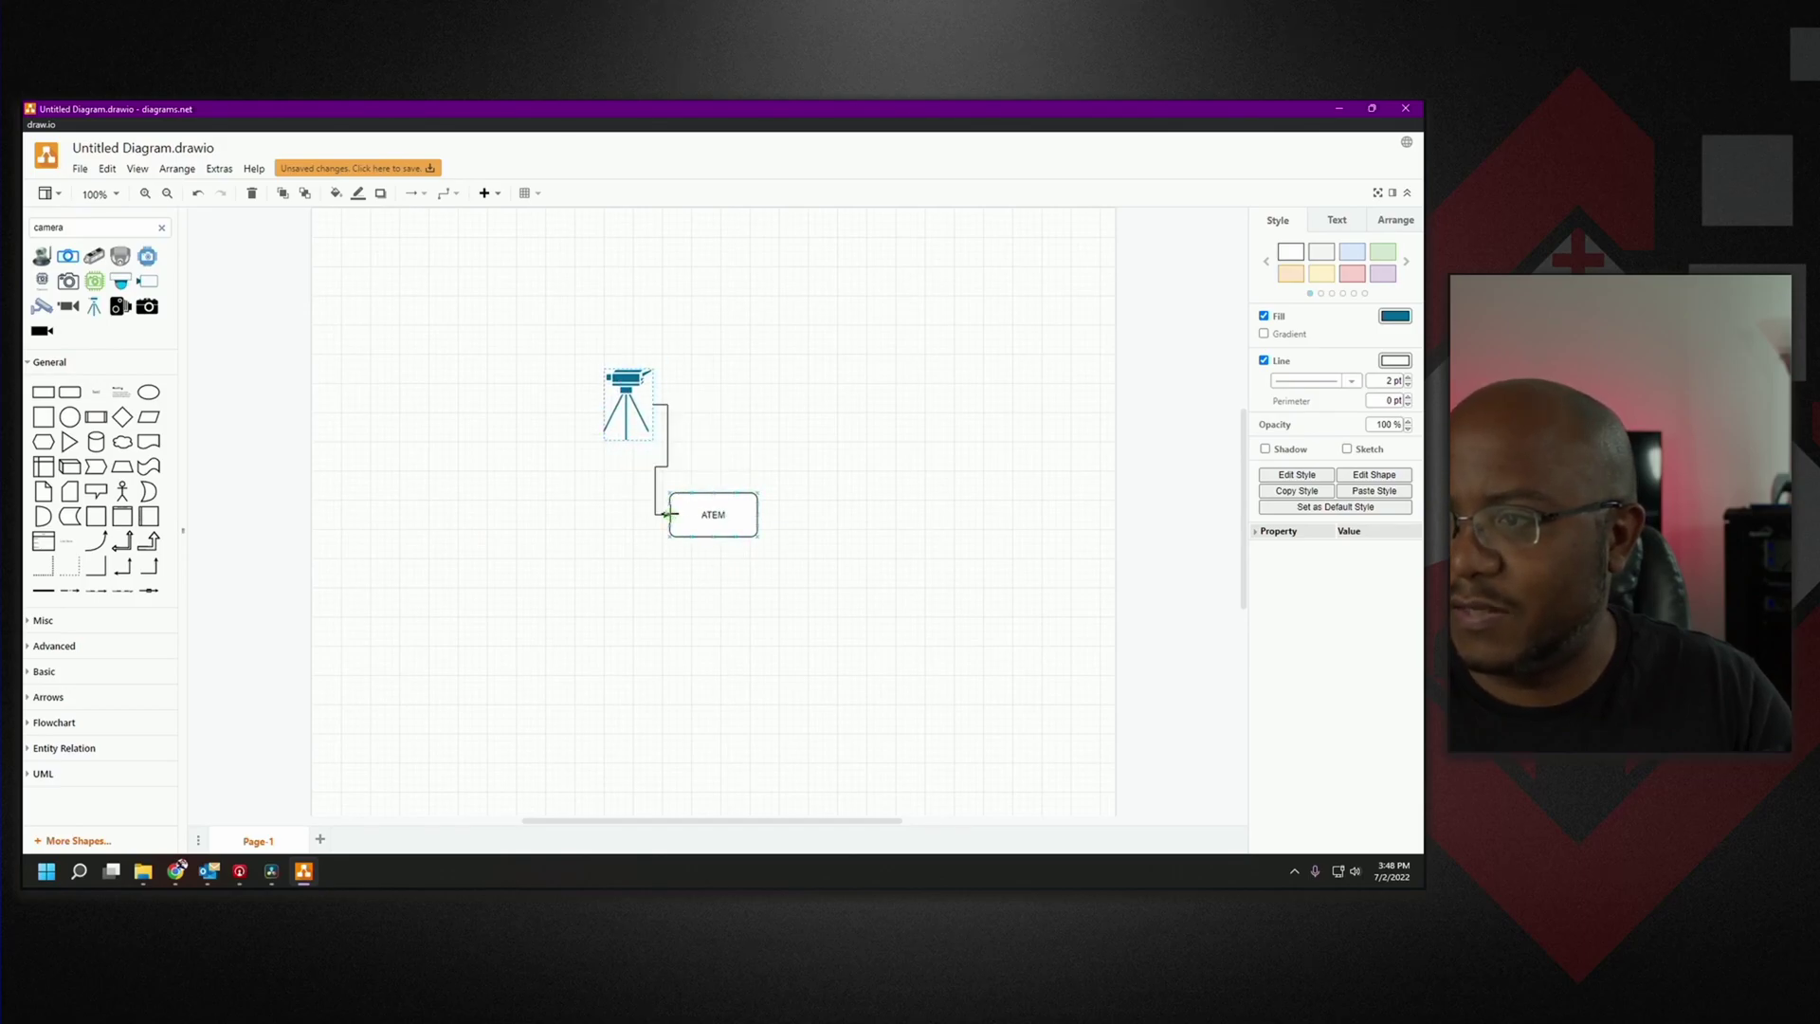
left_click_drag(632, 400, 617, 400)
left_click(653, 433)
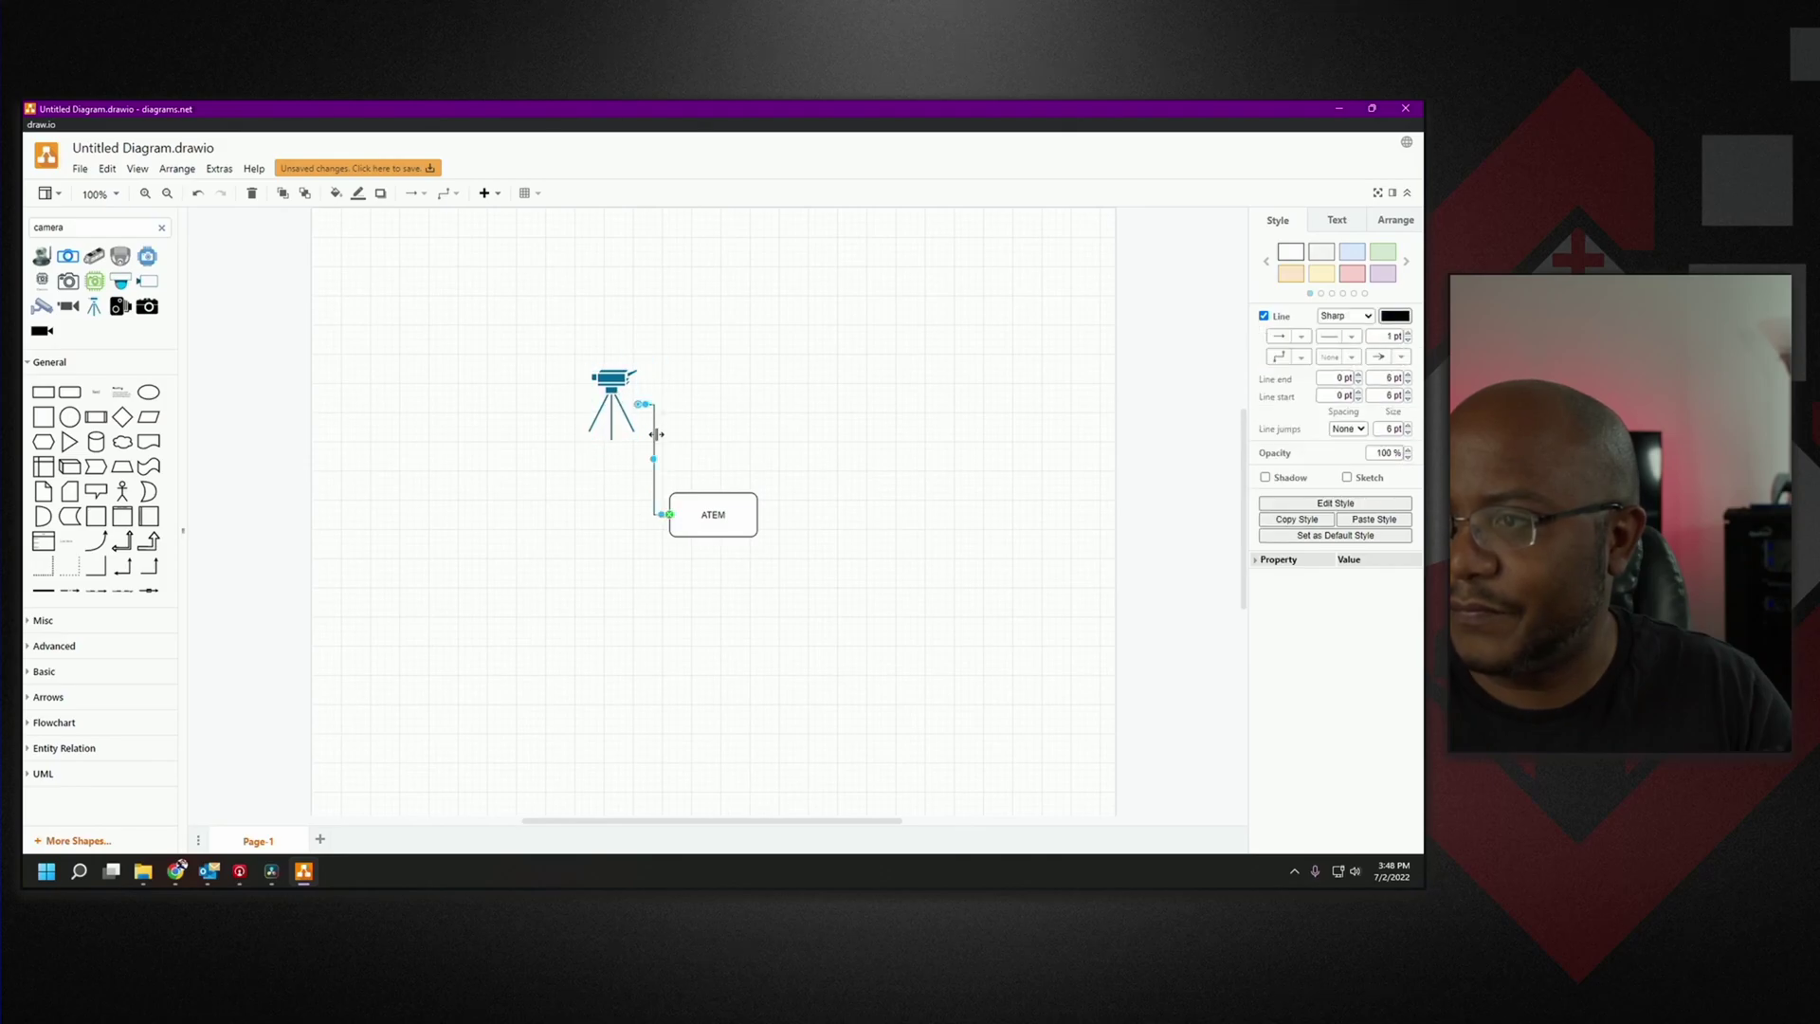
left_click(1407, 335)
left_click(1408, 335)
left_click(1351, 251)
Add a computer shape beside ATEM and make its connector blue.
double_click(48, 227)
type("computer")
key("Return")
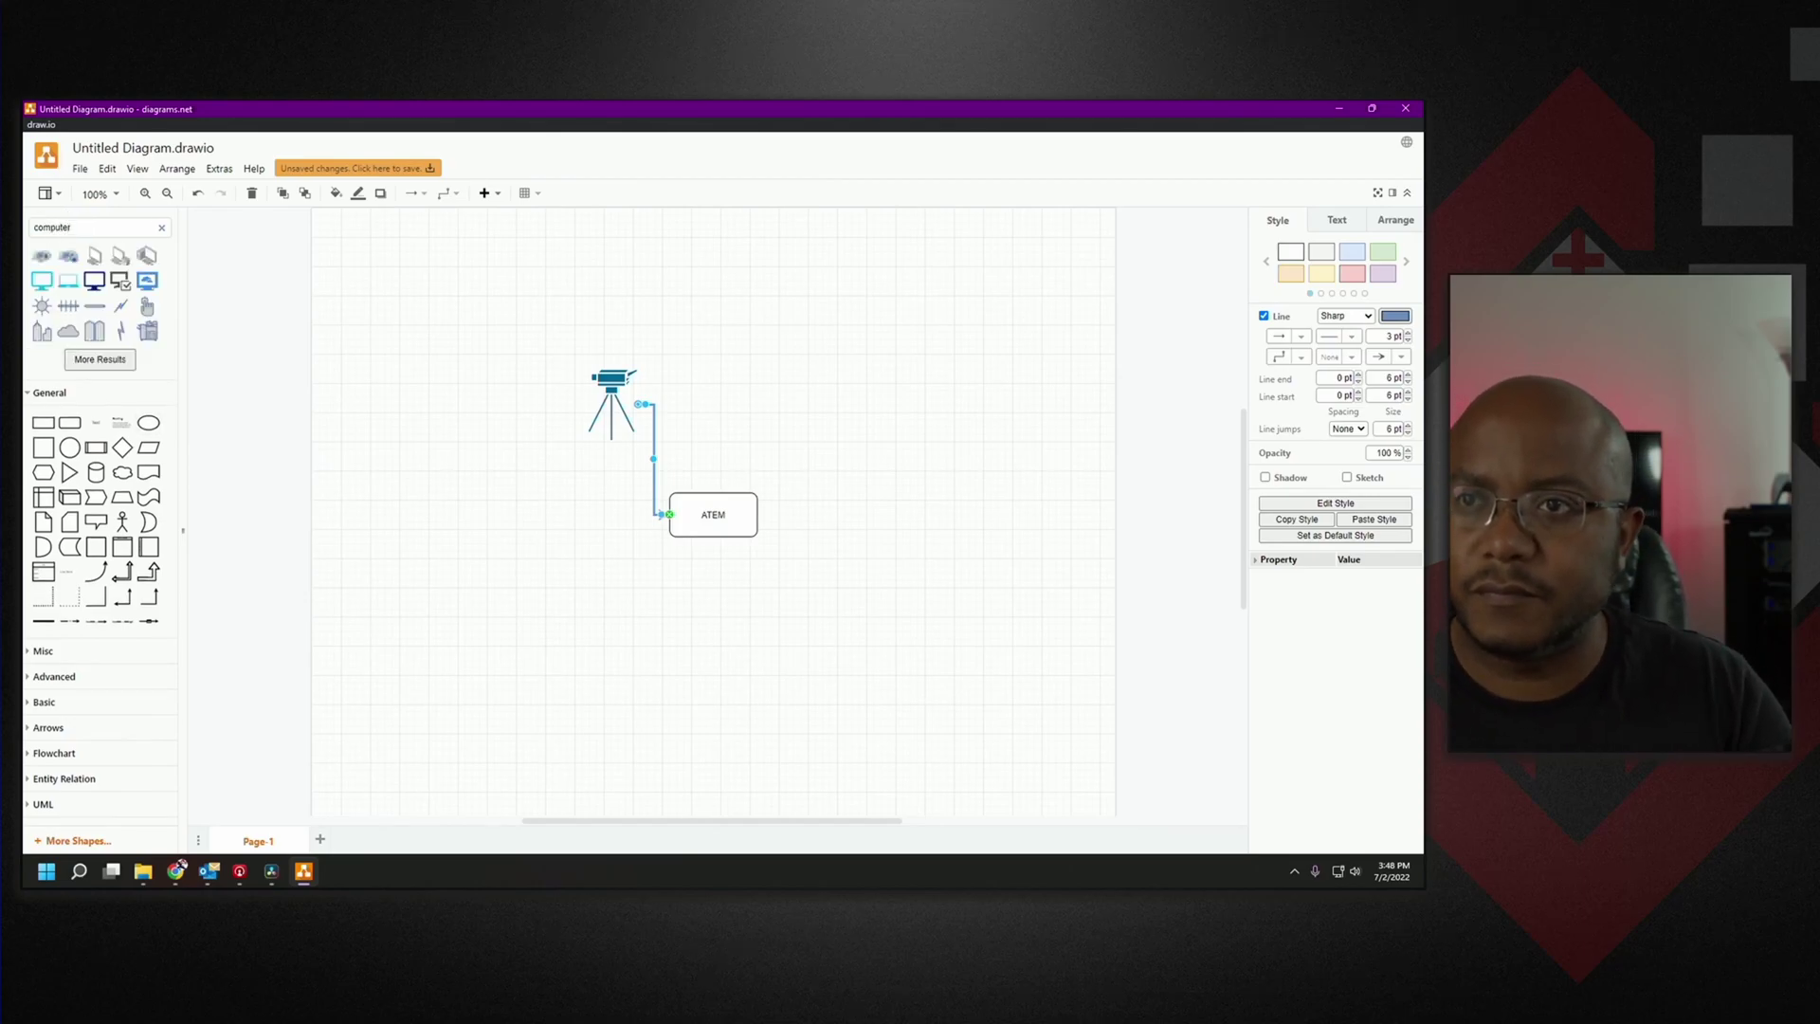
left_click_drag(149, 259, 713, 513)
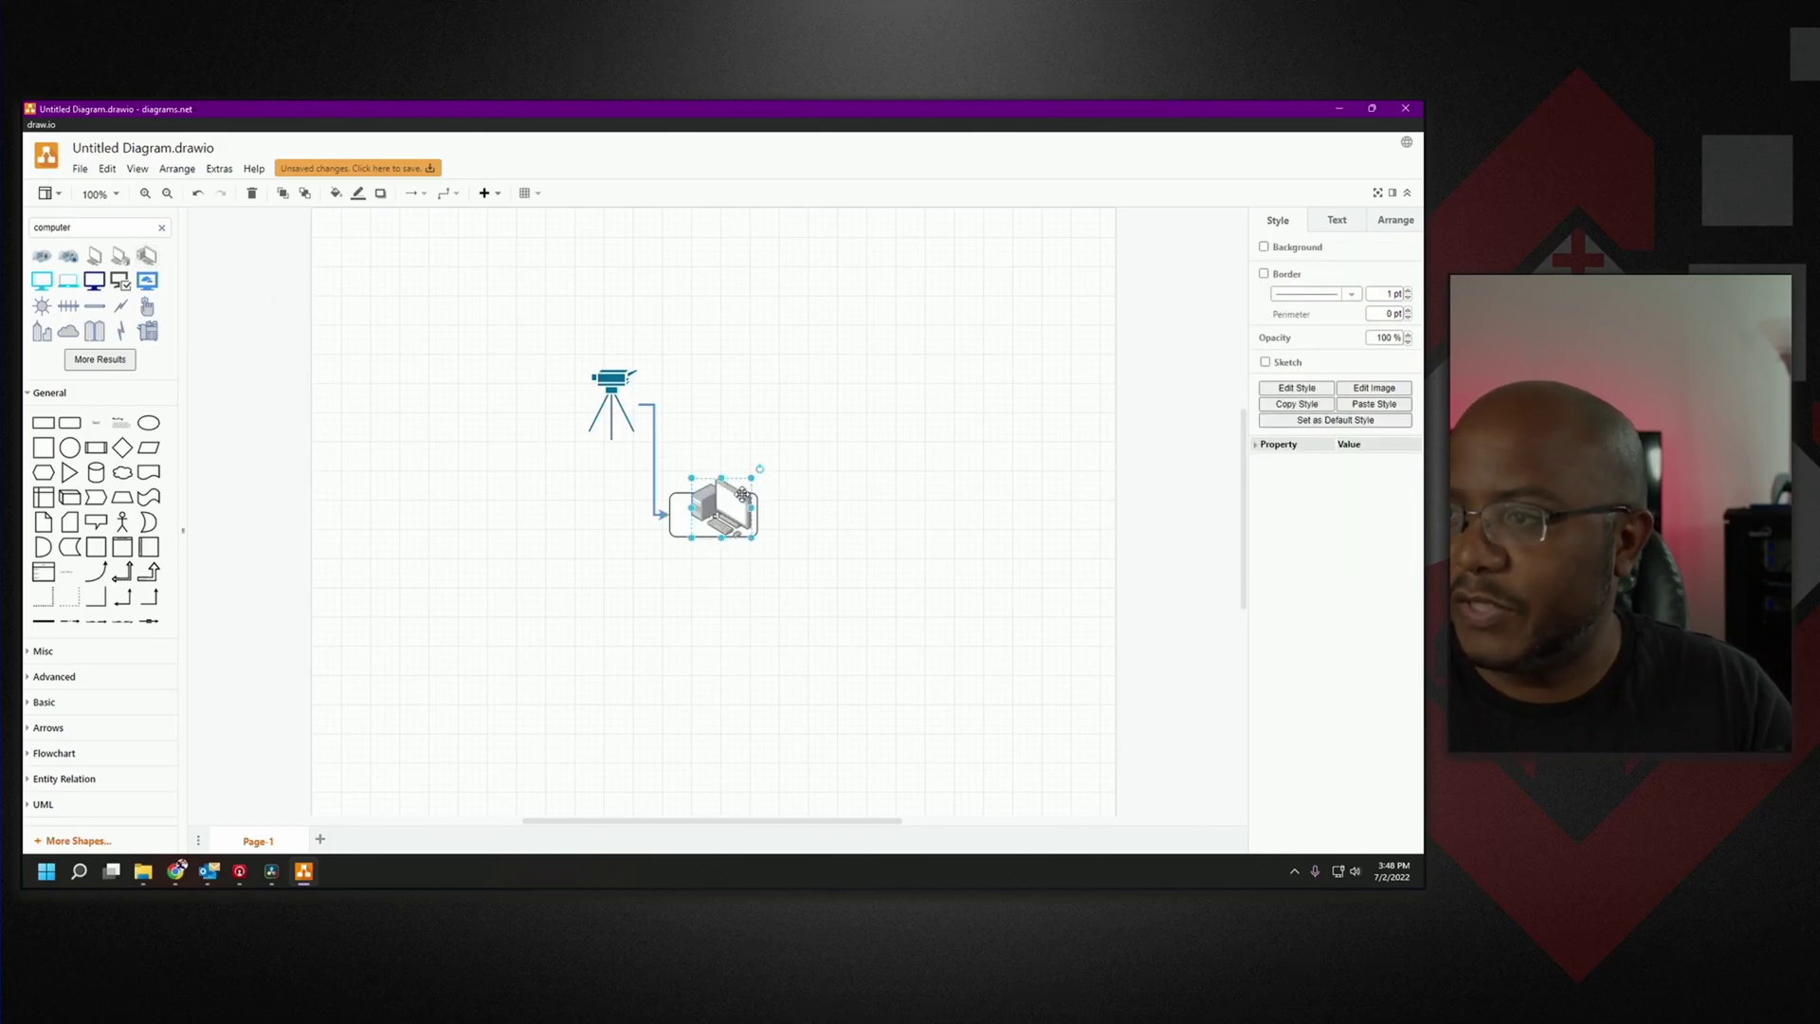
left_click_drag(727, 512, 760, 515)
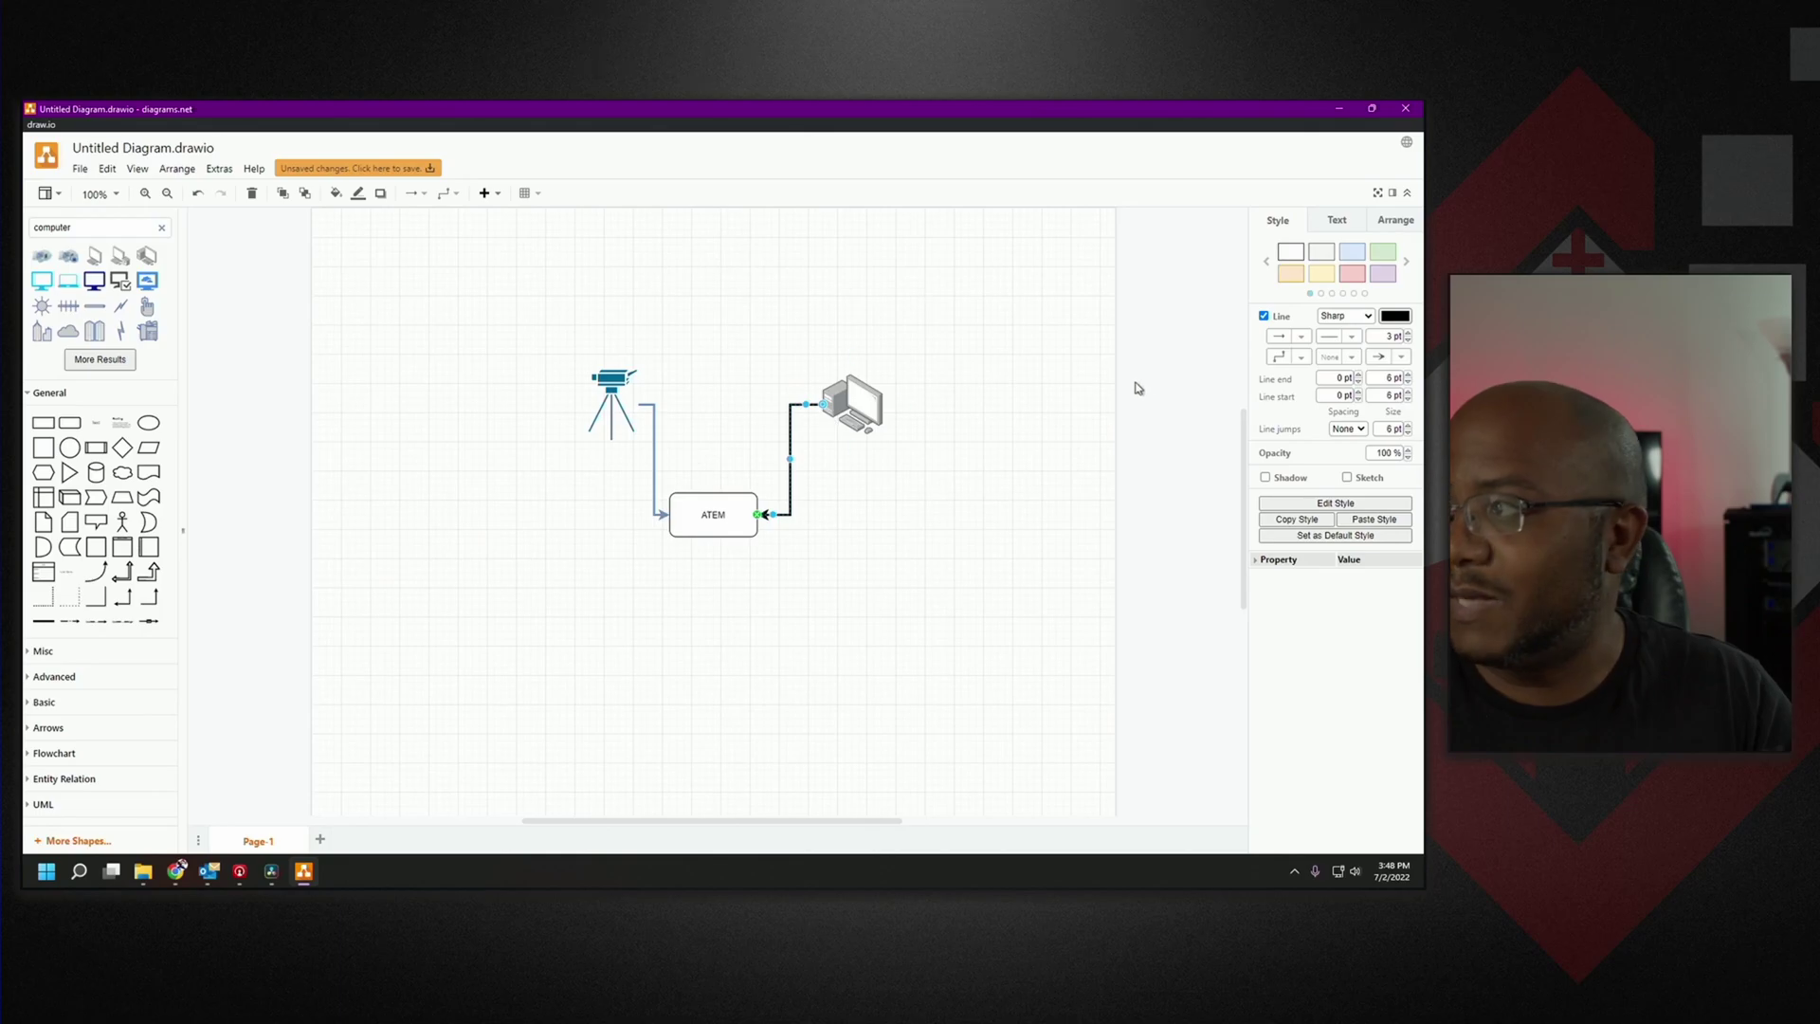
left_click(1357, 262)
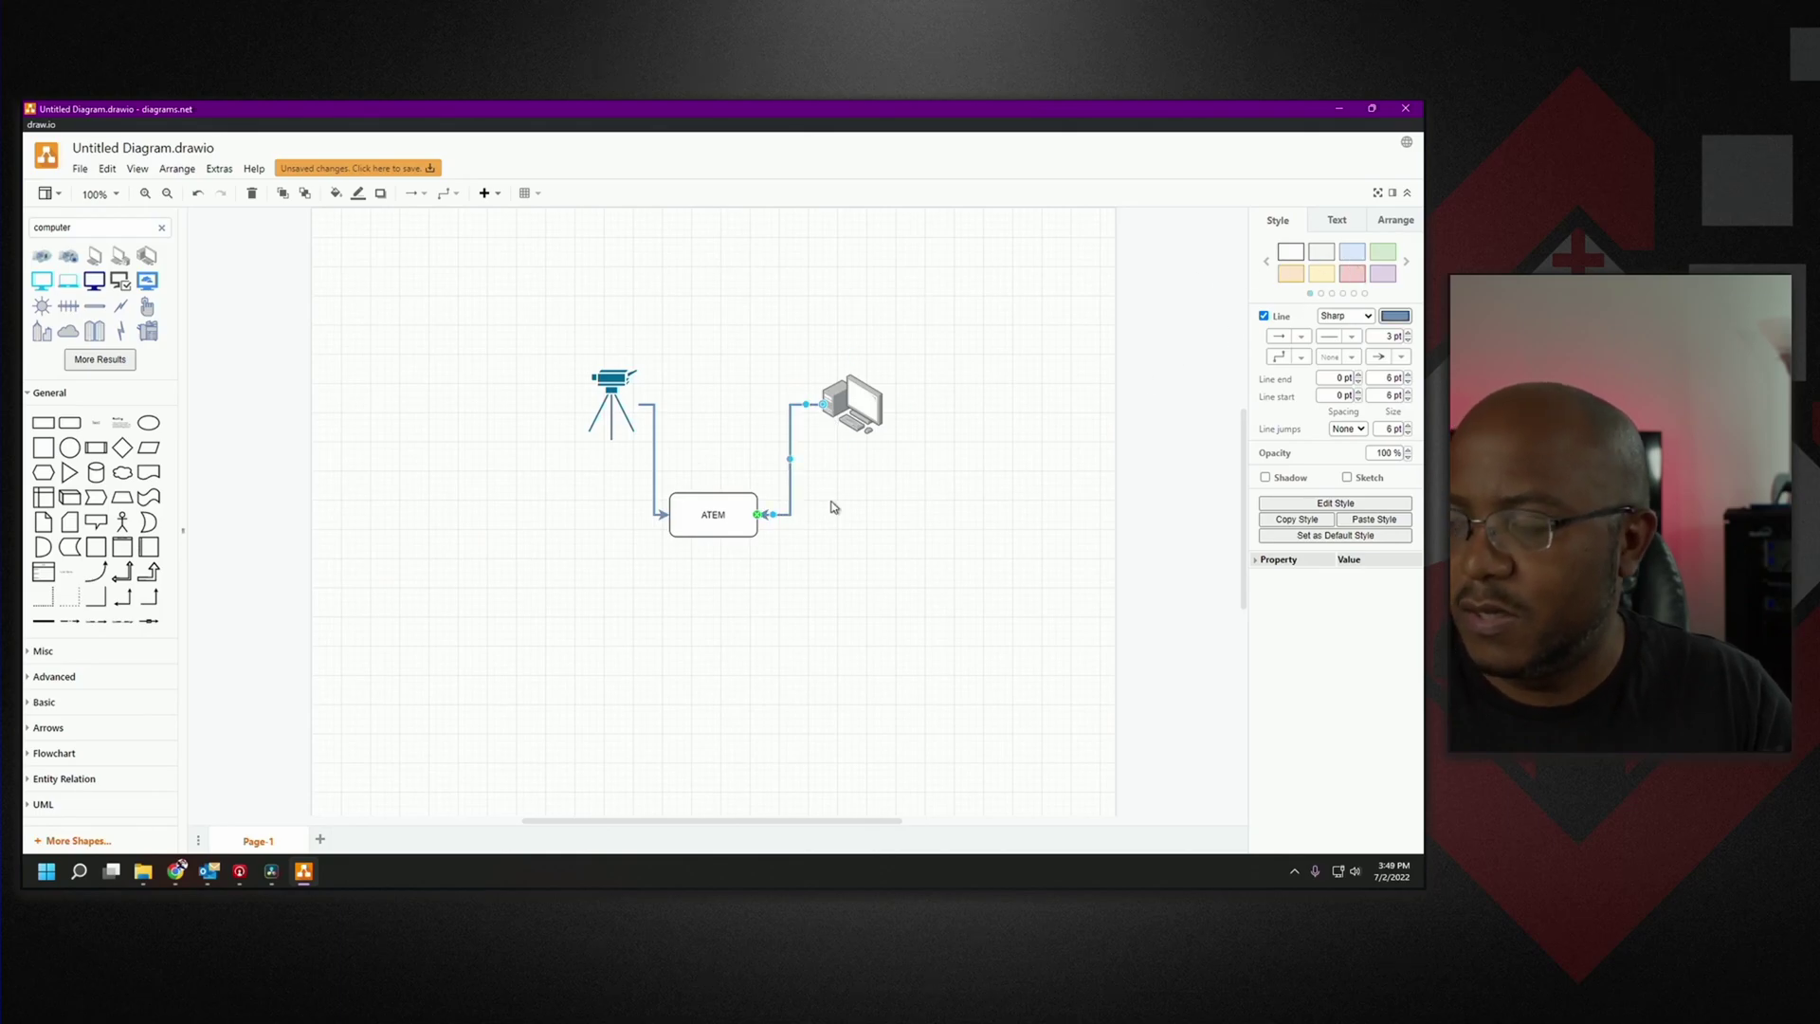
left_click(877, 366)
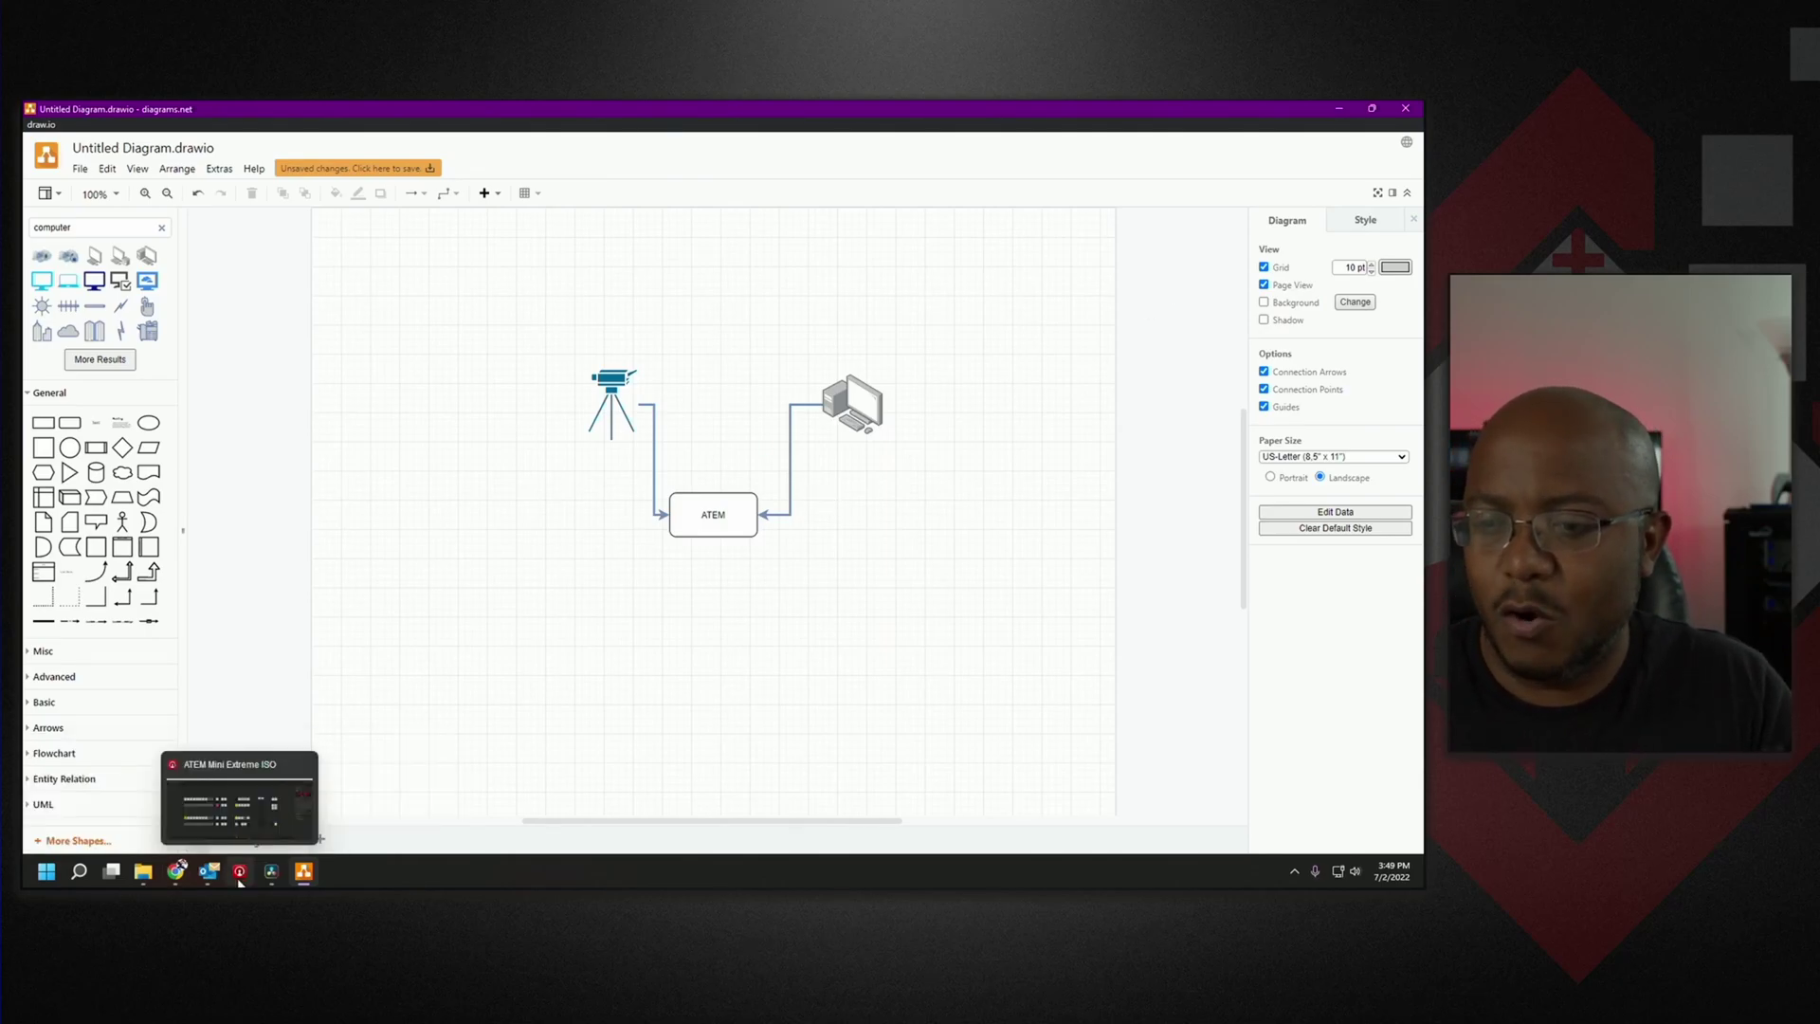
Maximize ATEM Software Control and scroll its Palettes to the Downstream Keys settings.
left_click(240, 877)
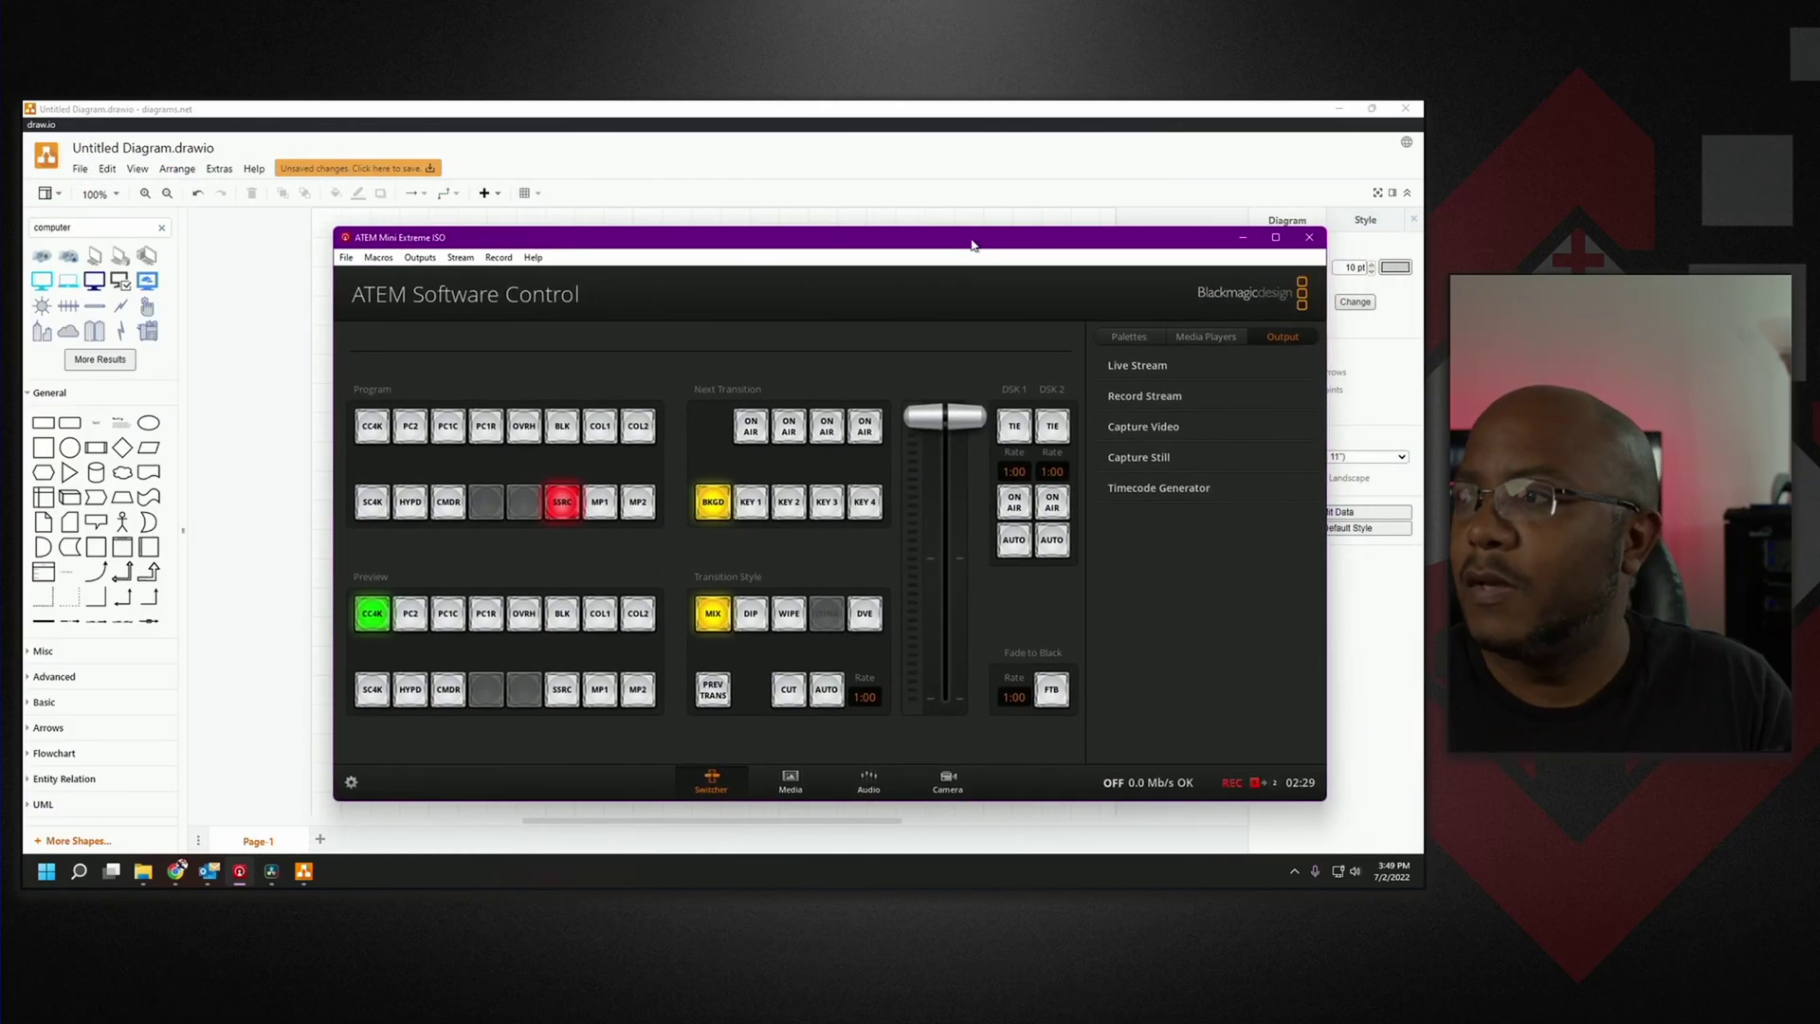
double_click(975, 243)
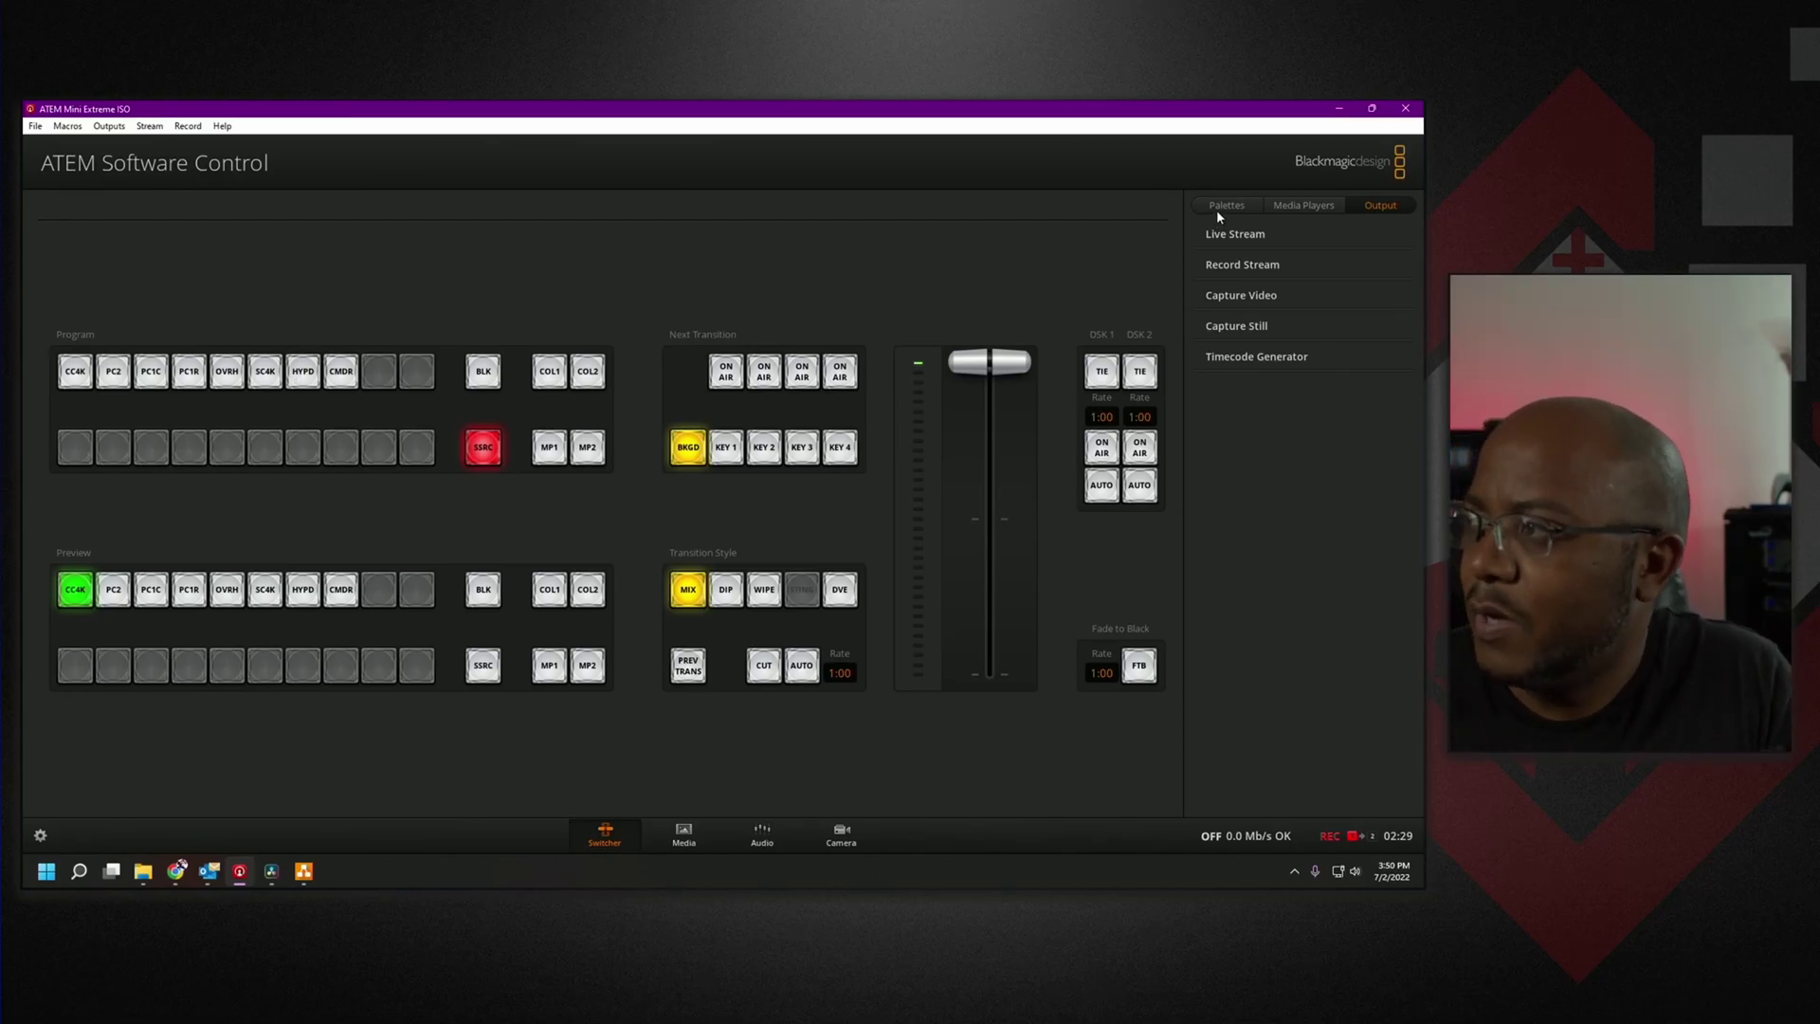
left_click(1240, 205)
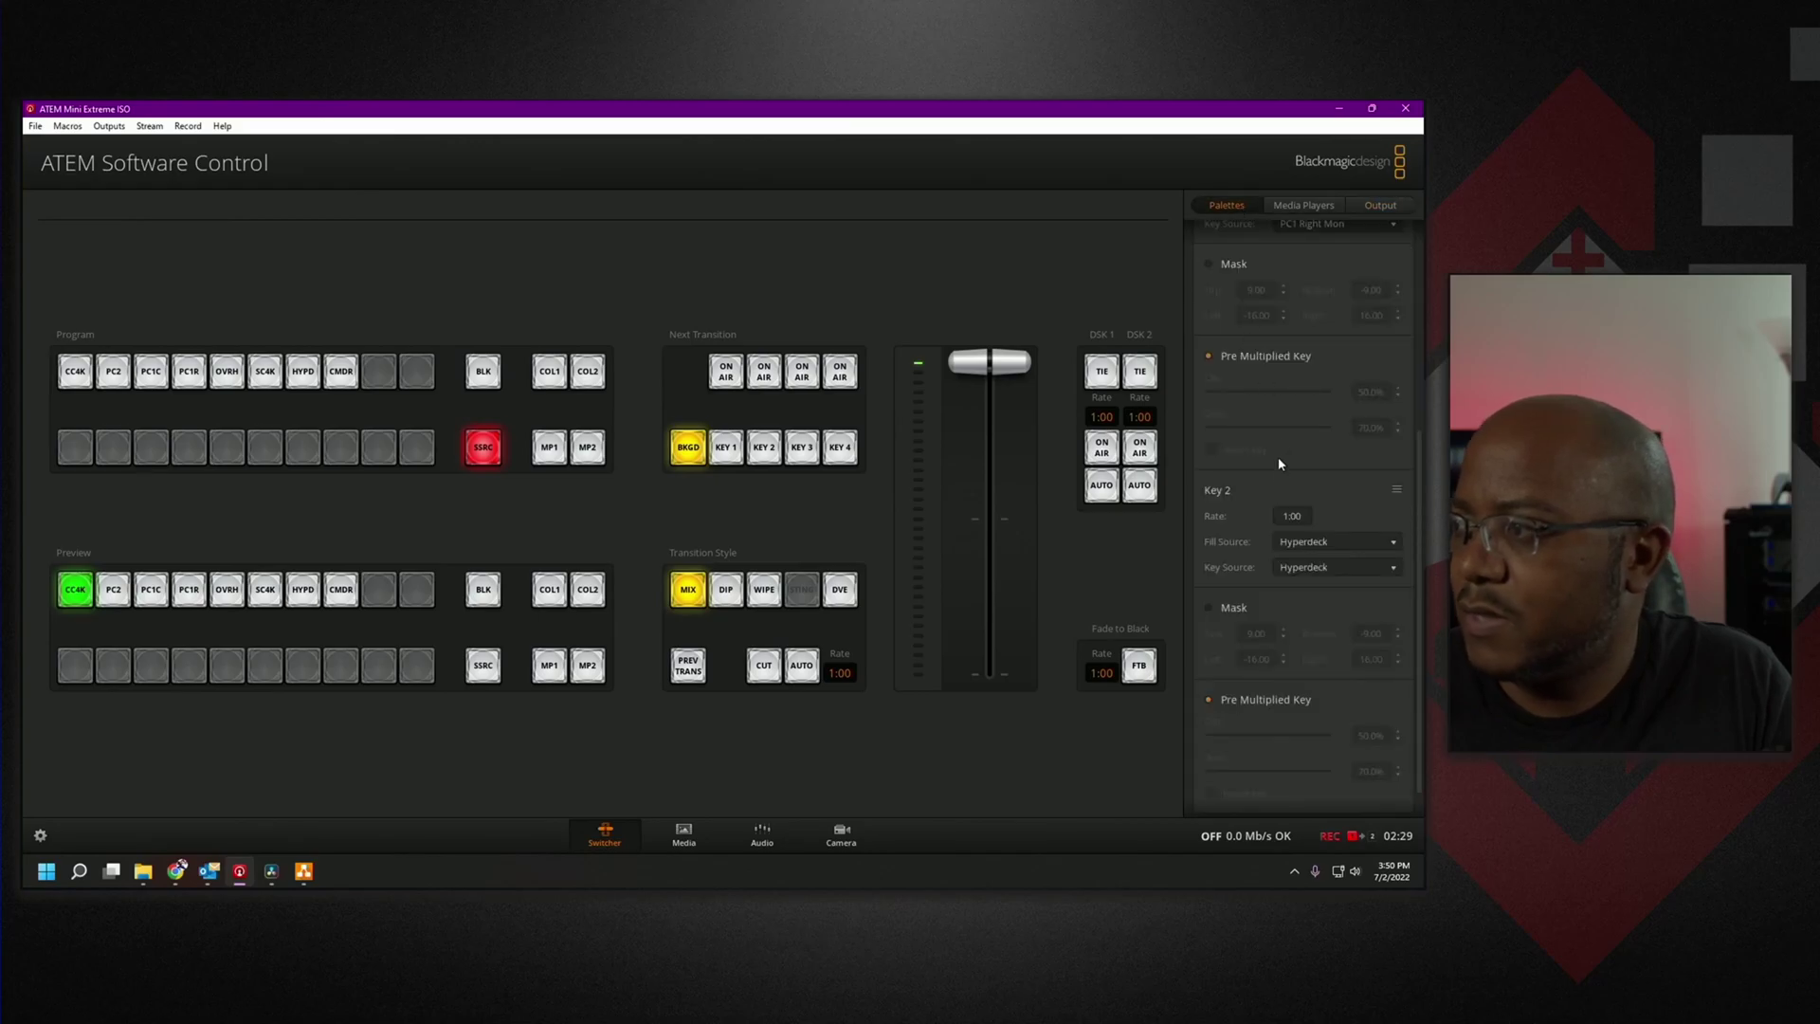
scroll(1259, 466, "up", 5)
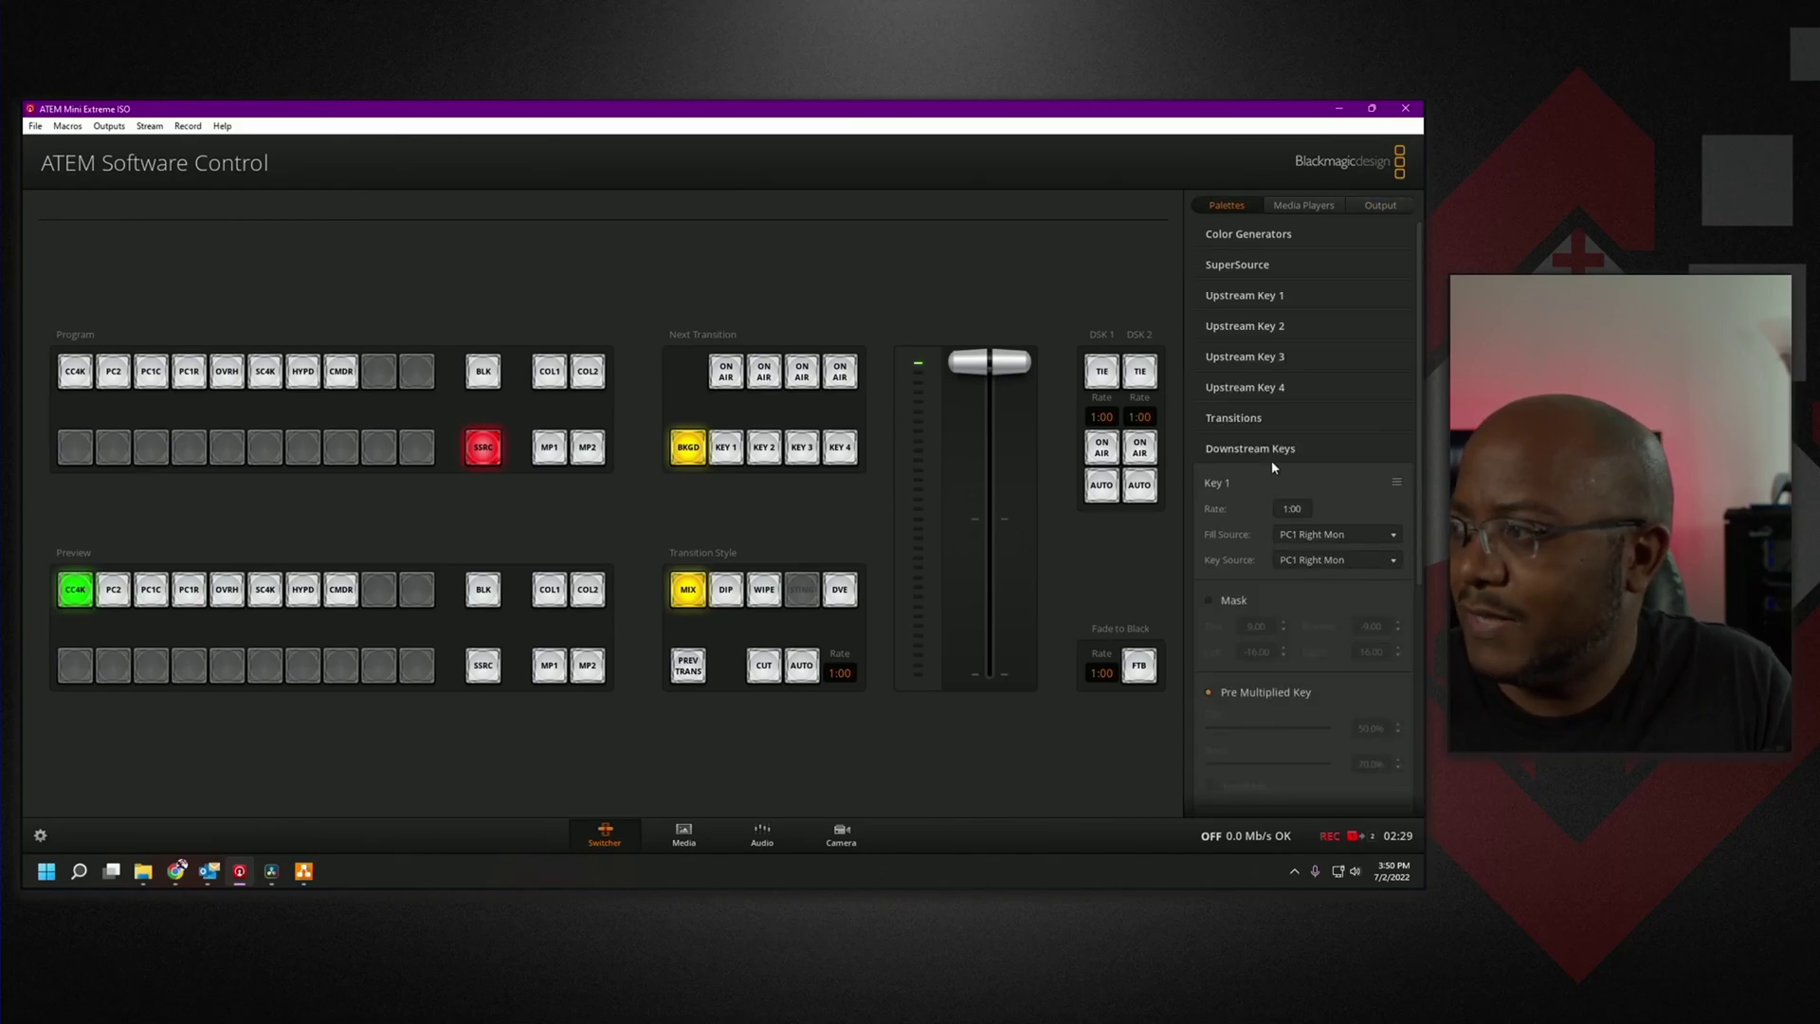
scroll(1243, 478, "down", 5)
scroll(1243, 478, "down", 1)
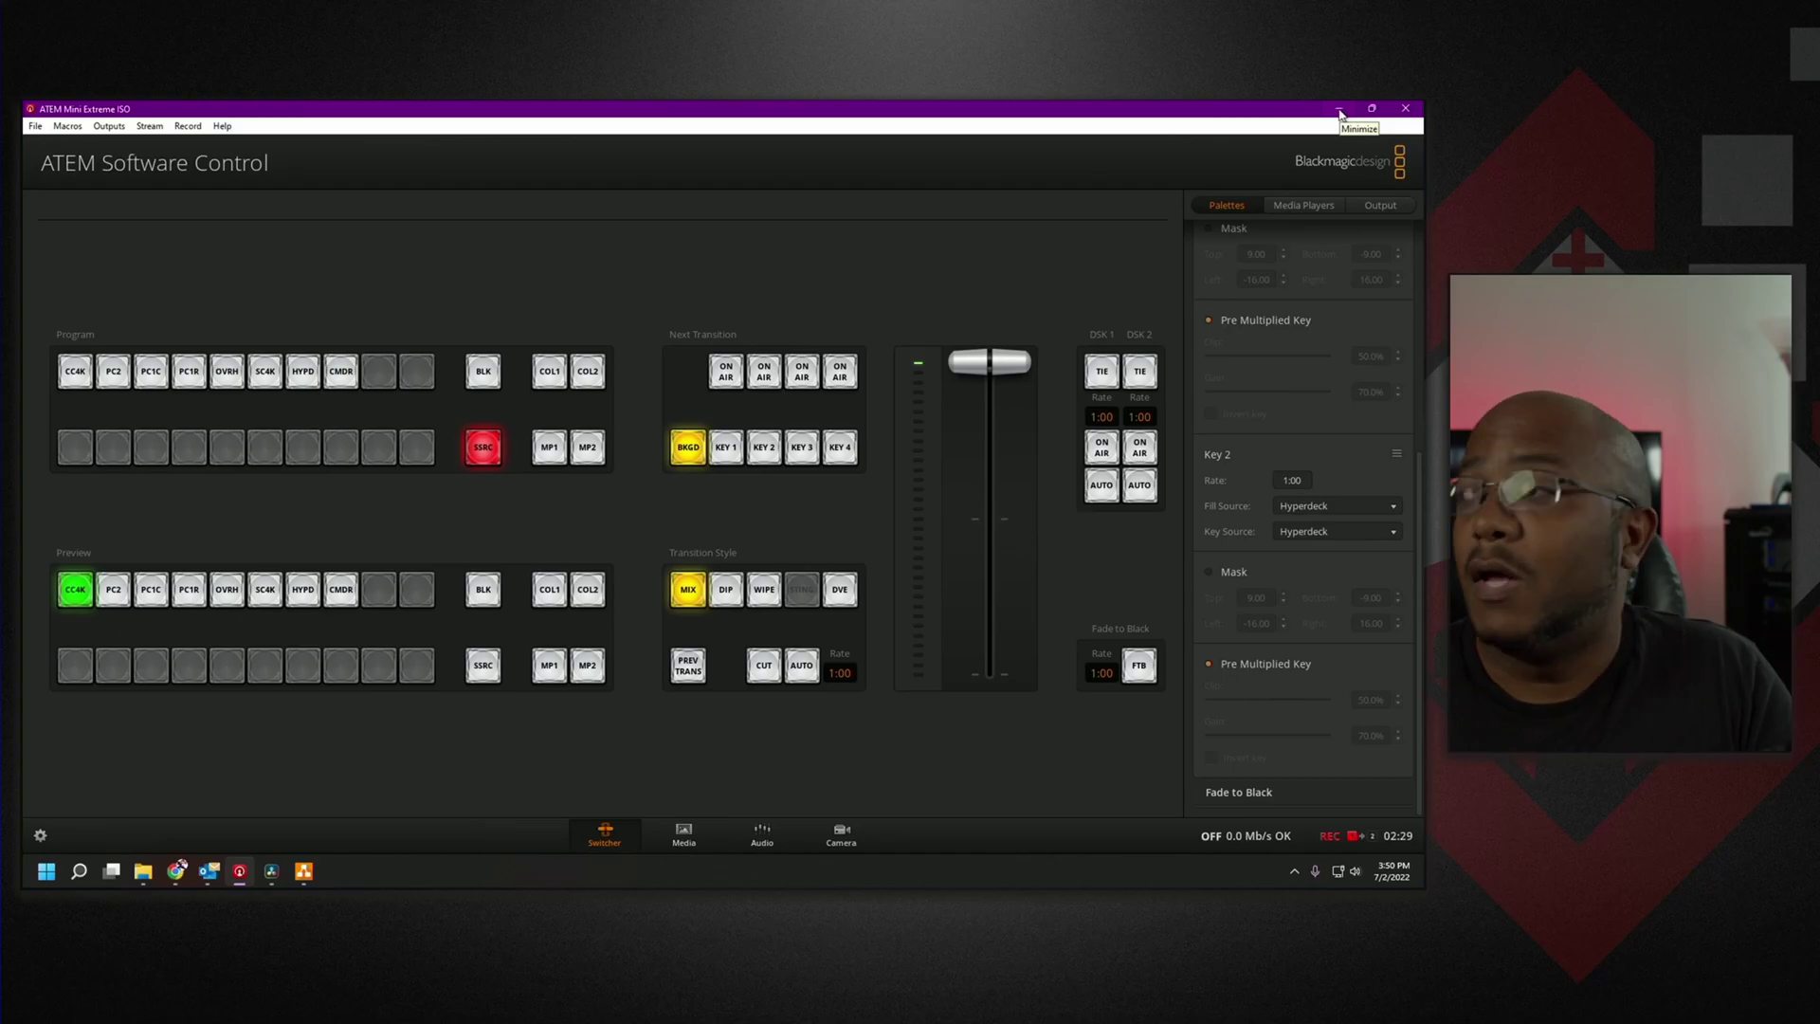
Launch DaVinci Resolve and open the Untitled Project from the Project Manager.
mouse_move(272, 877)
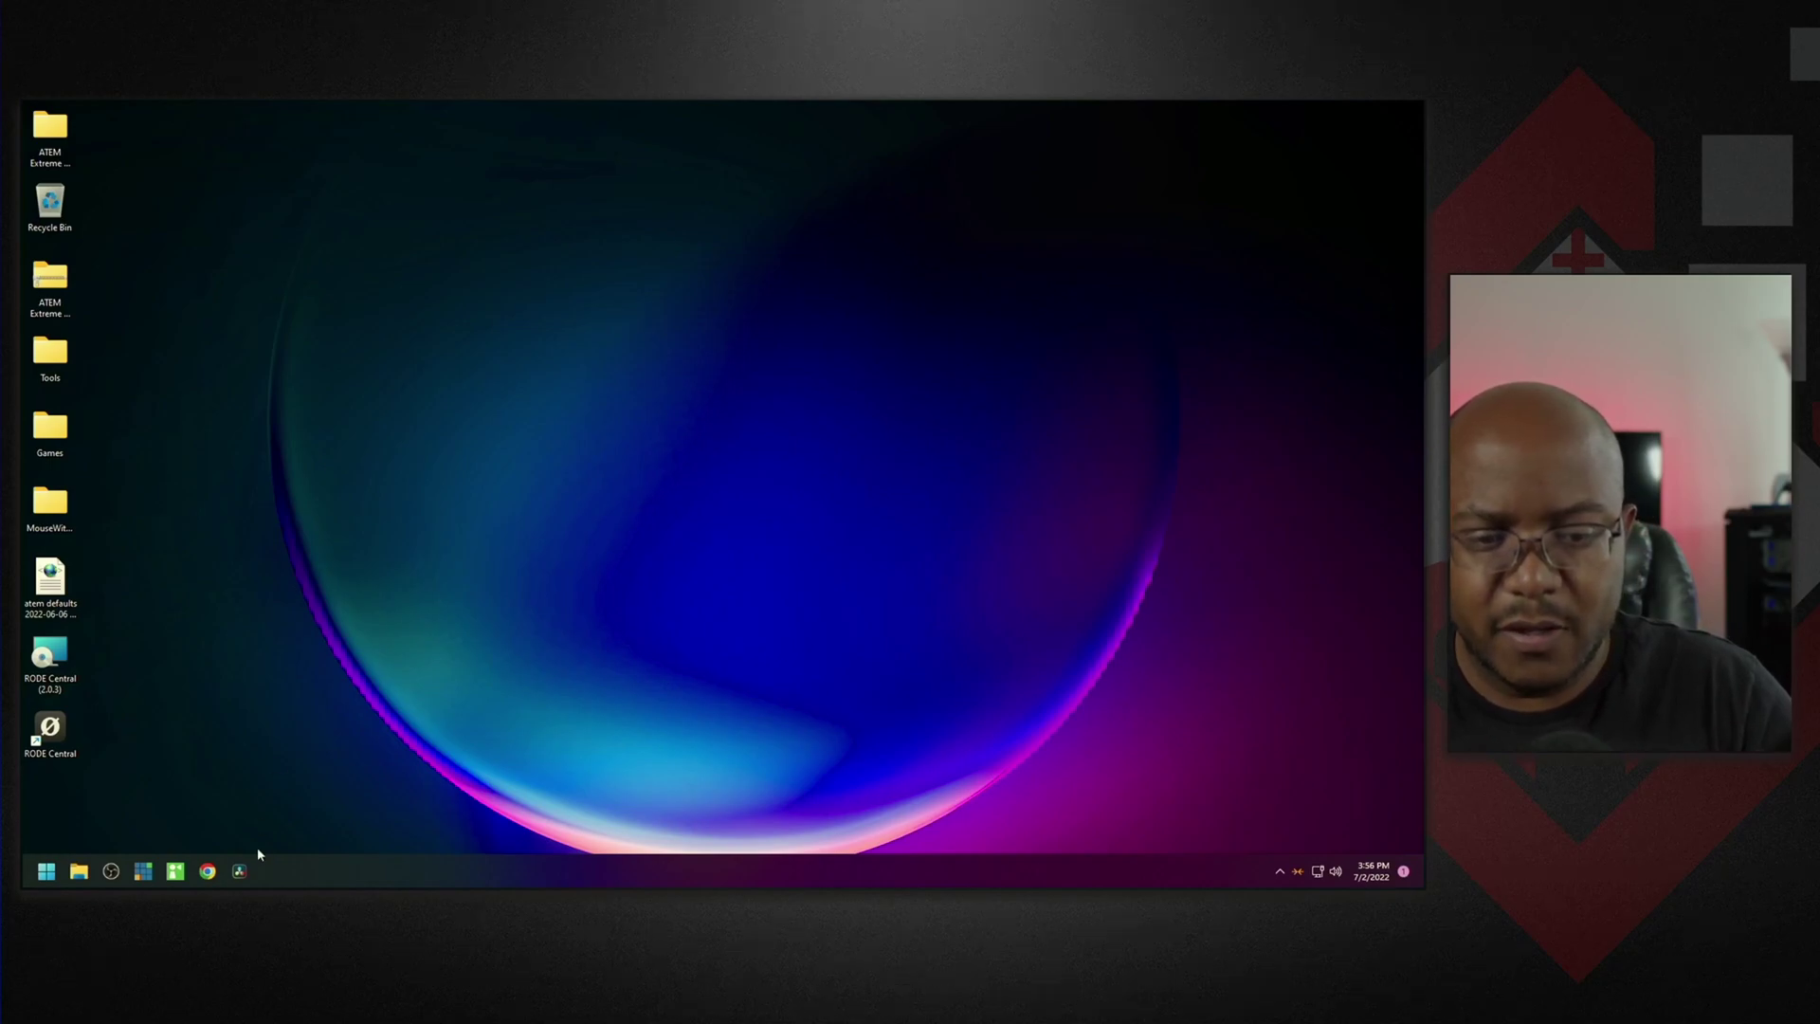
left_click(240, 872)
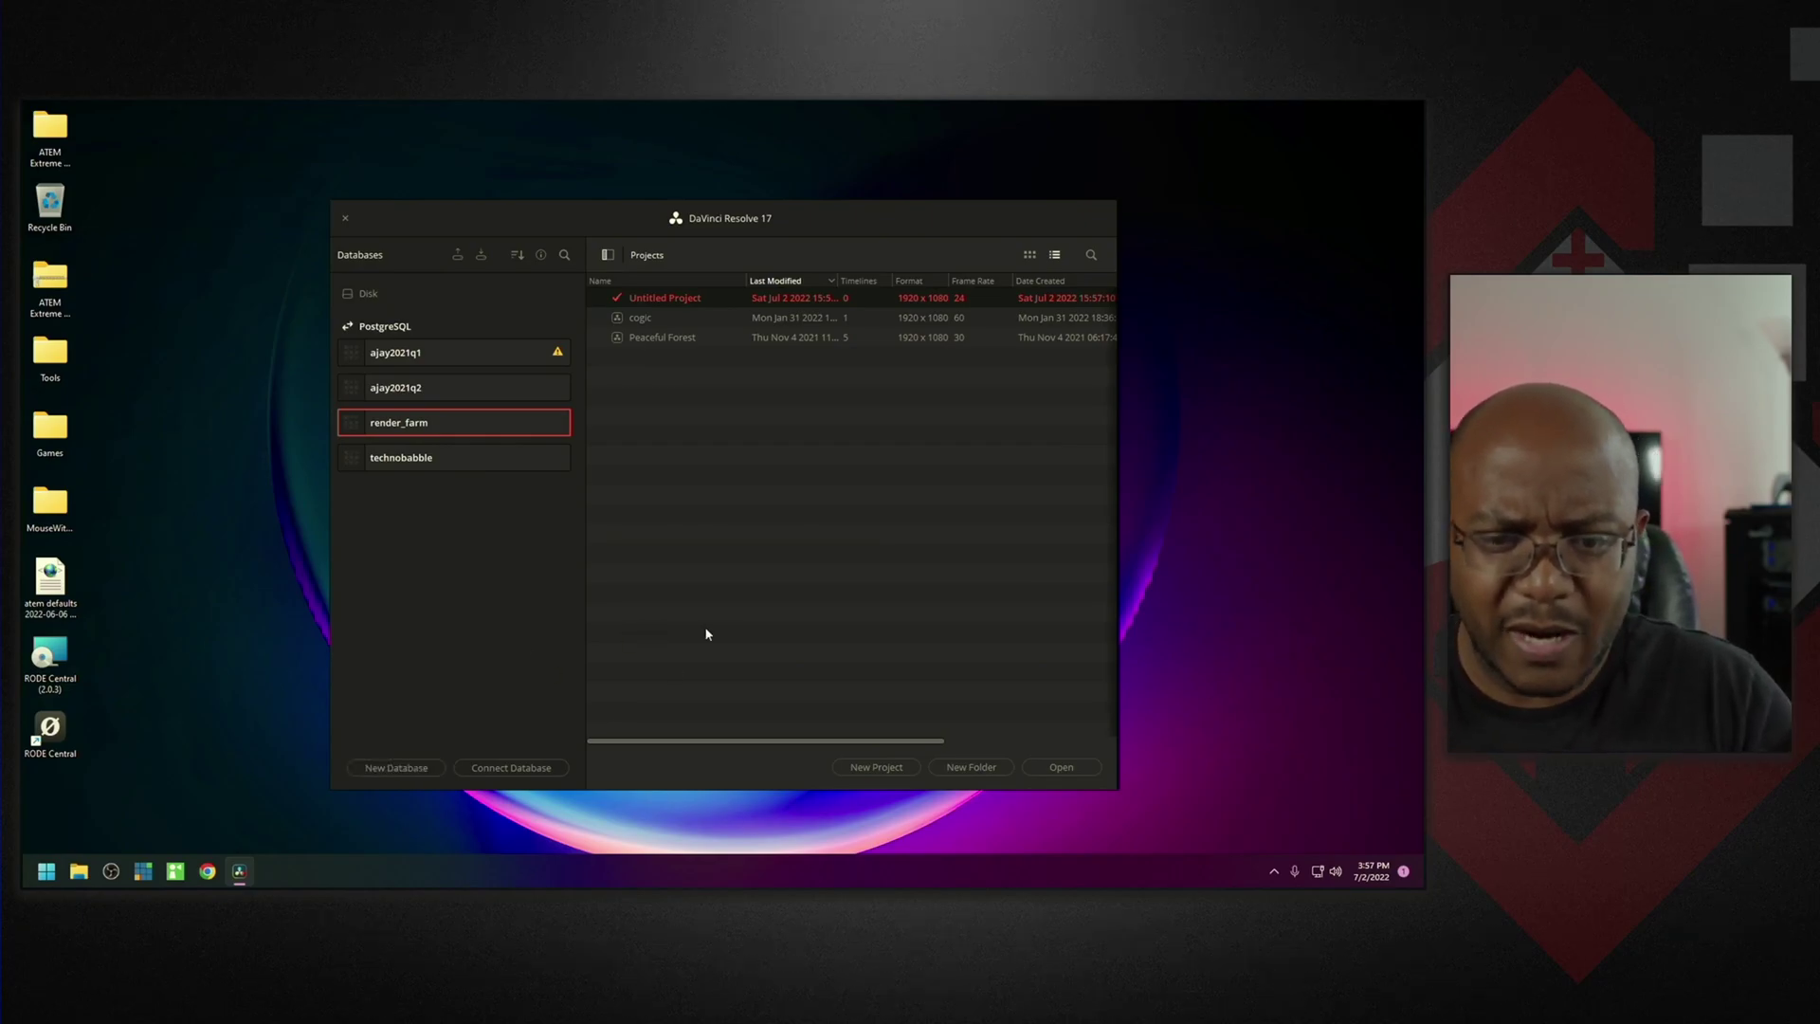
left_click(1064, 766)
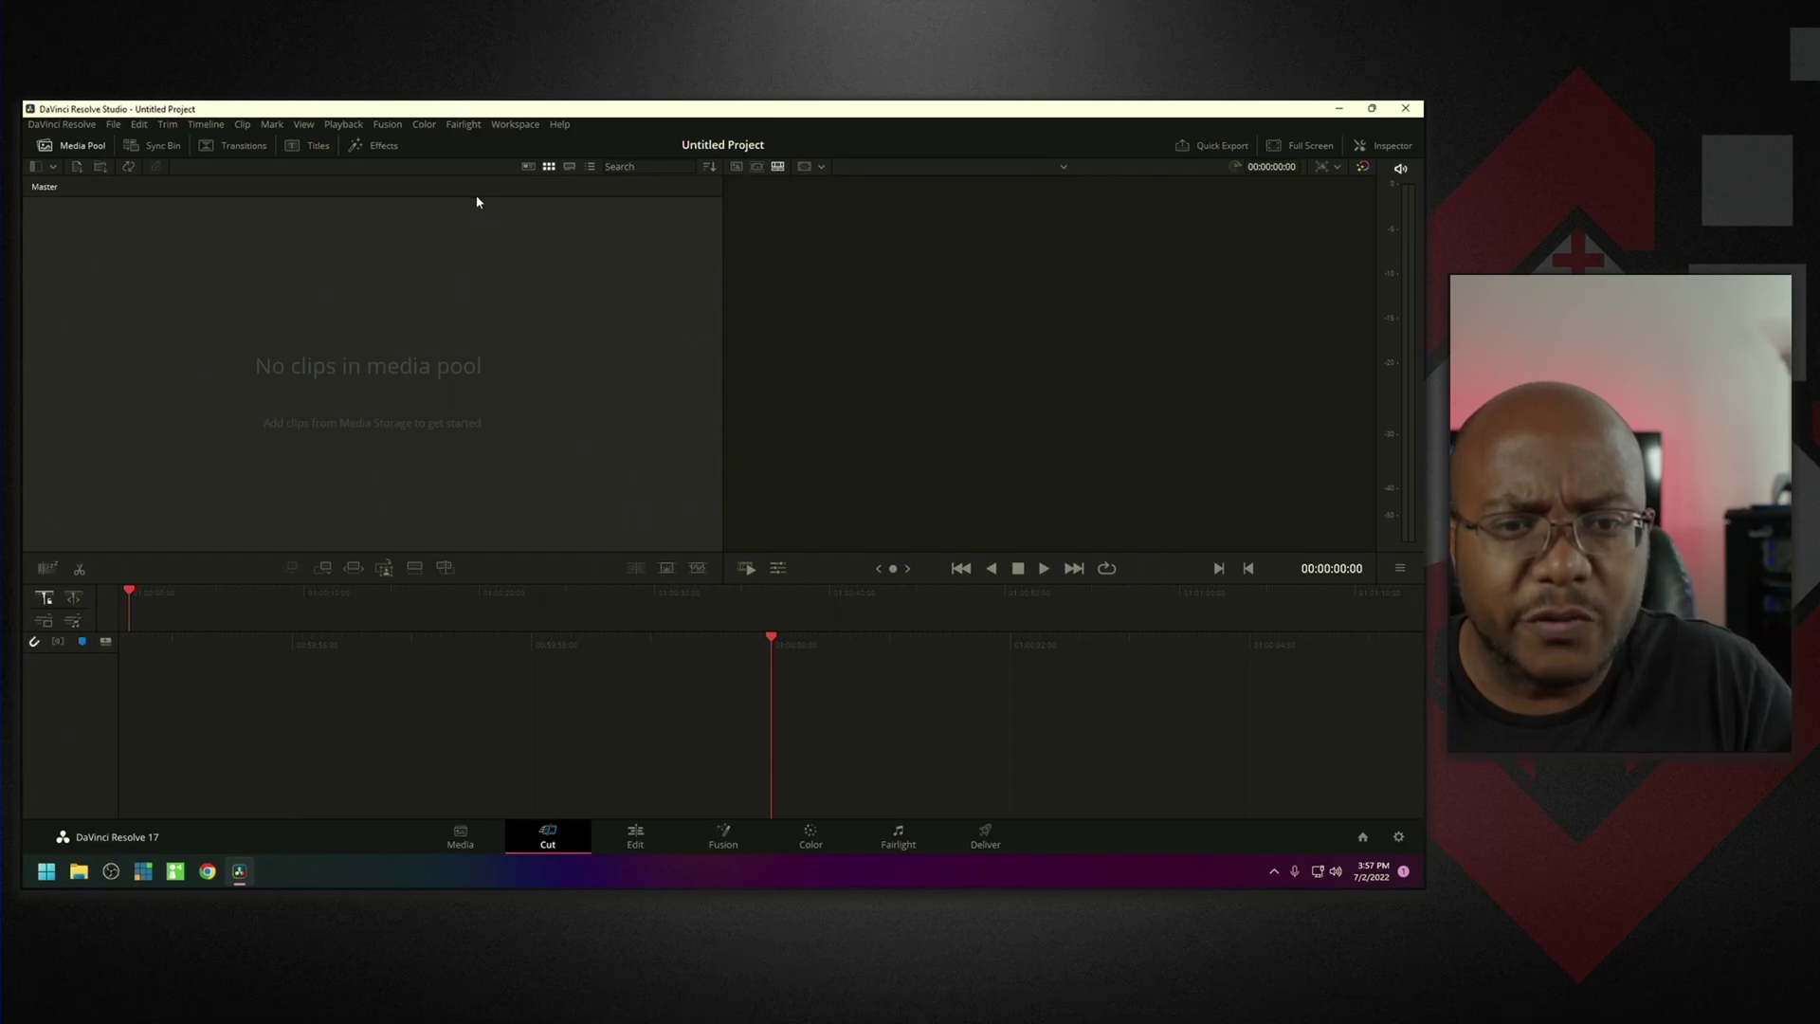
Route the video clean feed to Generic PnP Monitor 2 from the Workspace menu.
left_click(516, 124)
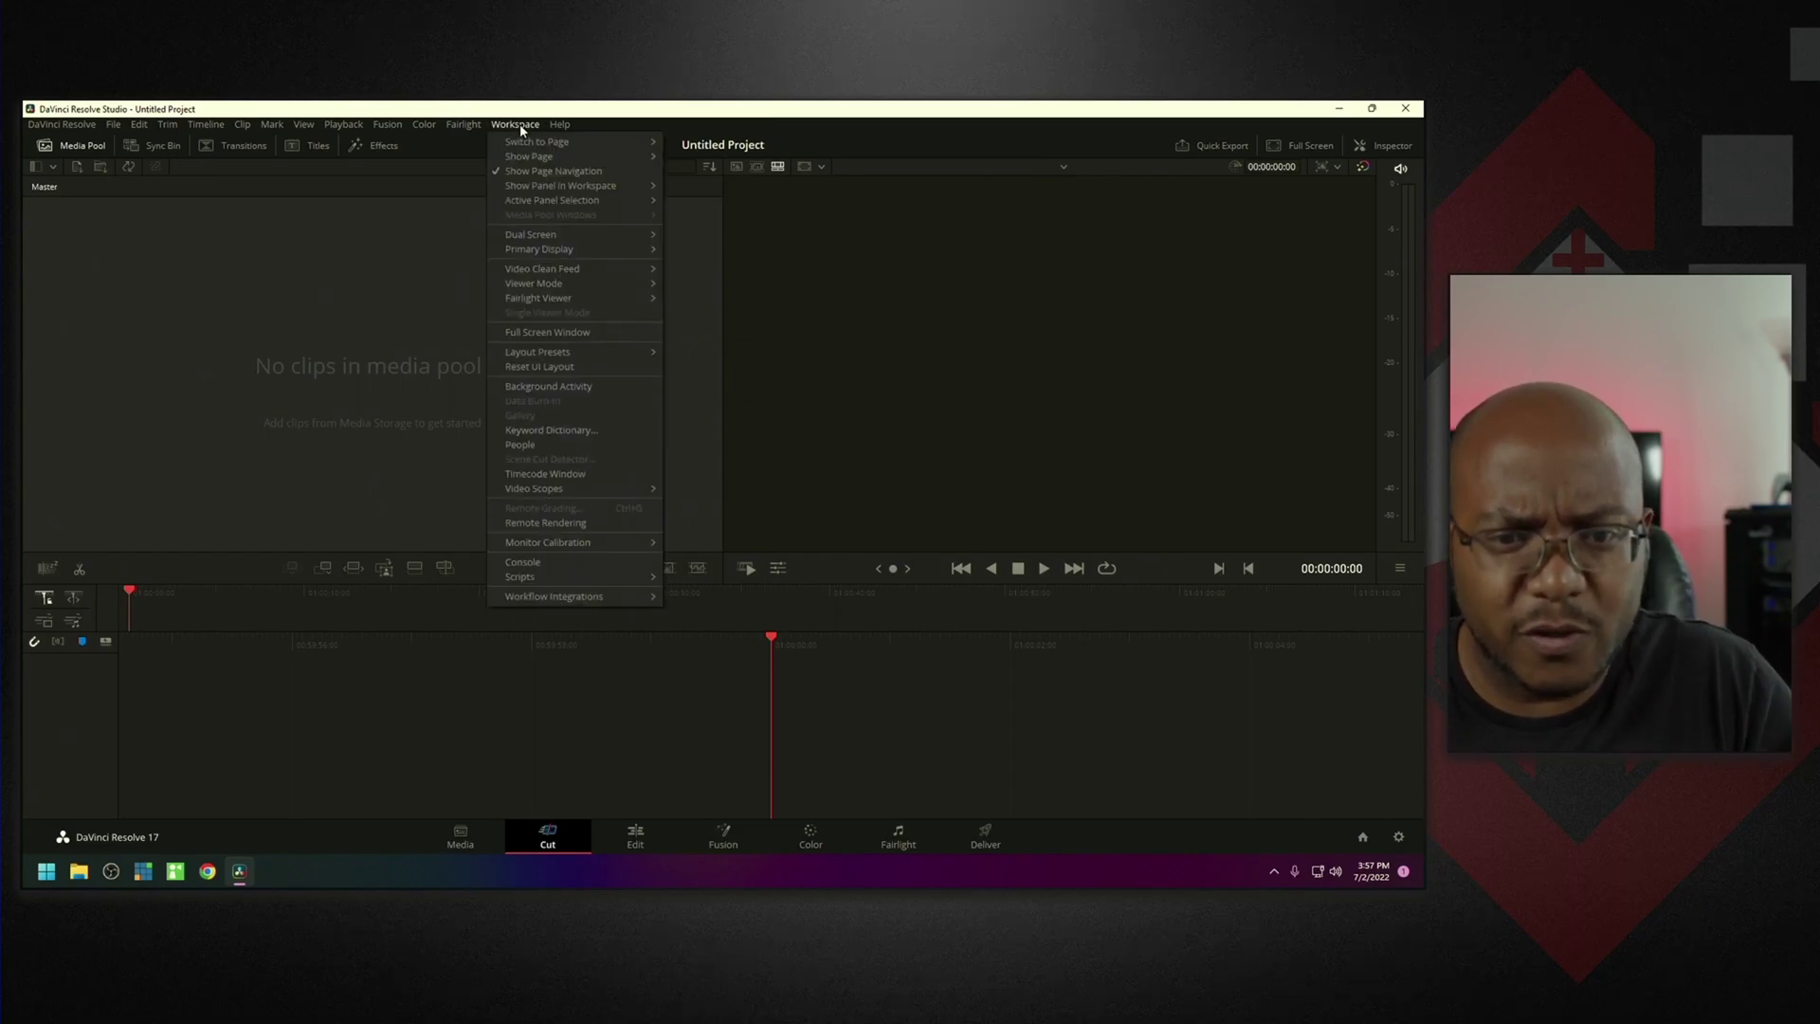
mouse_move(563, 273)
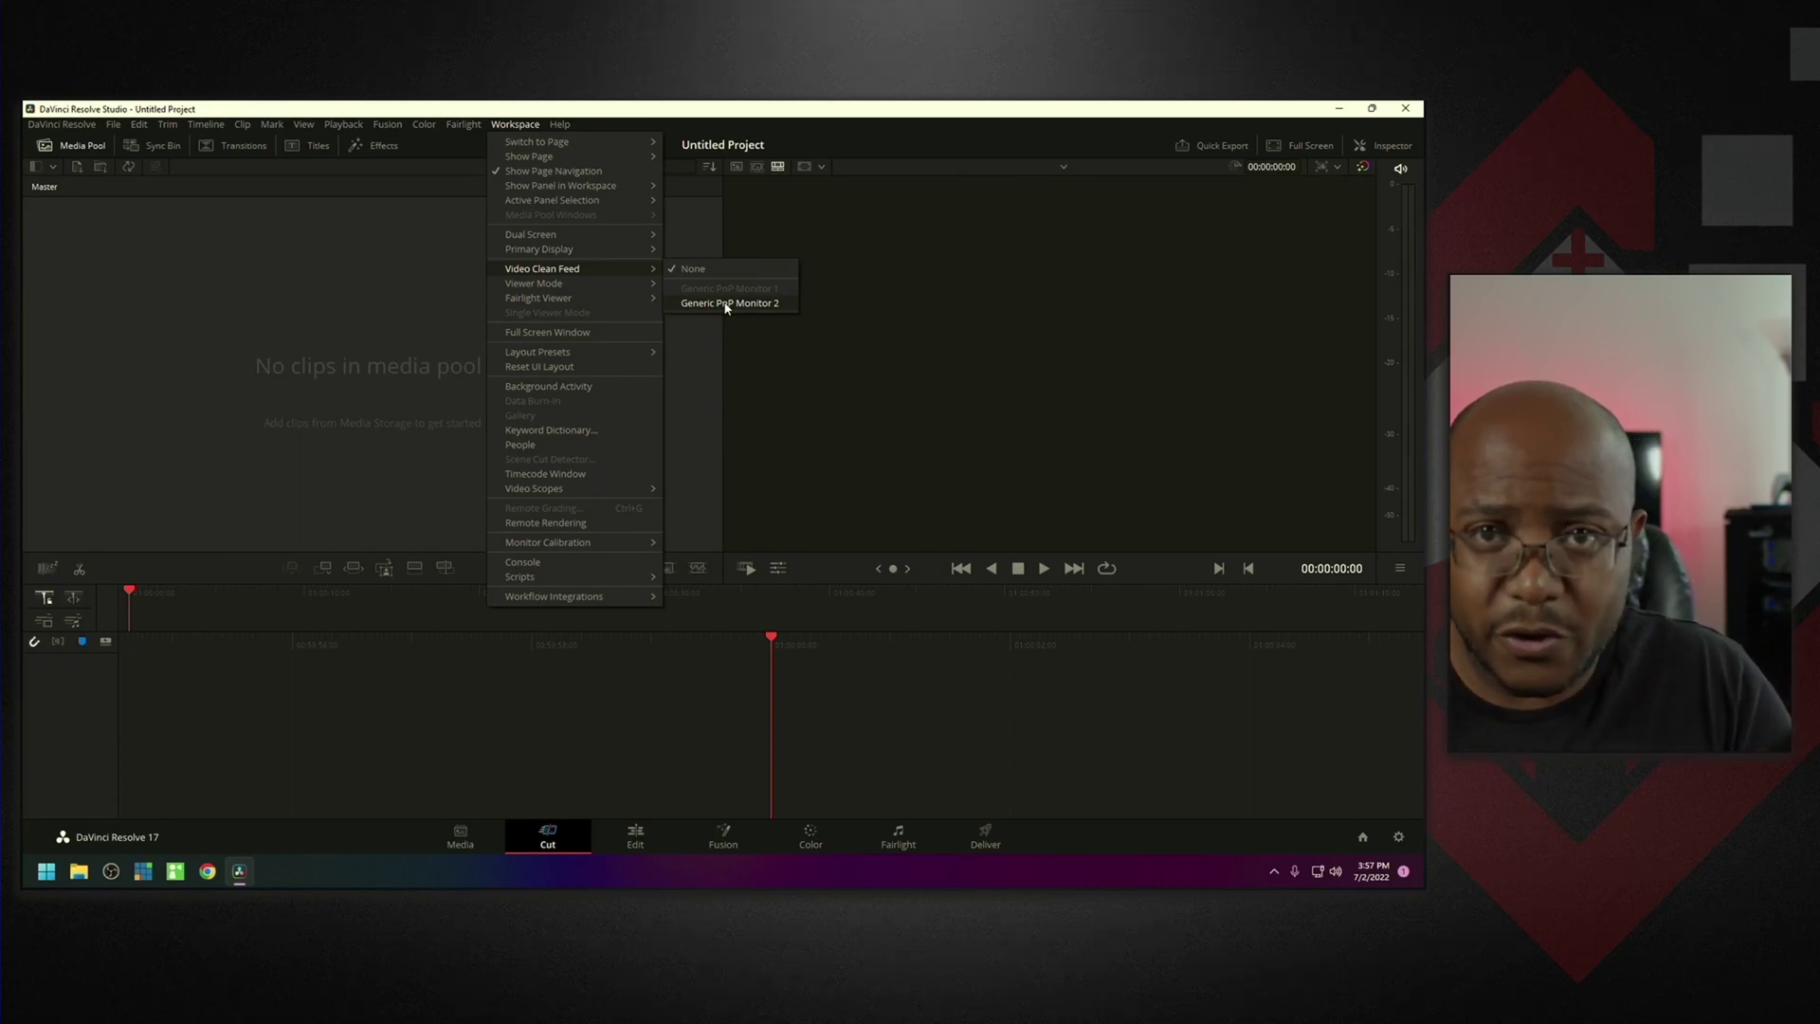
left_click(727, 304)
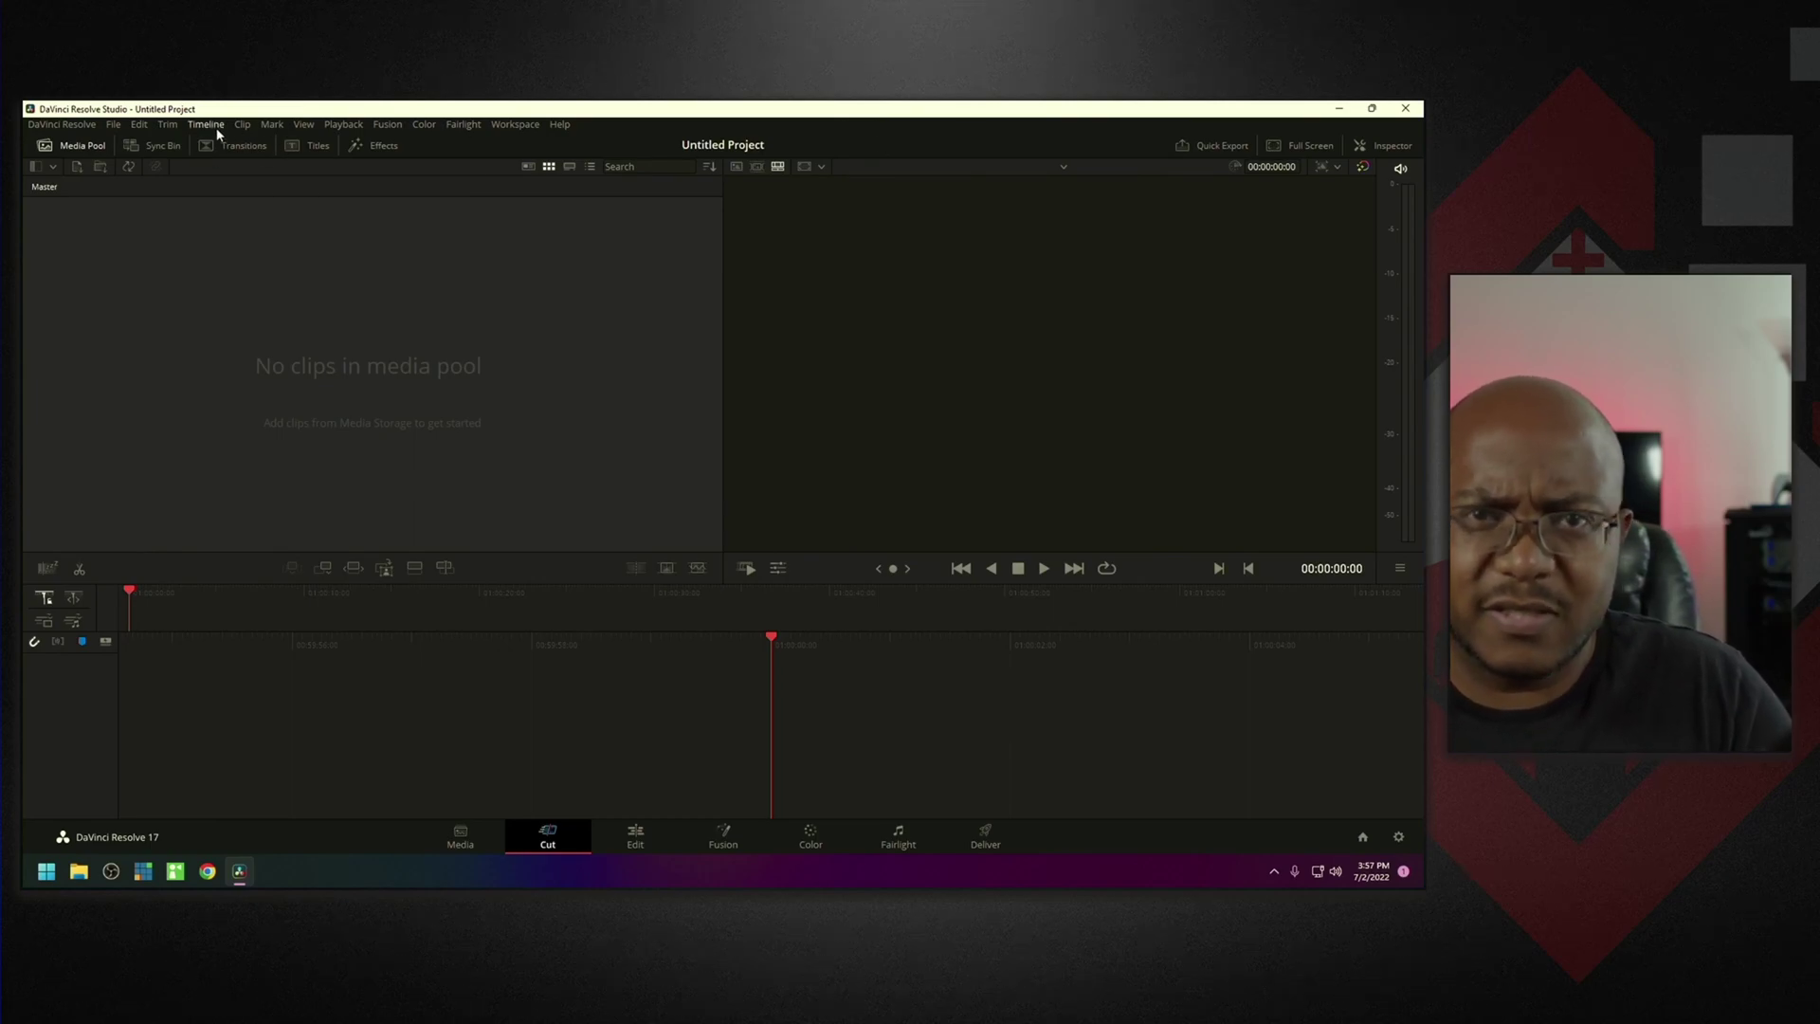
left_click(66, 125)
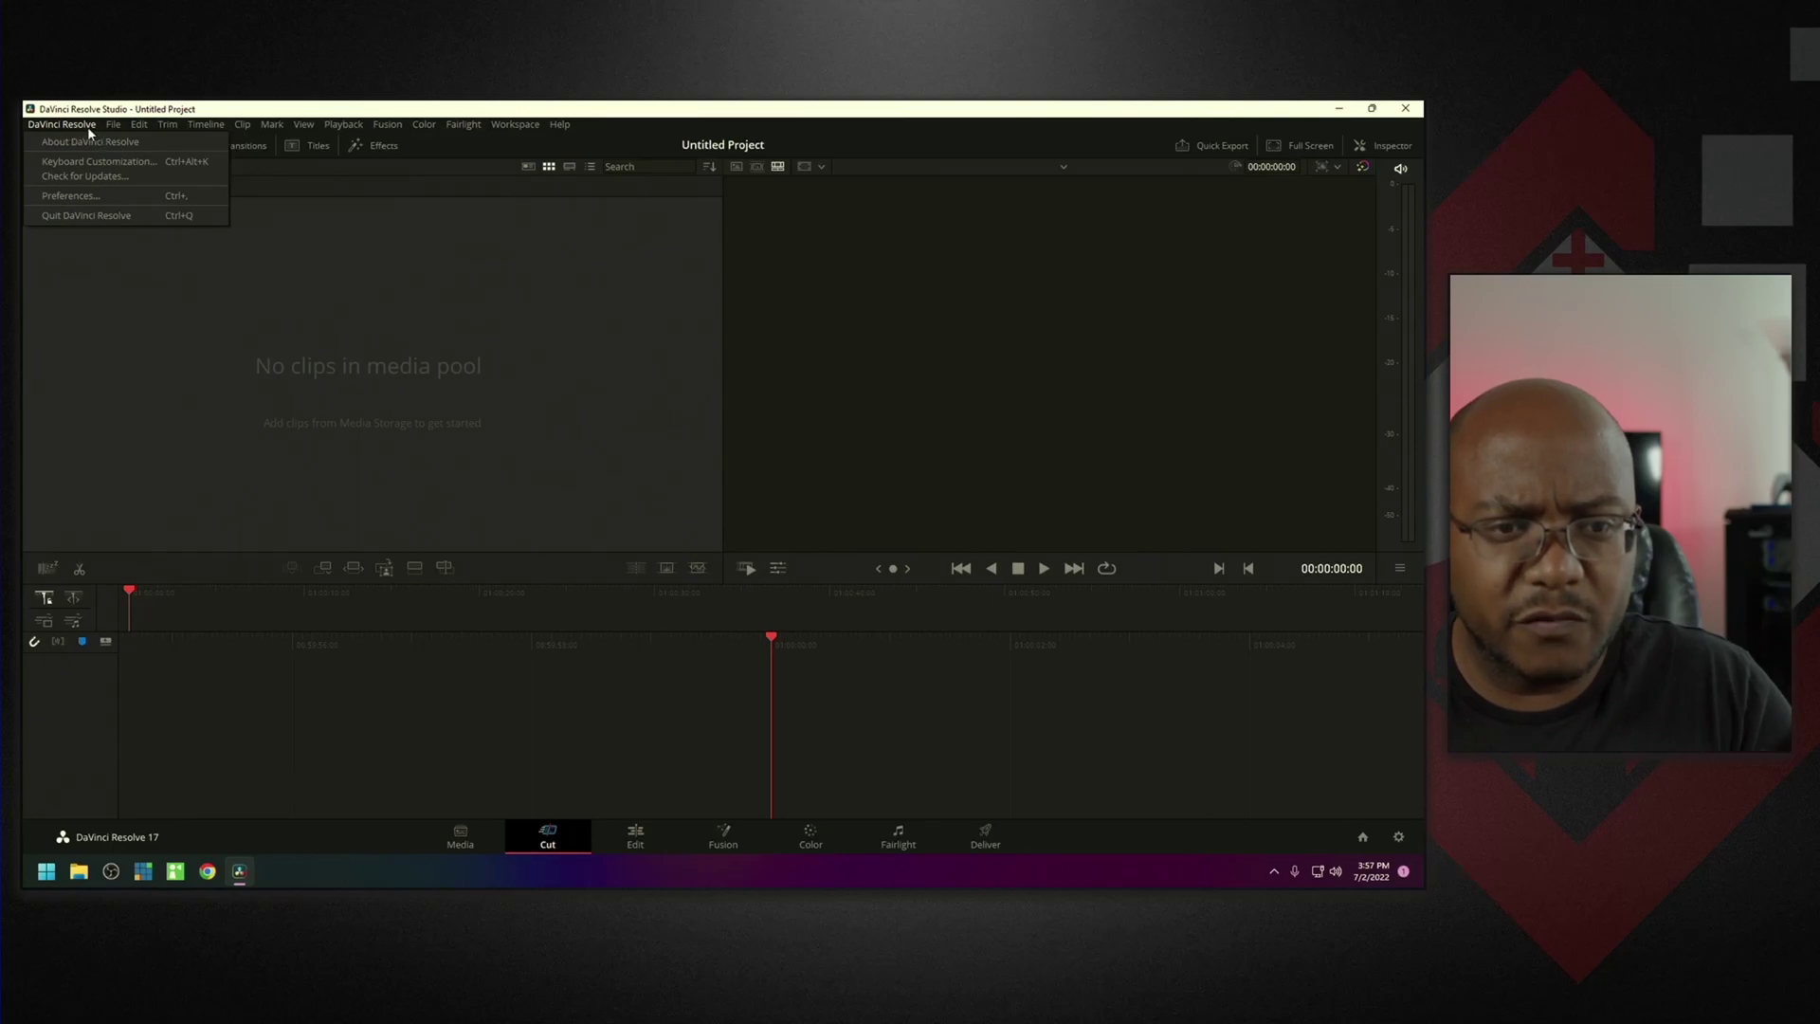
left_click(85, 196)
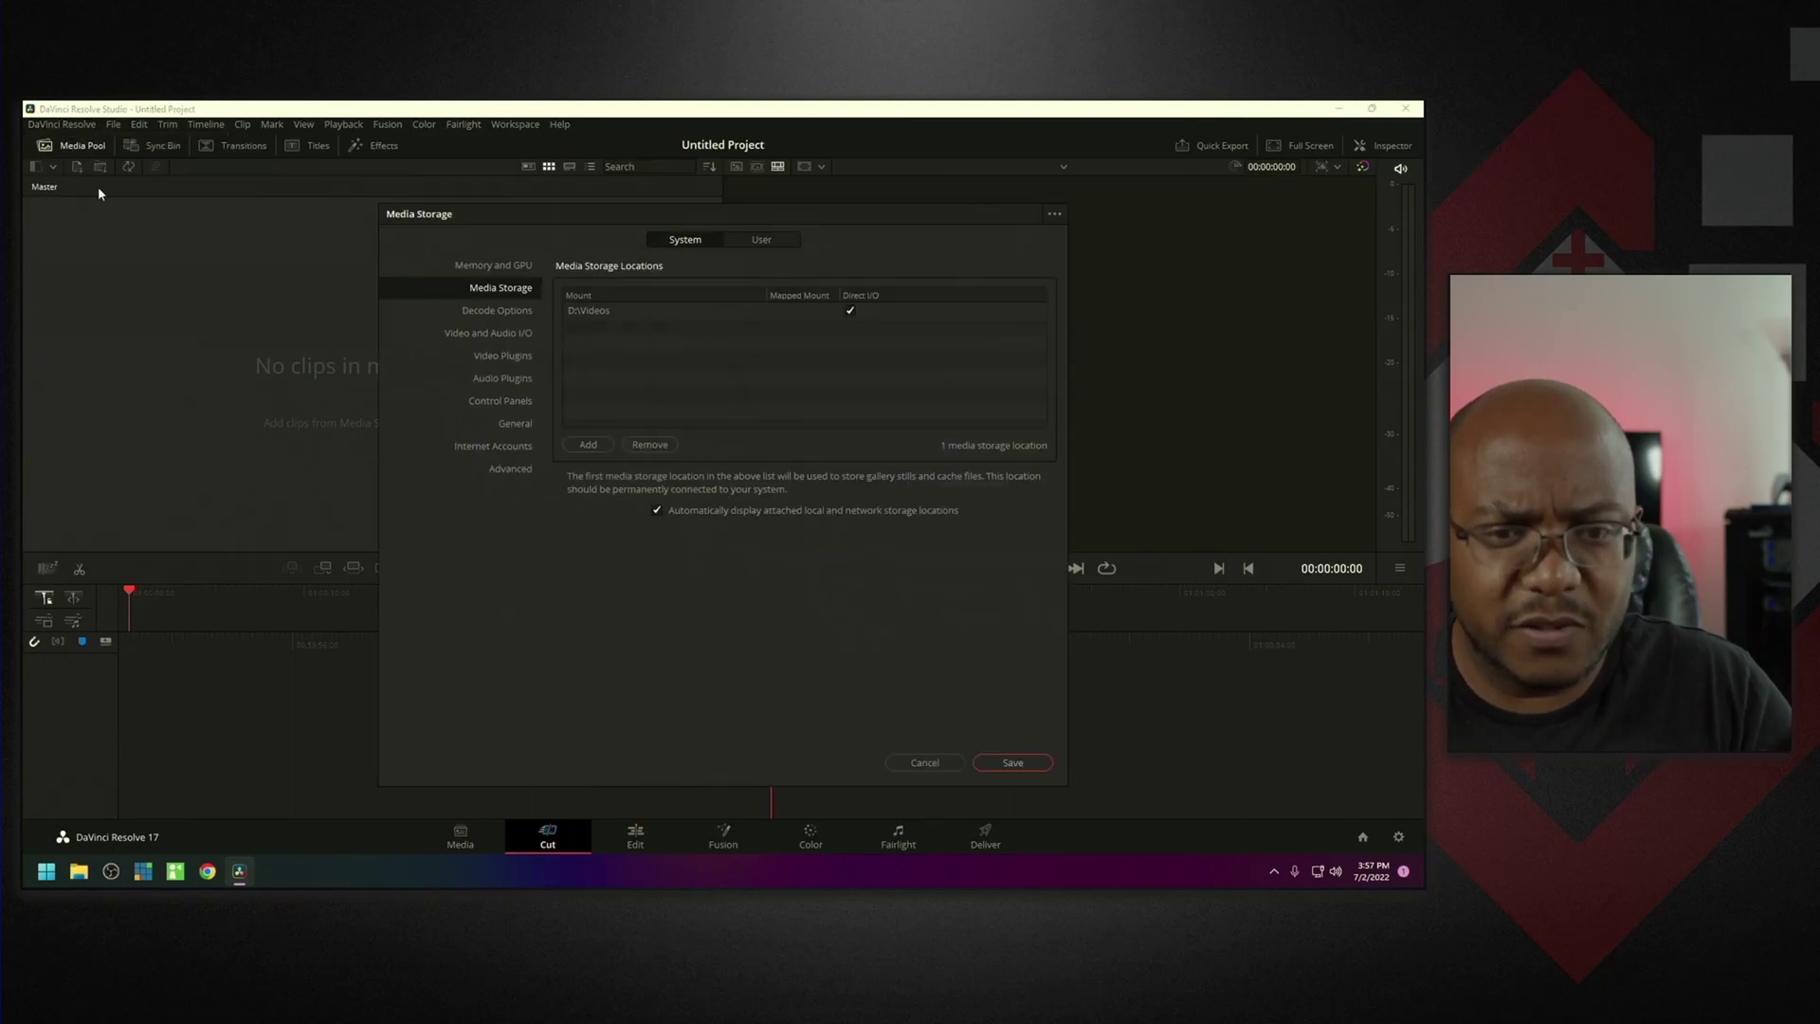
left_click(496, 334)
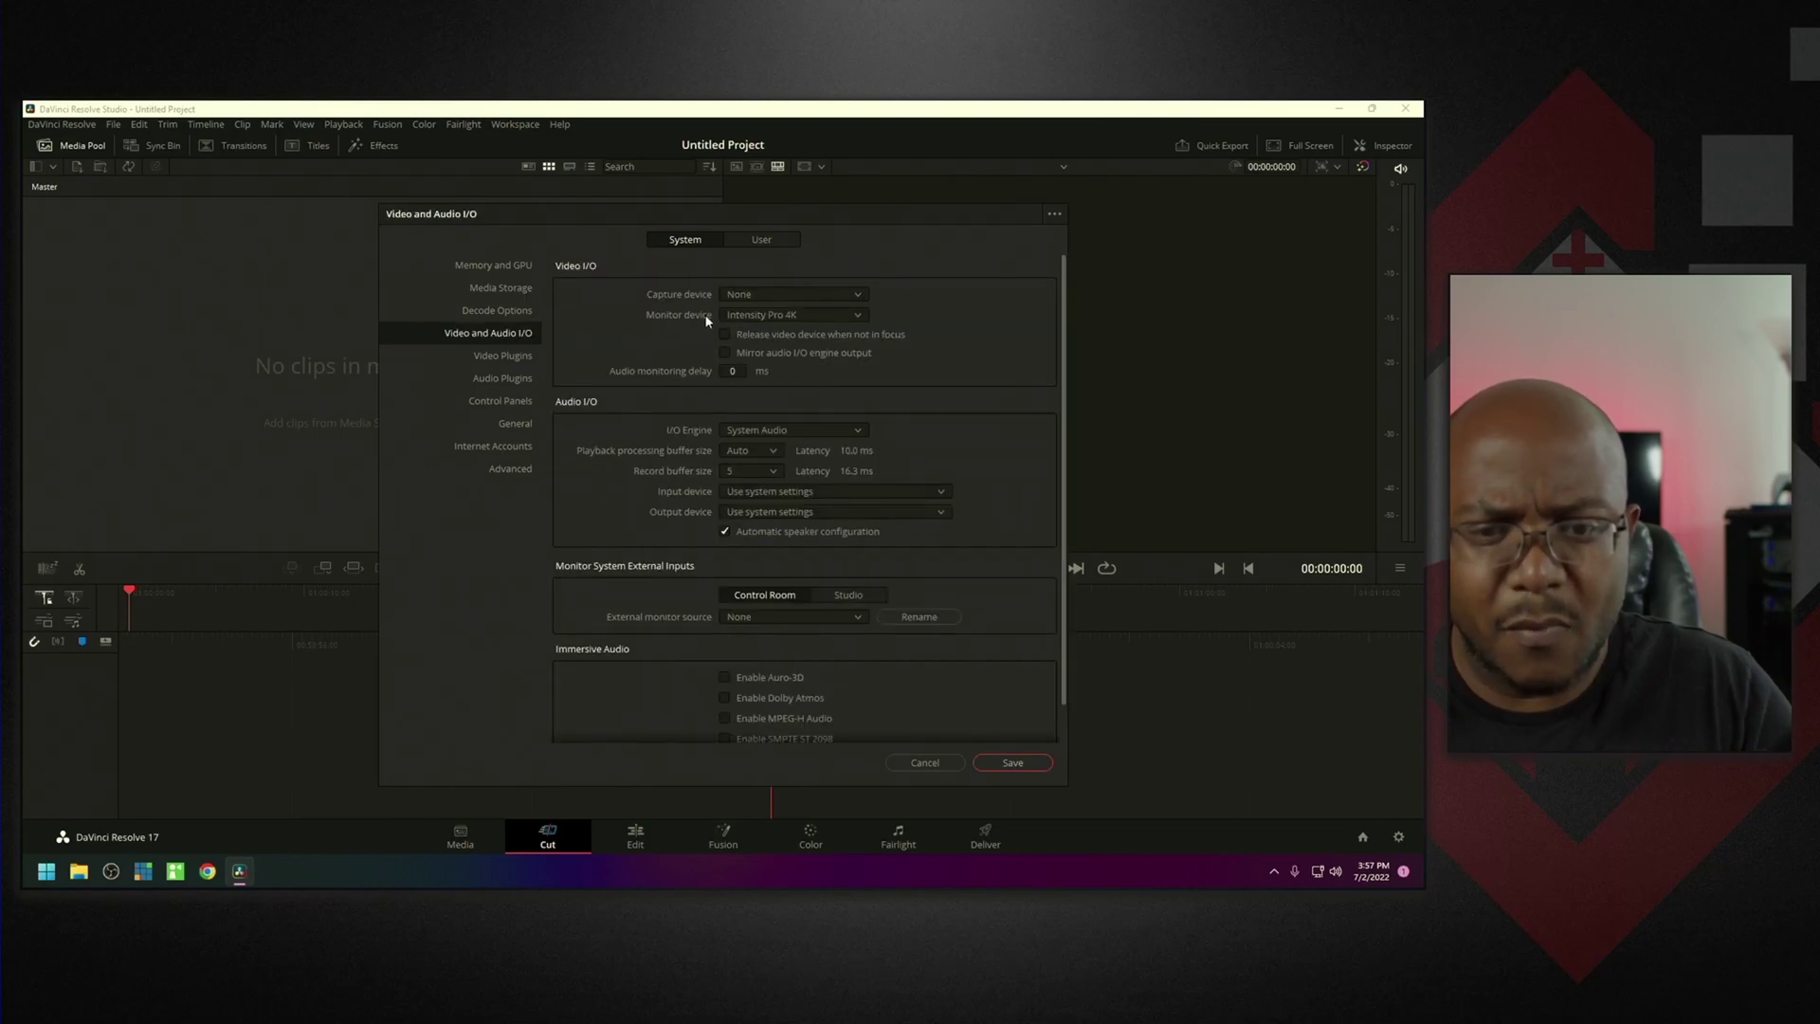
left_click(752, 318)
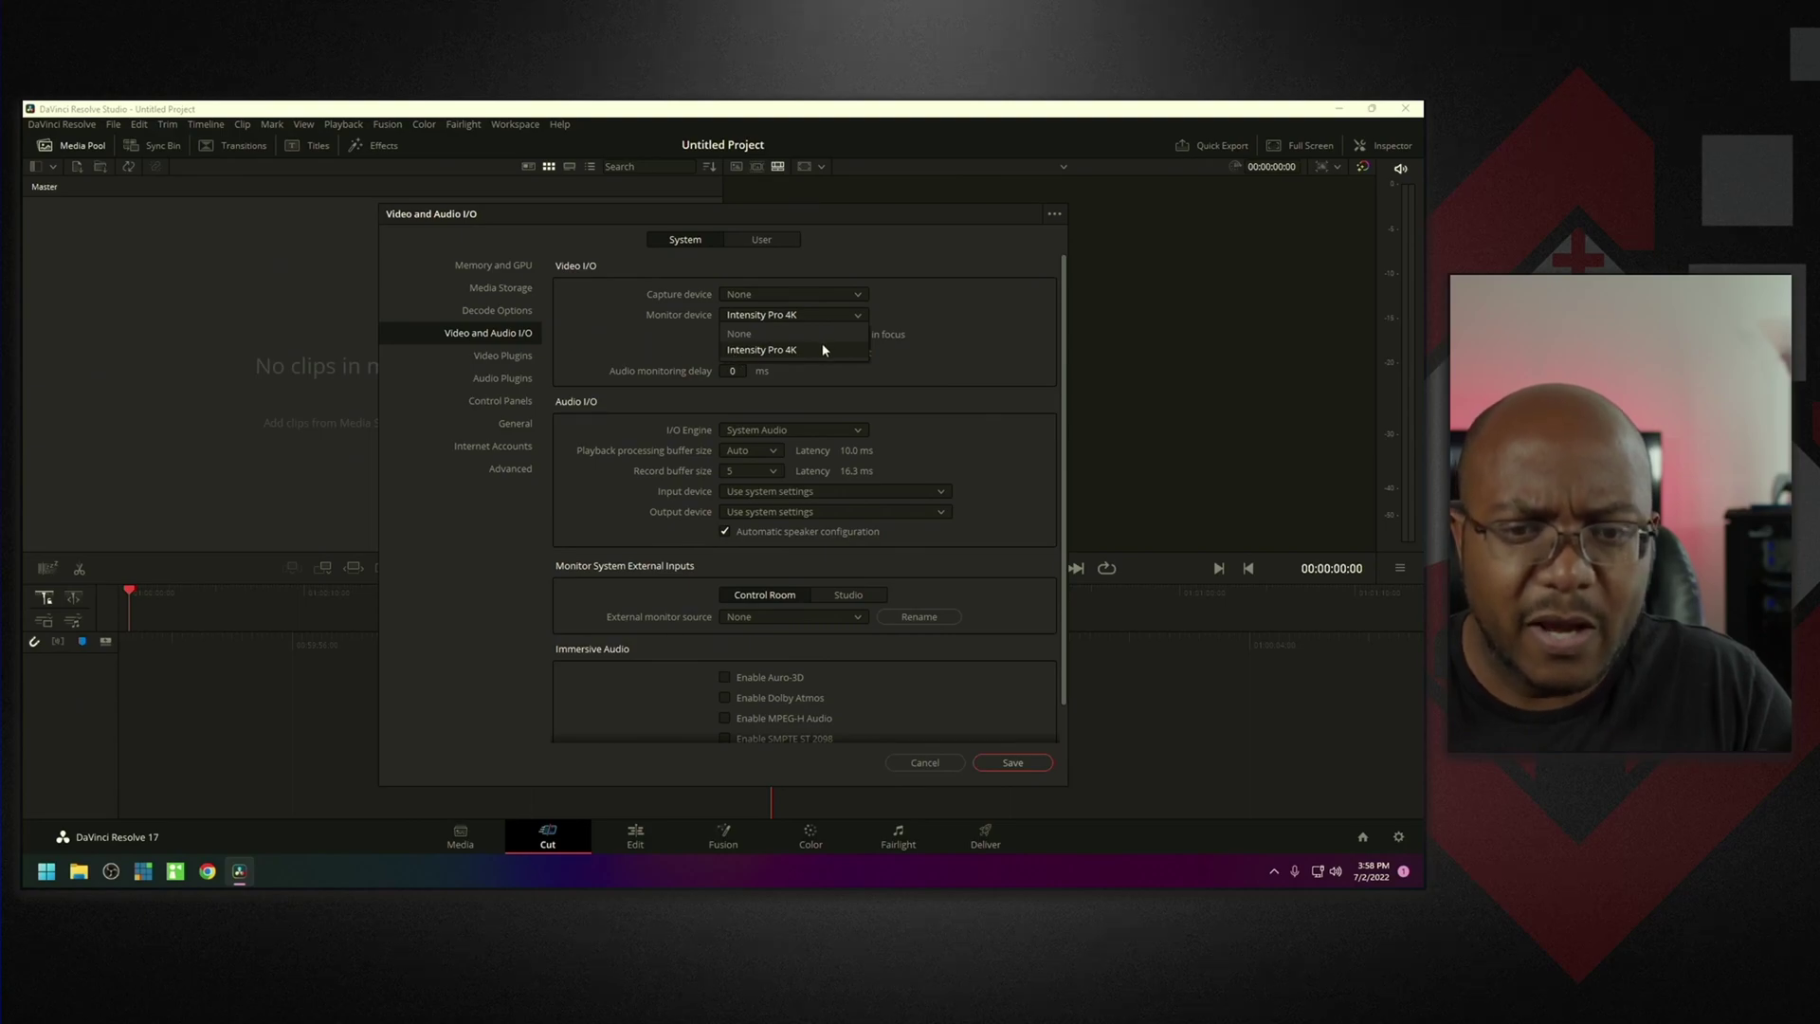
left_click(765, 353)
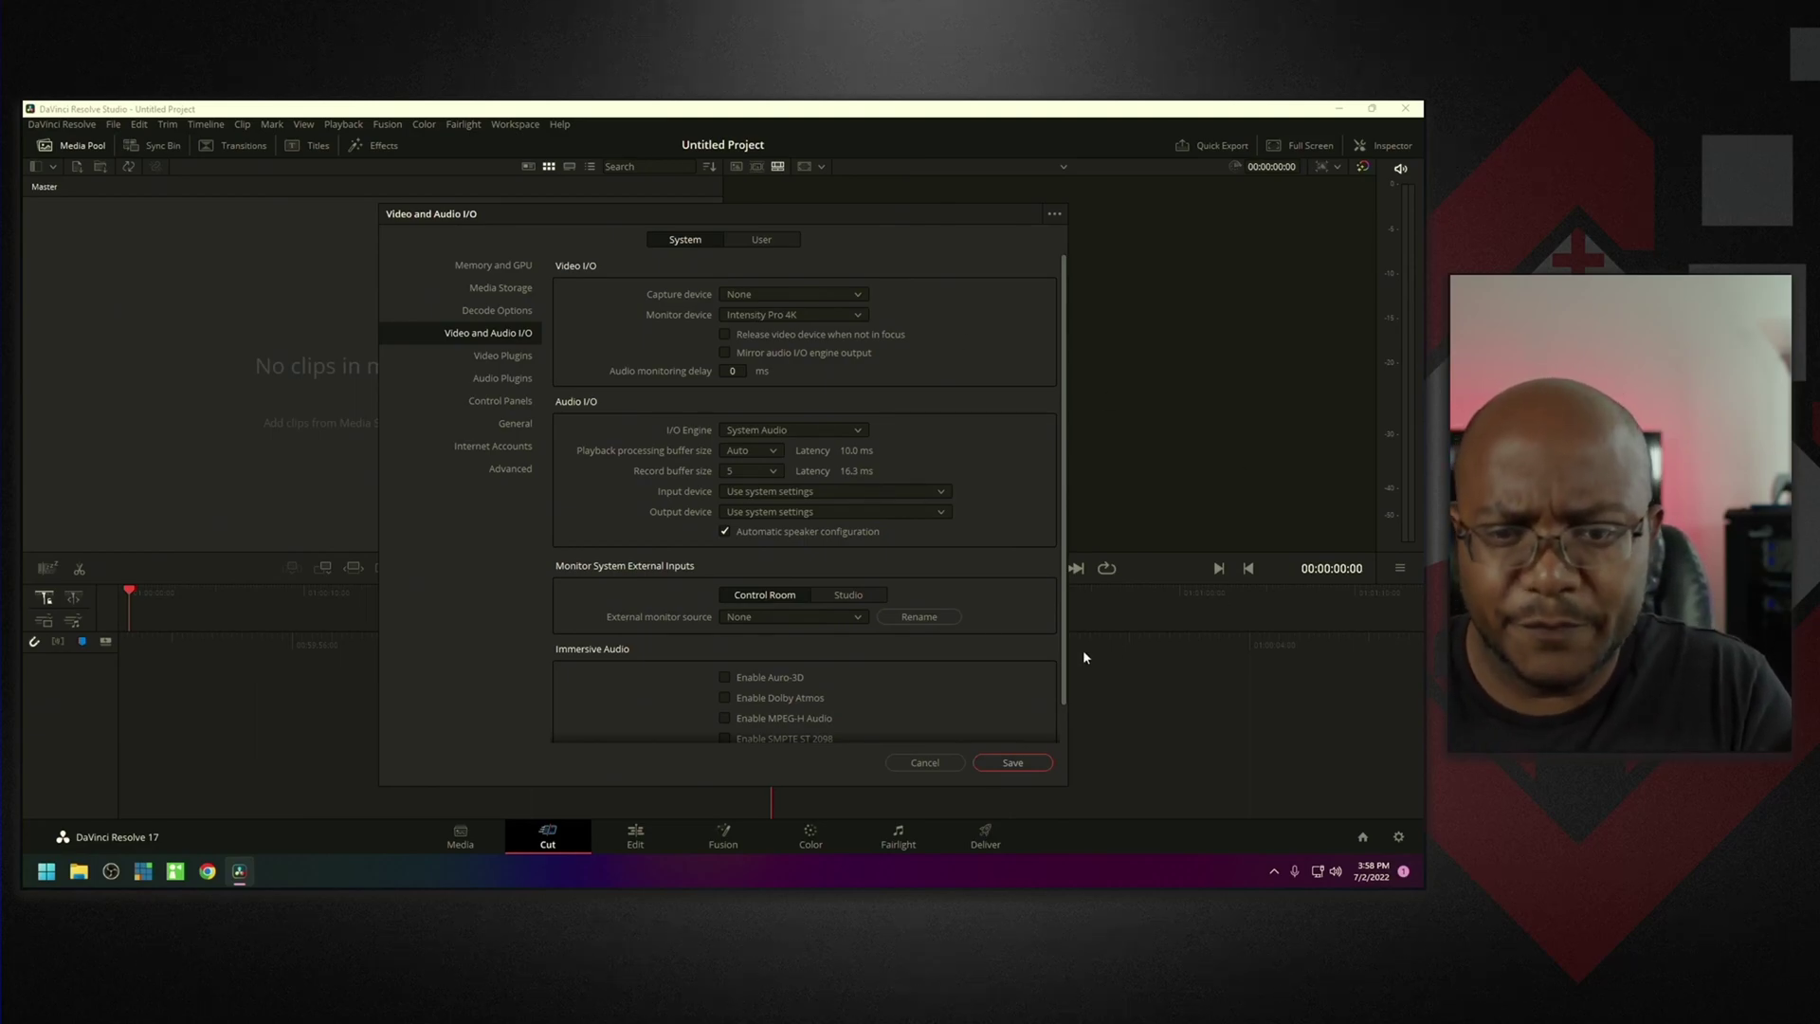
left_click(946, 764)
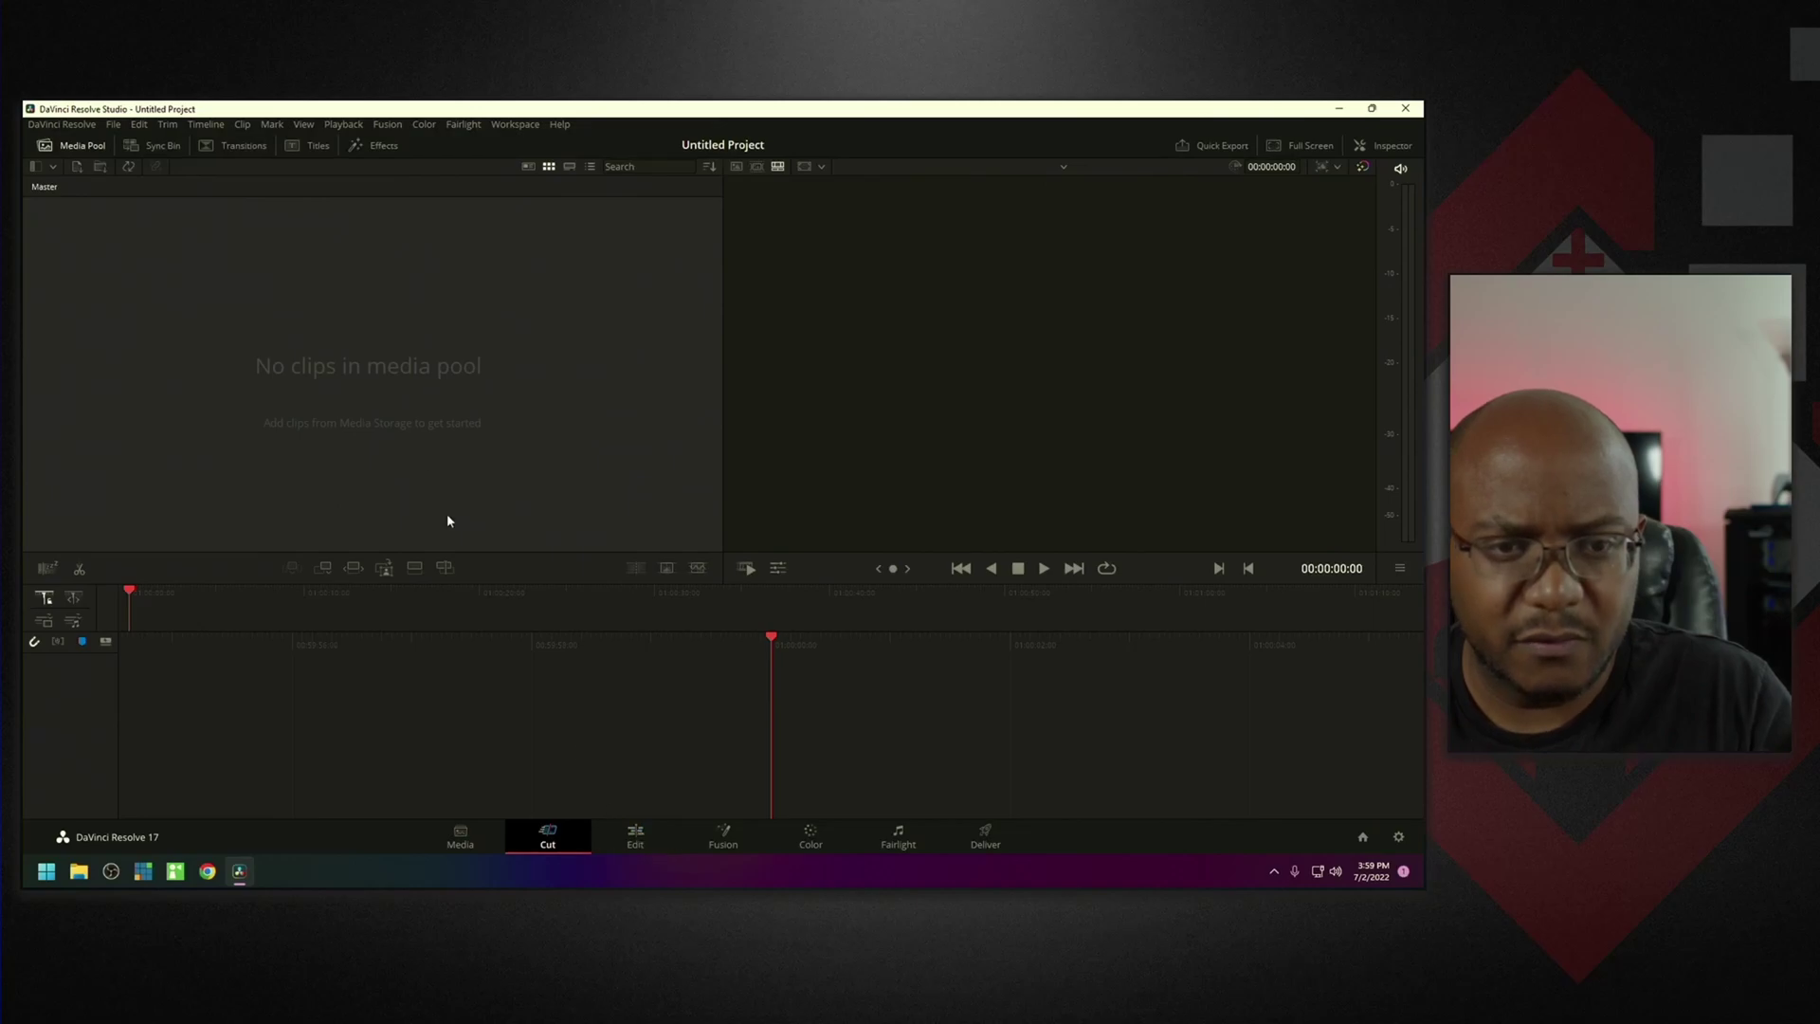
Show the Titles library from the Cut page toolbar.
left_click(303, 149)
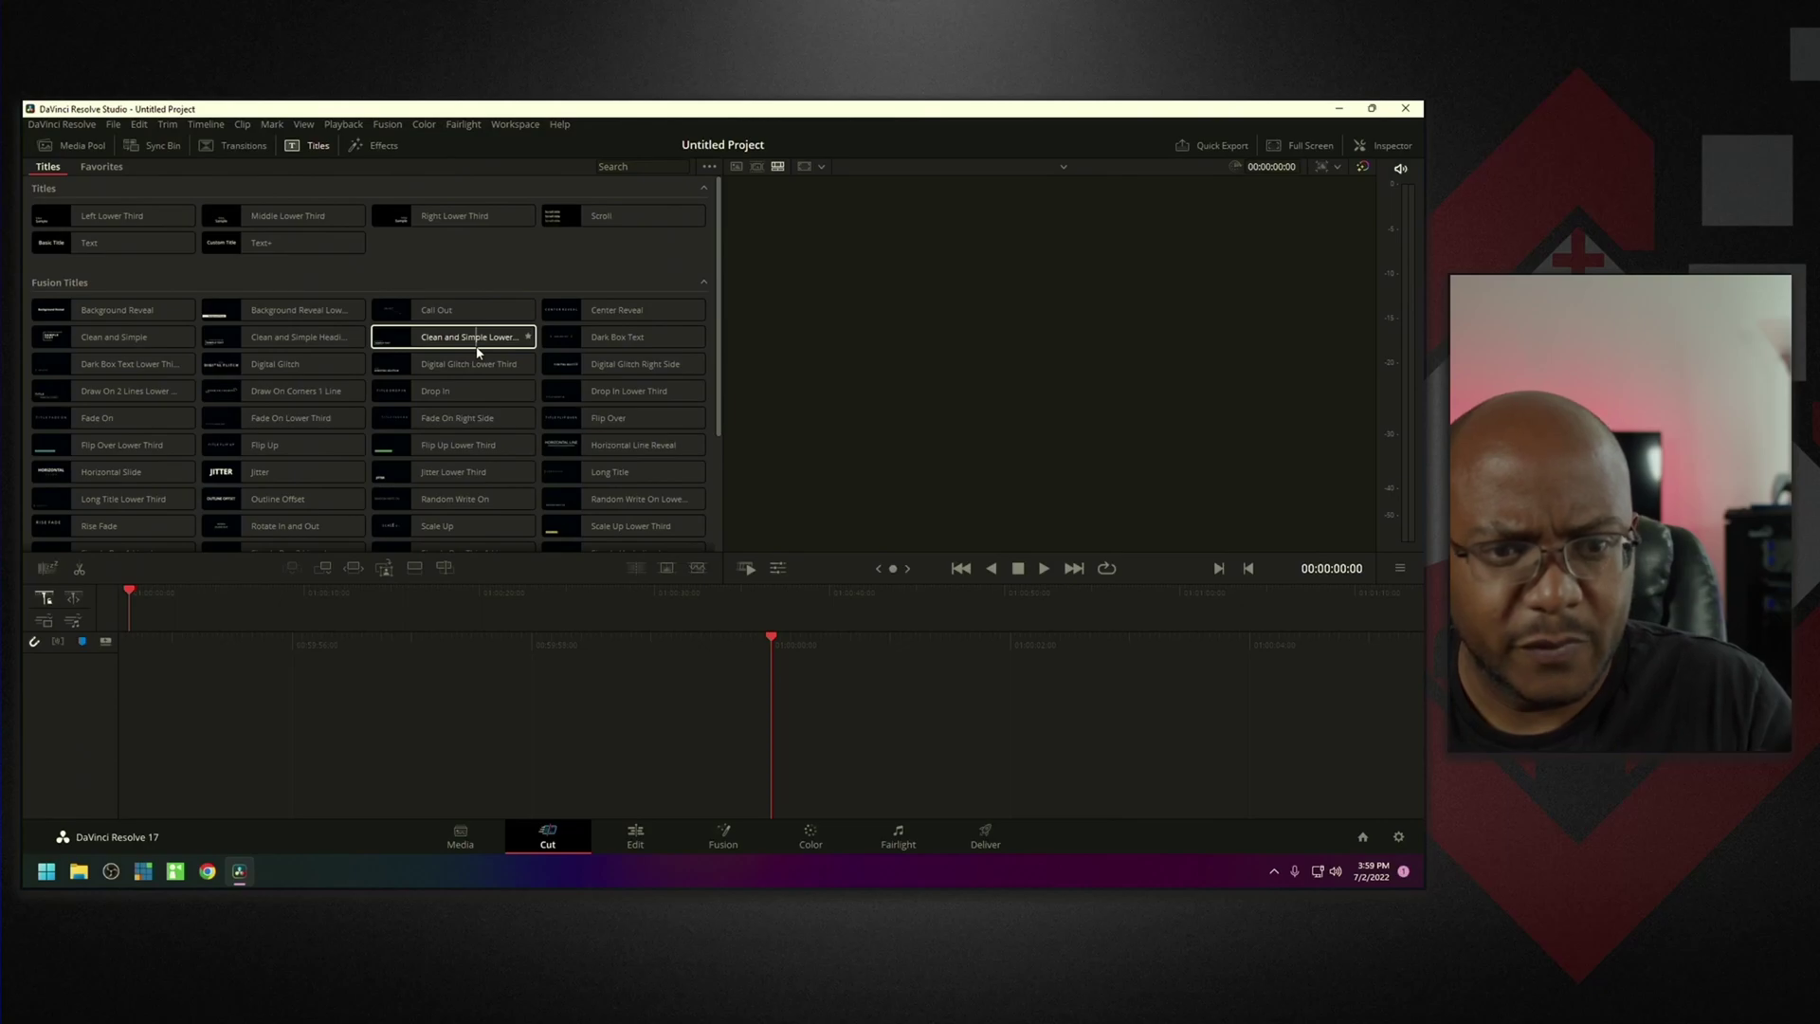
Drag the Clean and Simple Fusion title onto a new timeline and select the clip.
scroll(476, 352, "down", 1)
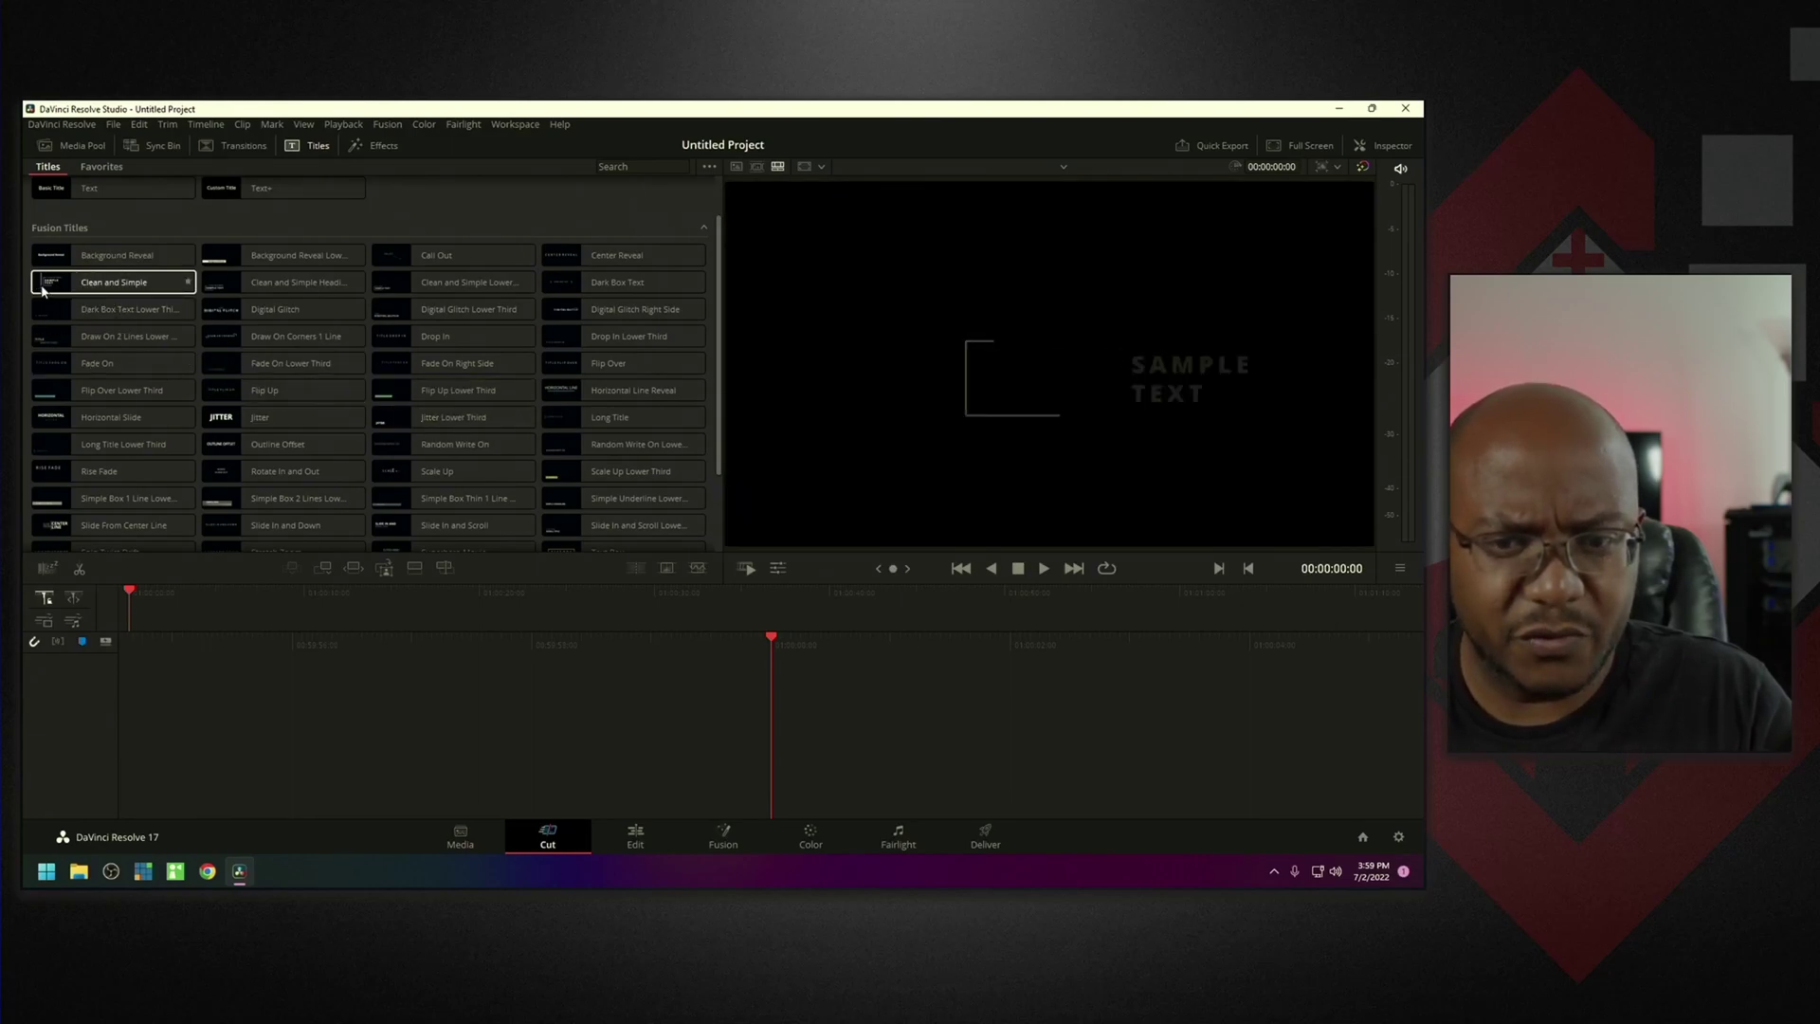
left_click_drag(90, 287, 723, 727)
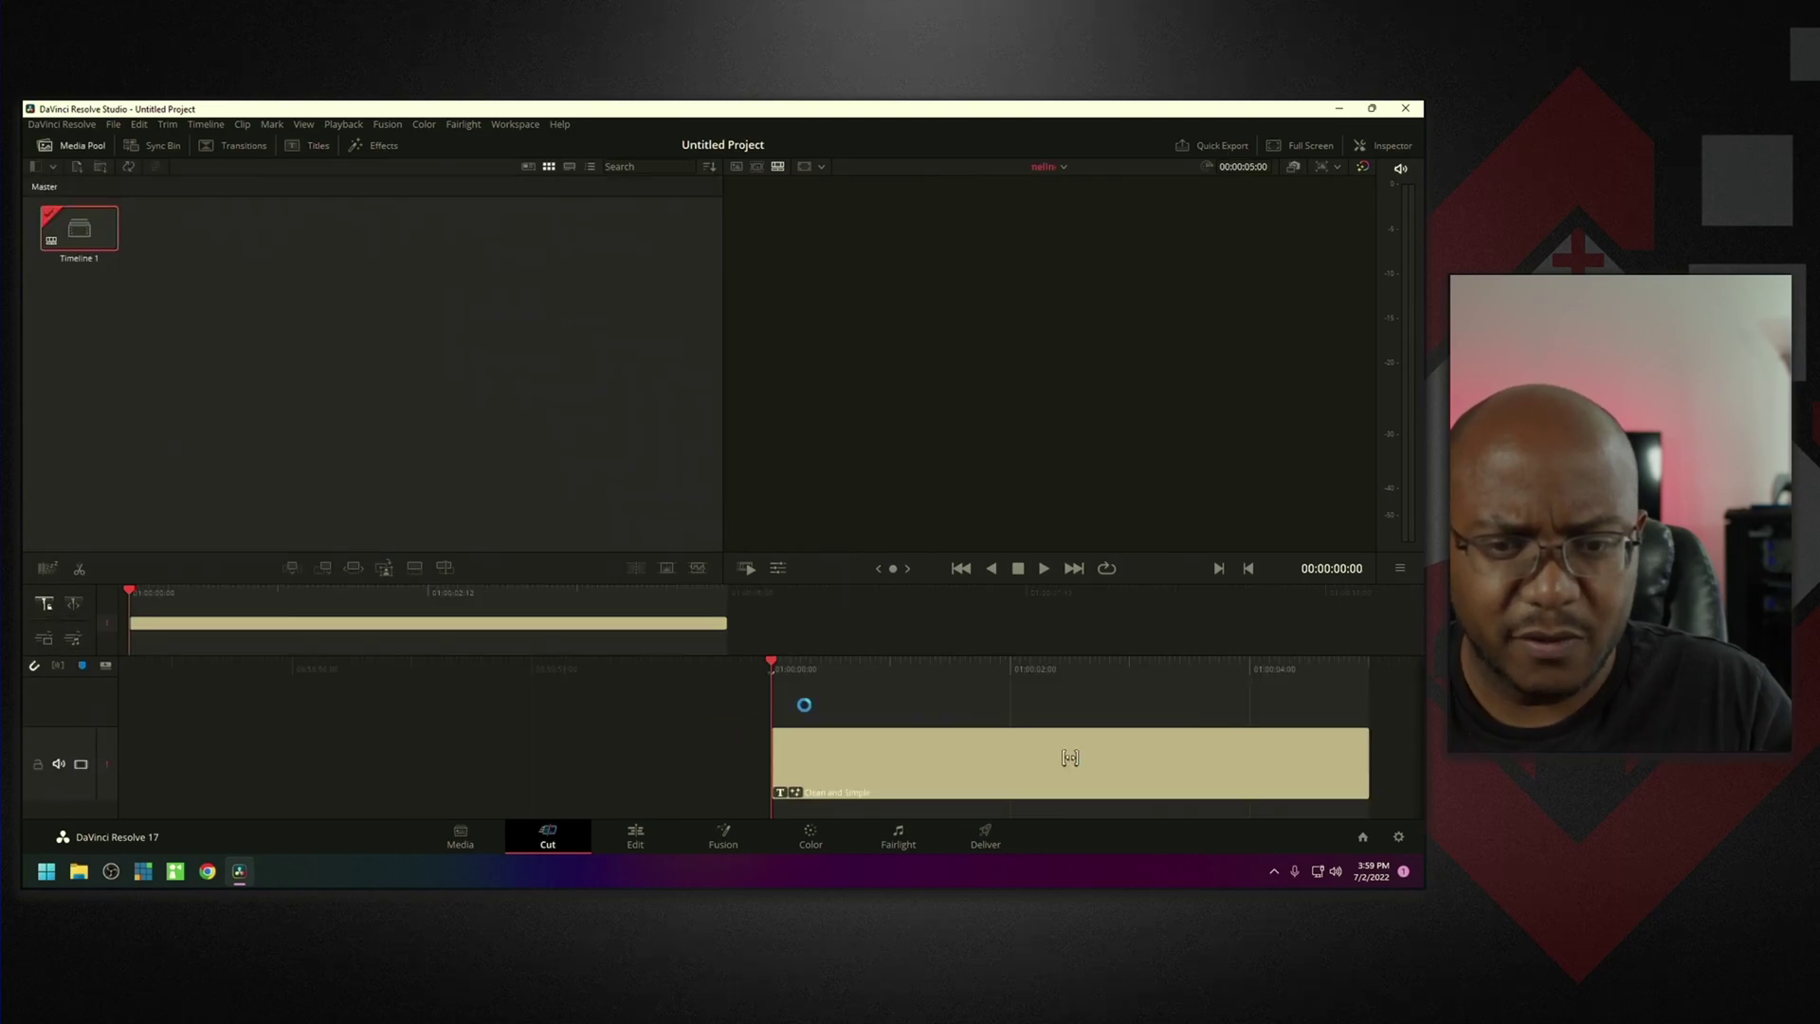
left_click(867, 757)
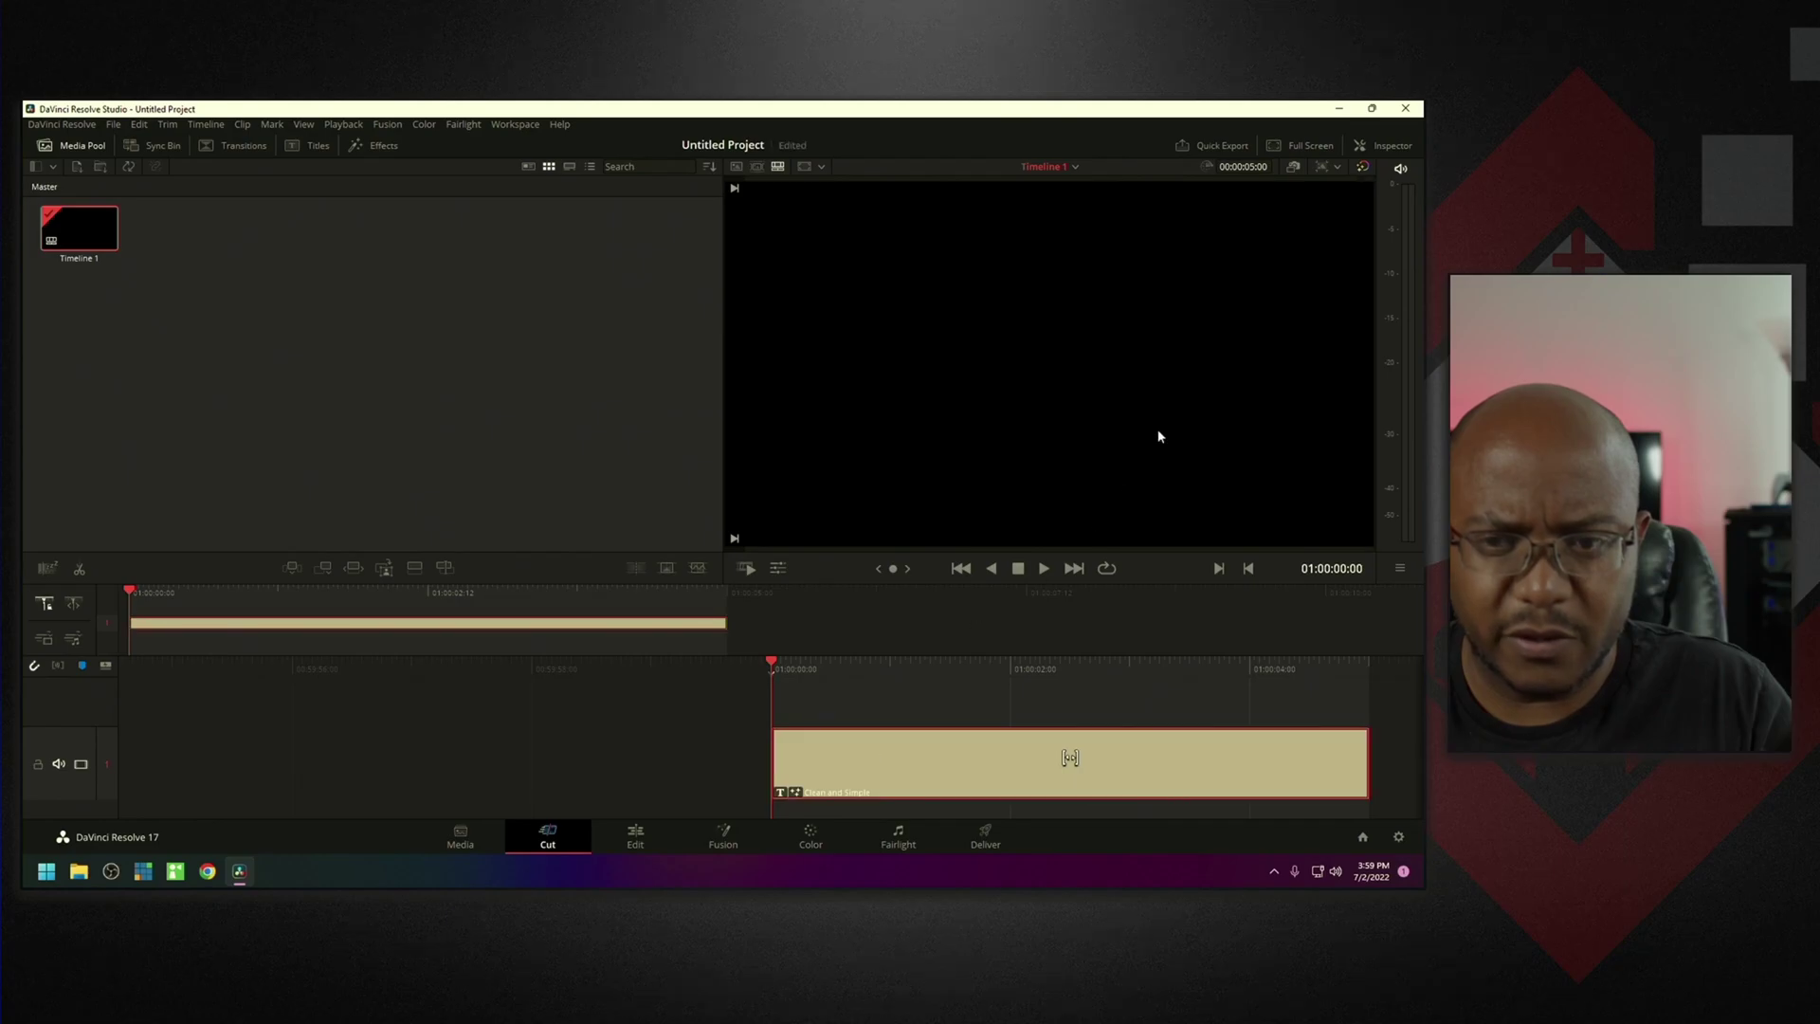
Show the title's Inspector settings and park the playhead at about 01:00:02:12.
left_click(1386, 148)
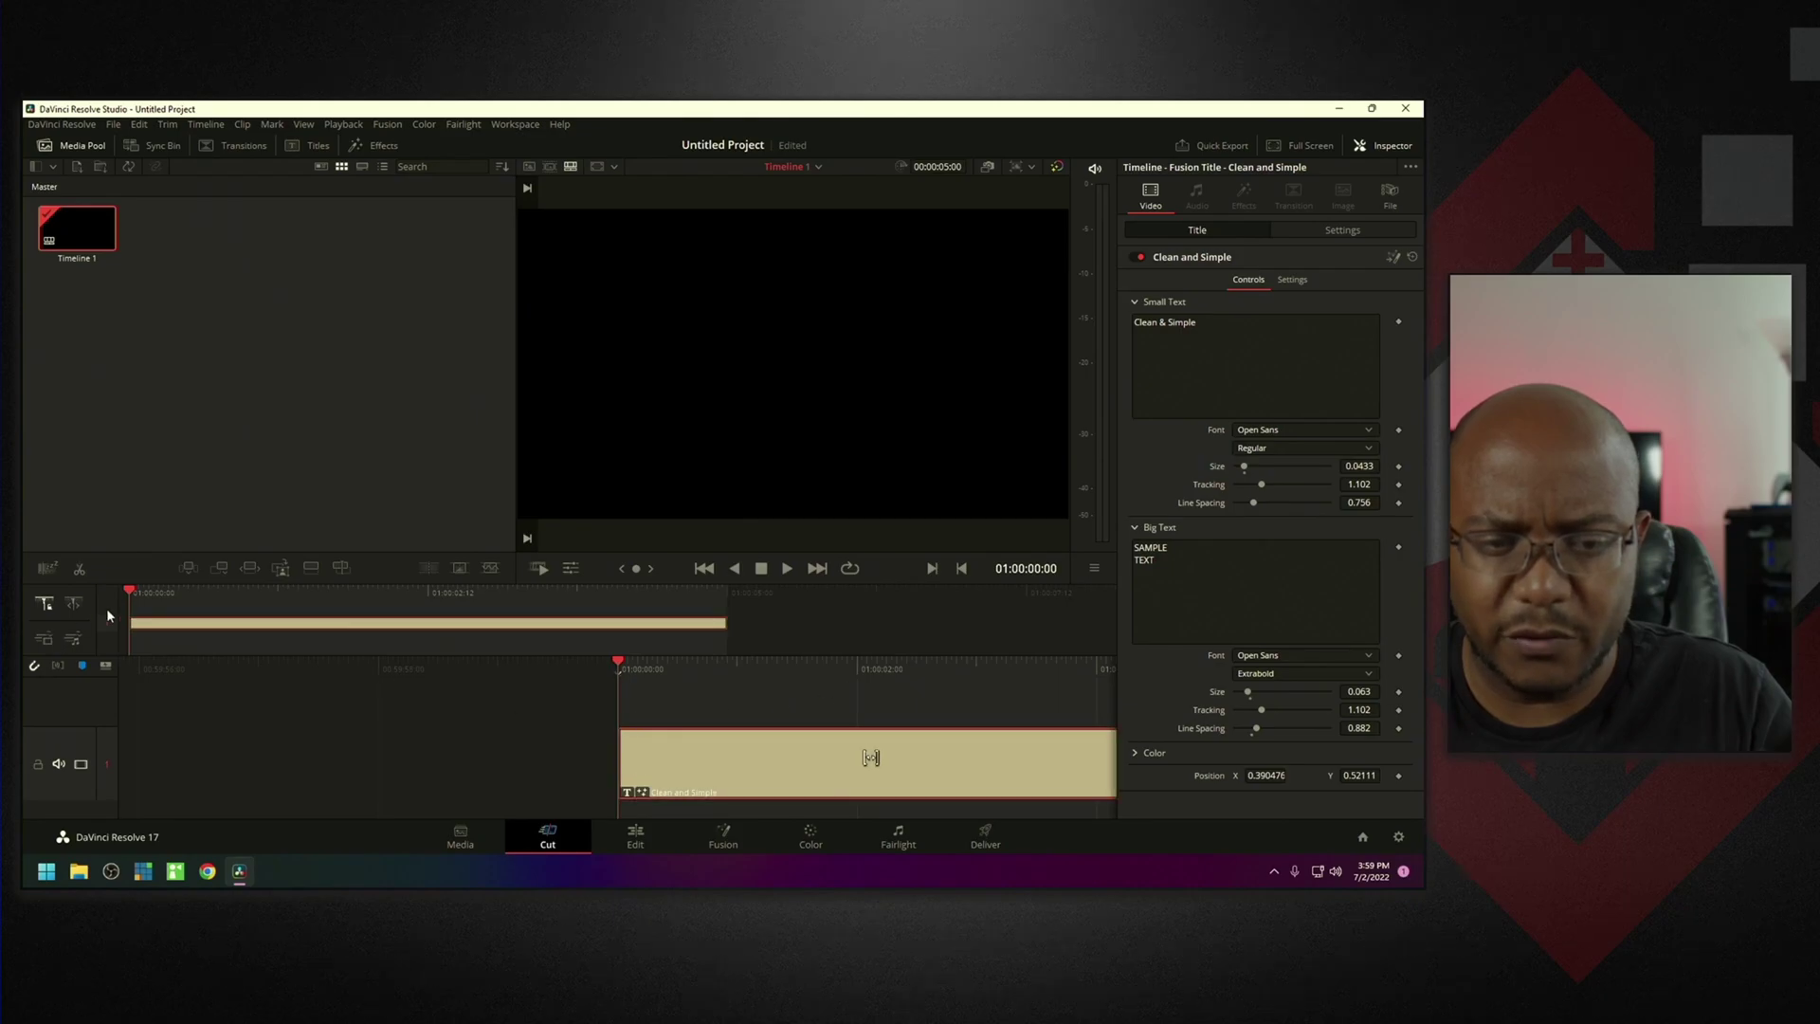
left_click_drag(131, 596, 433, 607)
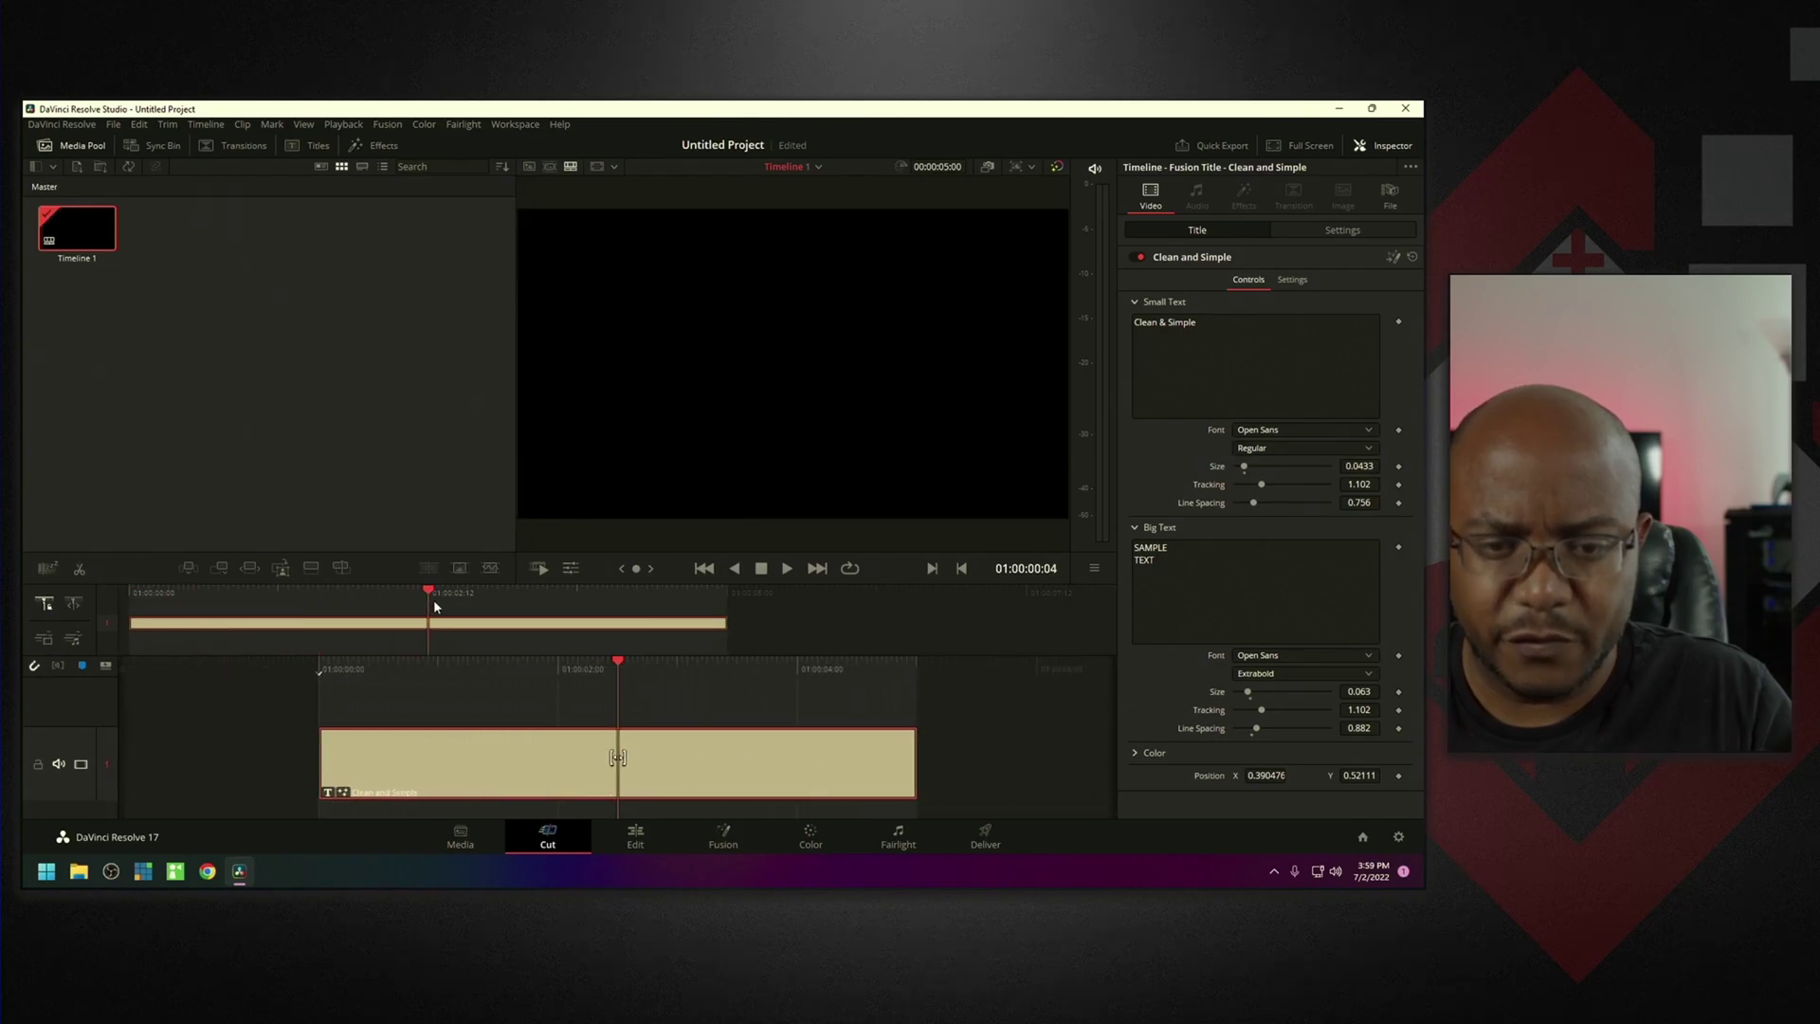
left_click(521, 689)
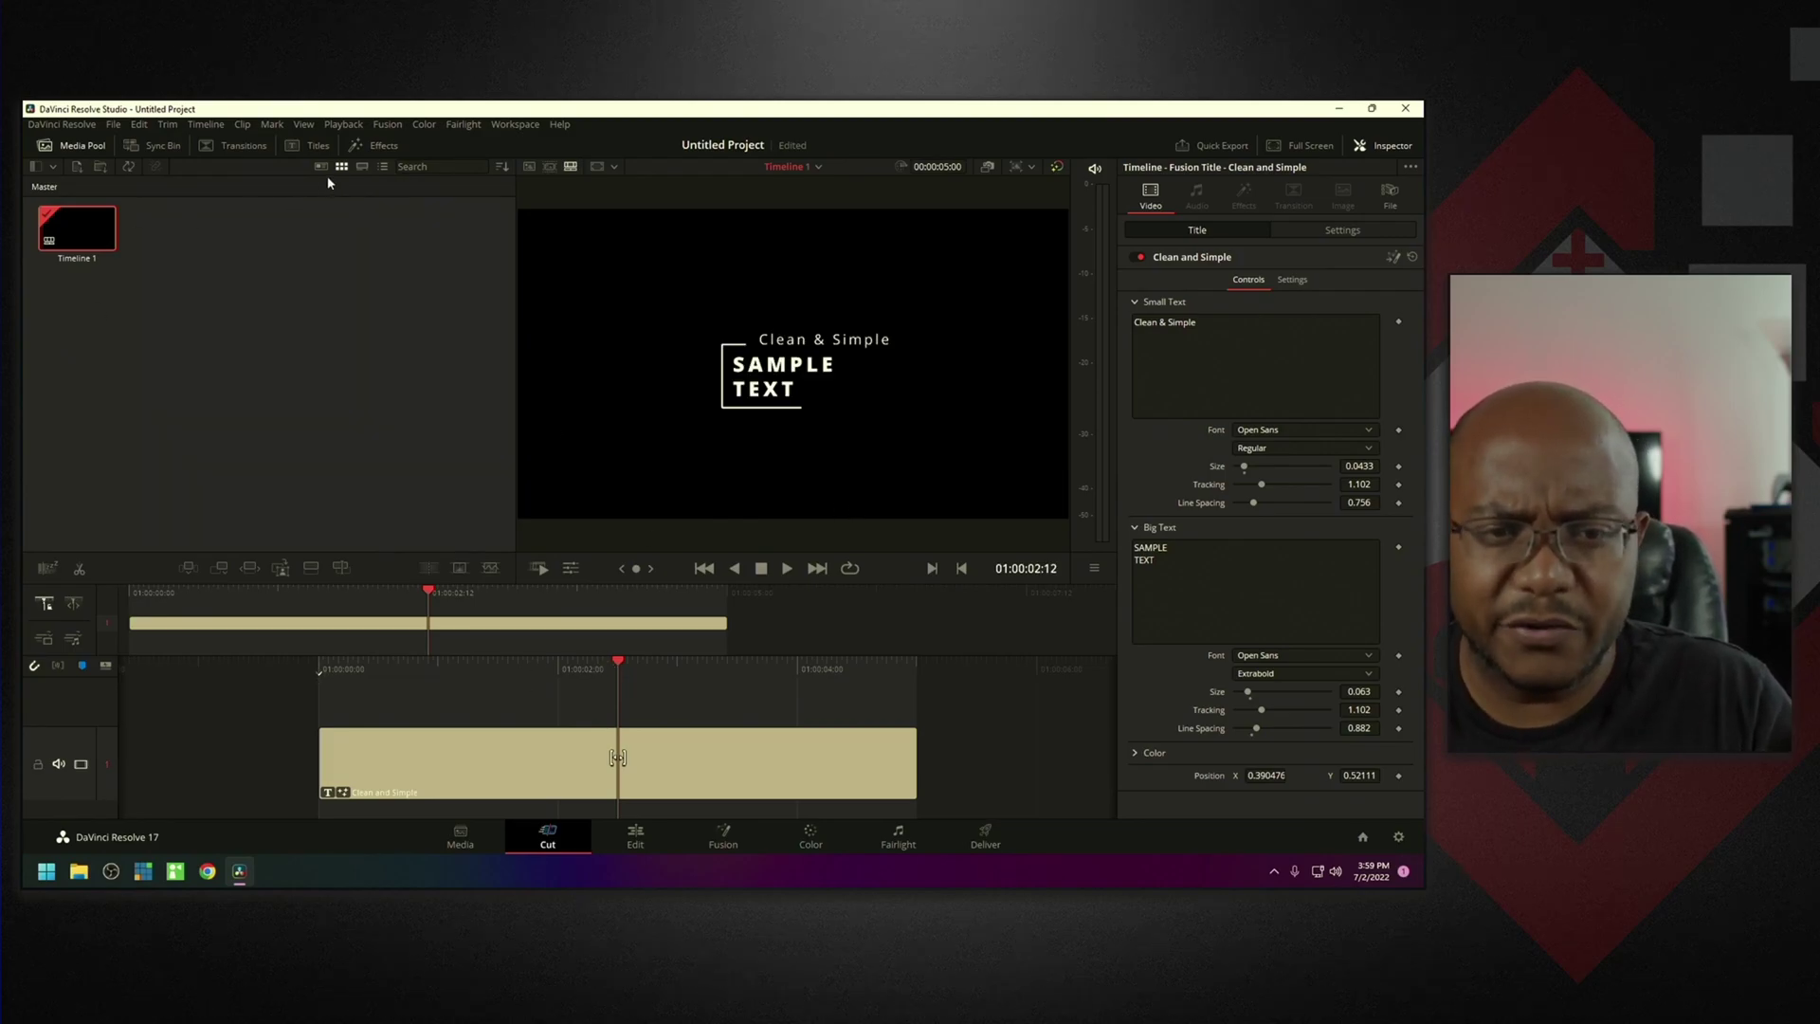
left_click(303, 147)
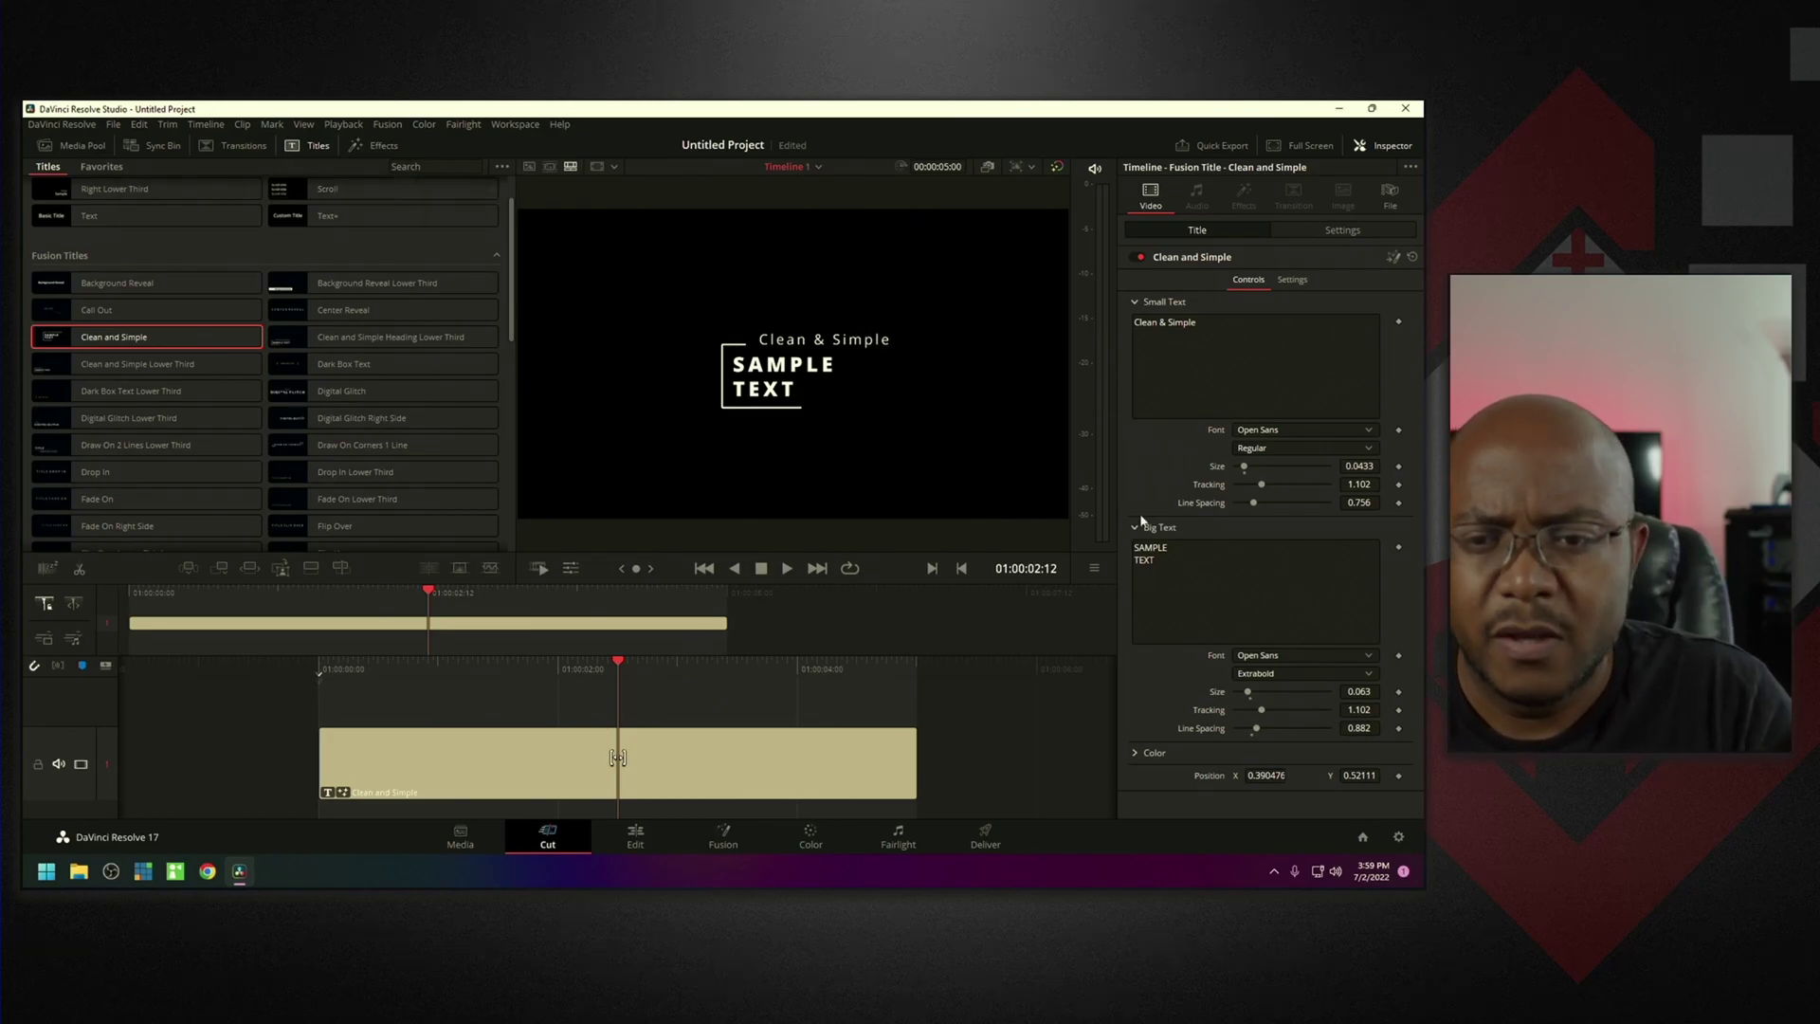
Set the small text to a social handle, the big text to a two-line name, and enable looping.
left_click(1219, 331)
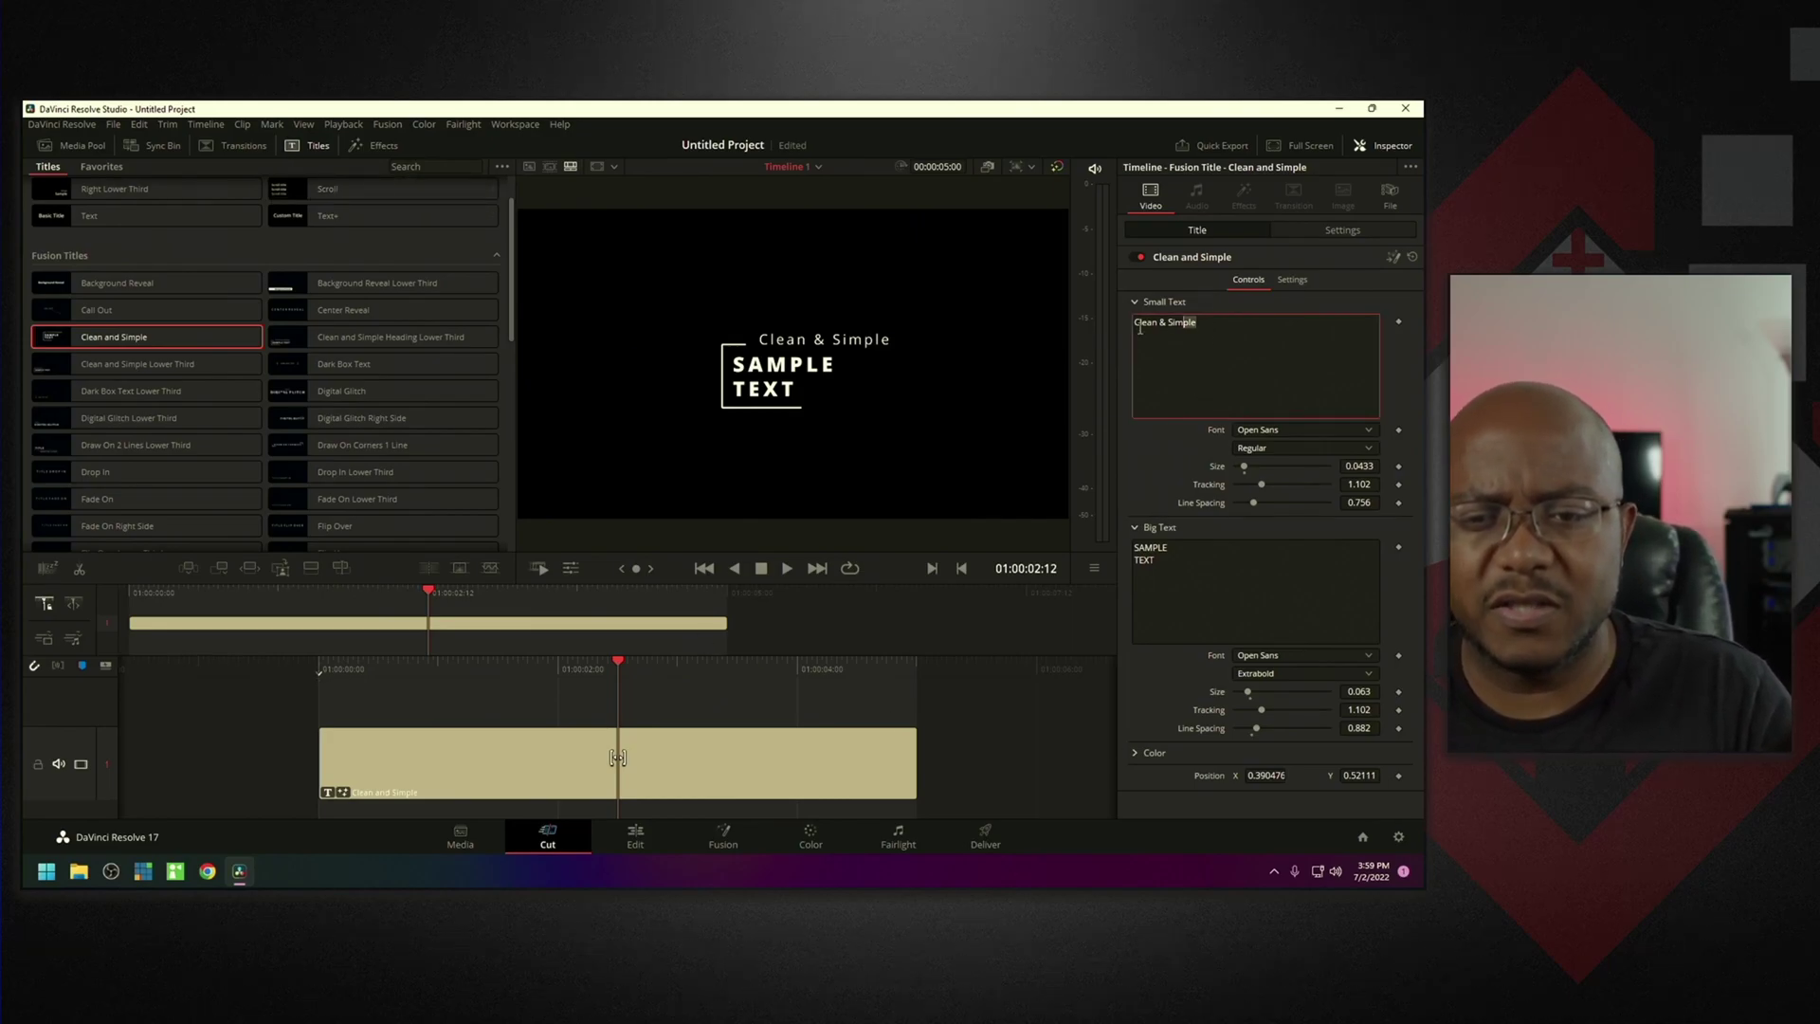
key("ctrl+a")
type("A")
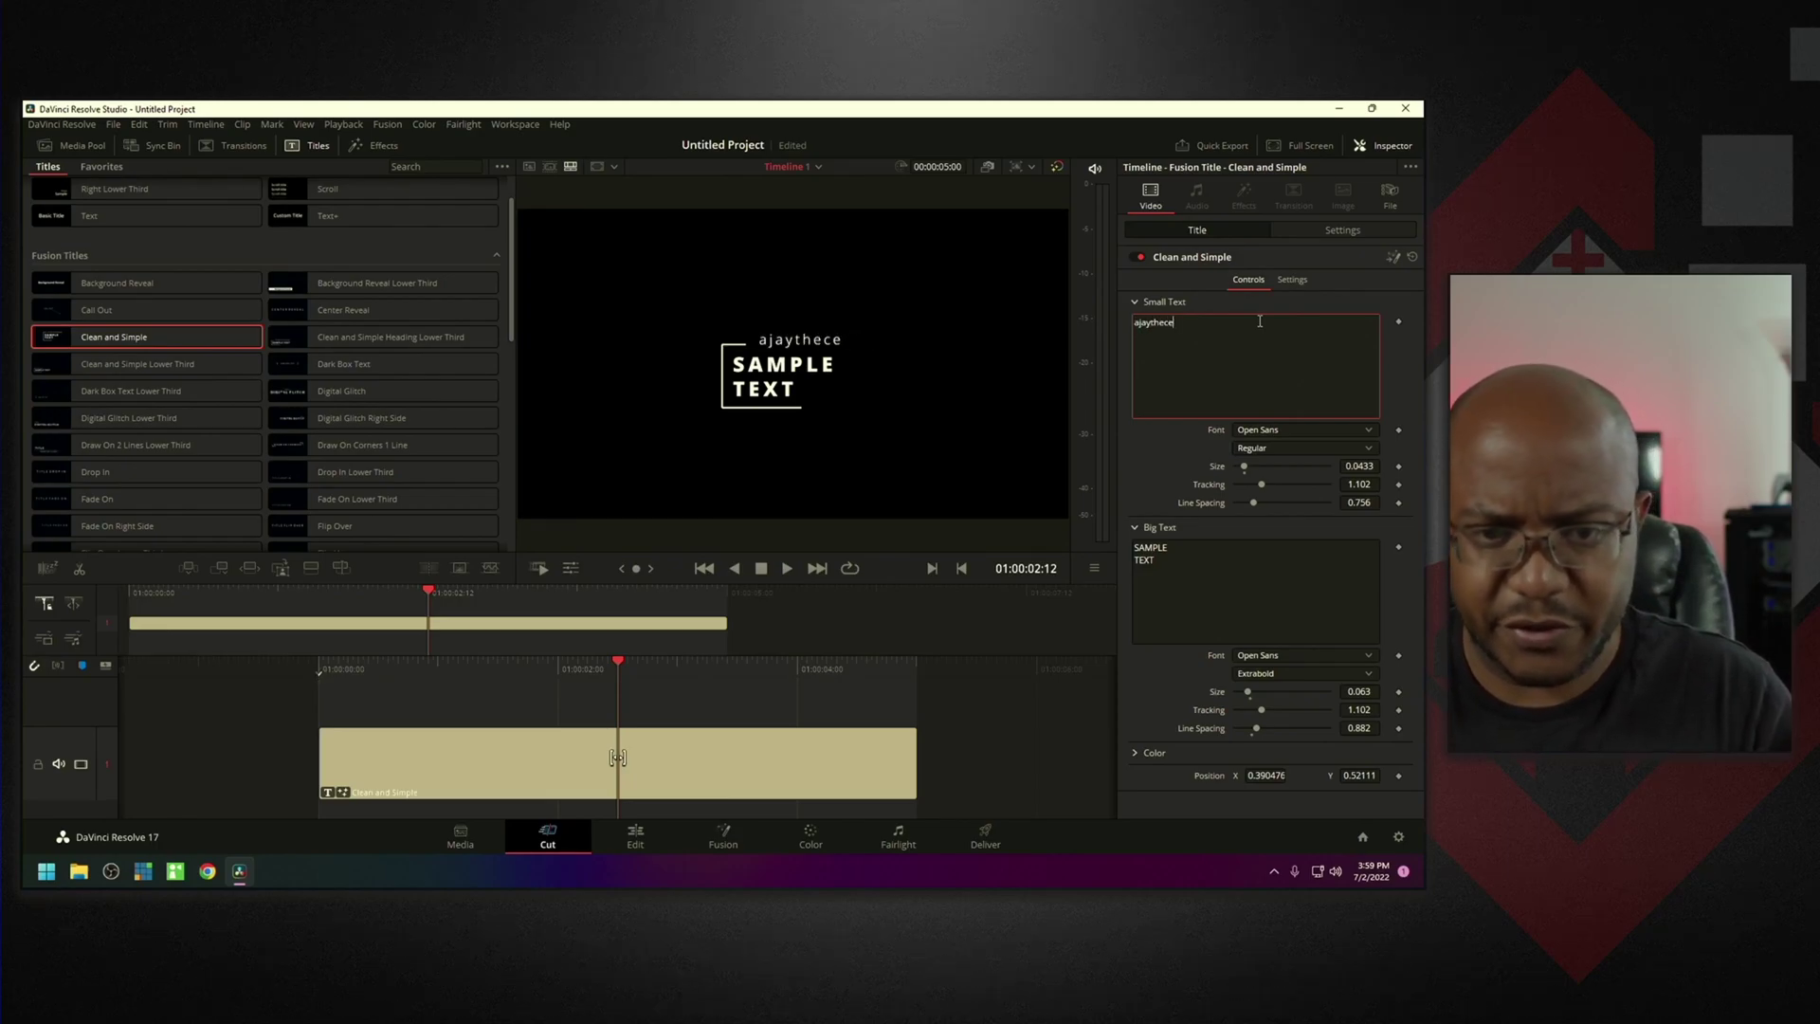
type("@")
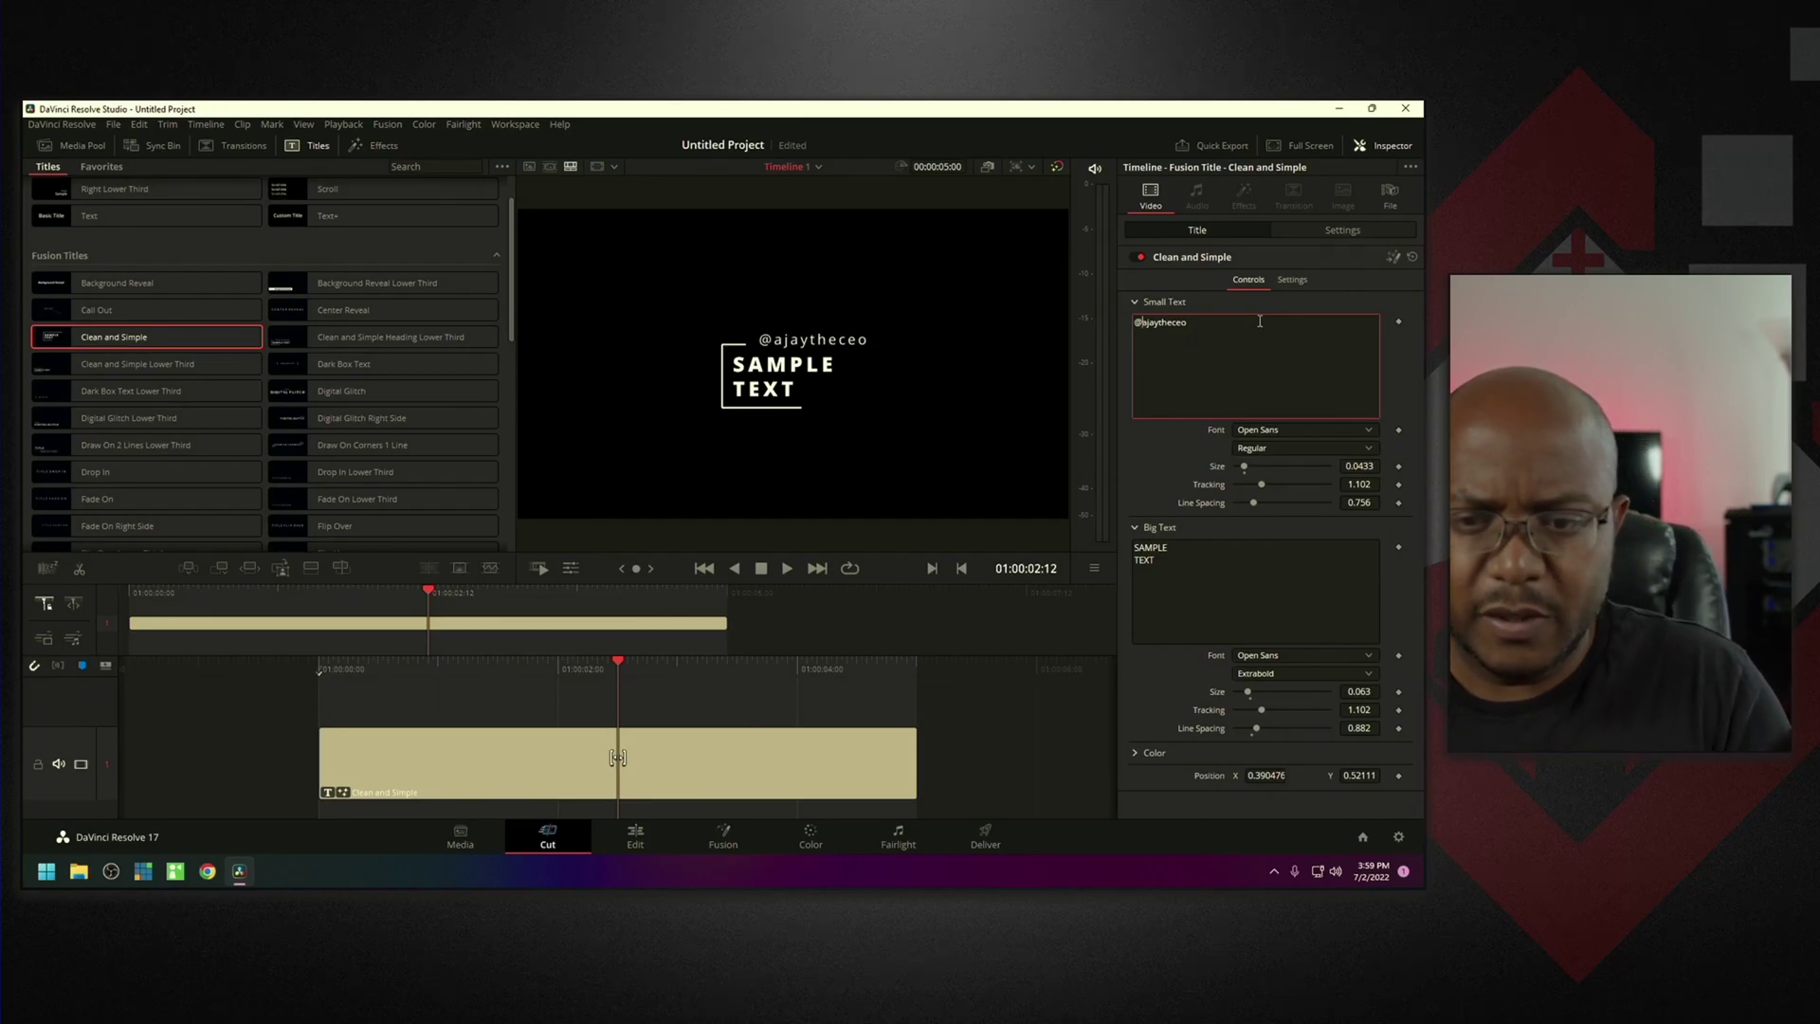
left_click(1182, 566)
key("ctrl+a")
key("Return")
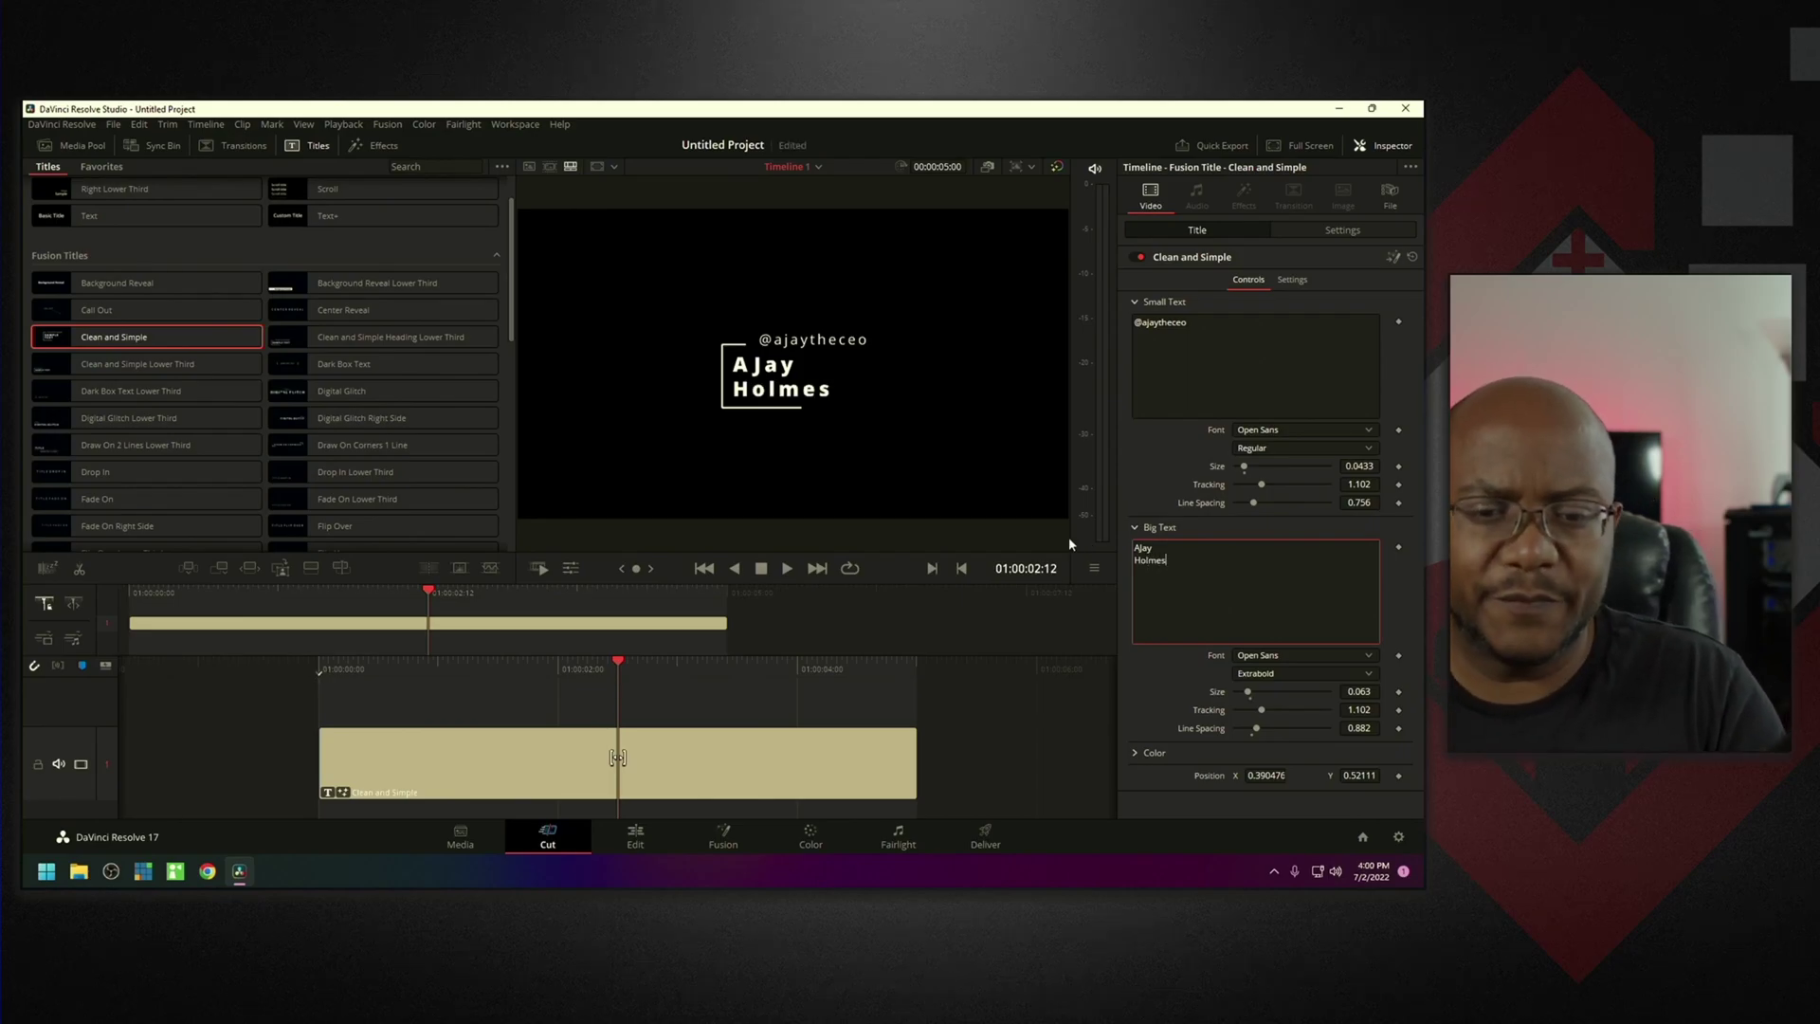
left_click(852, 570)
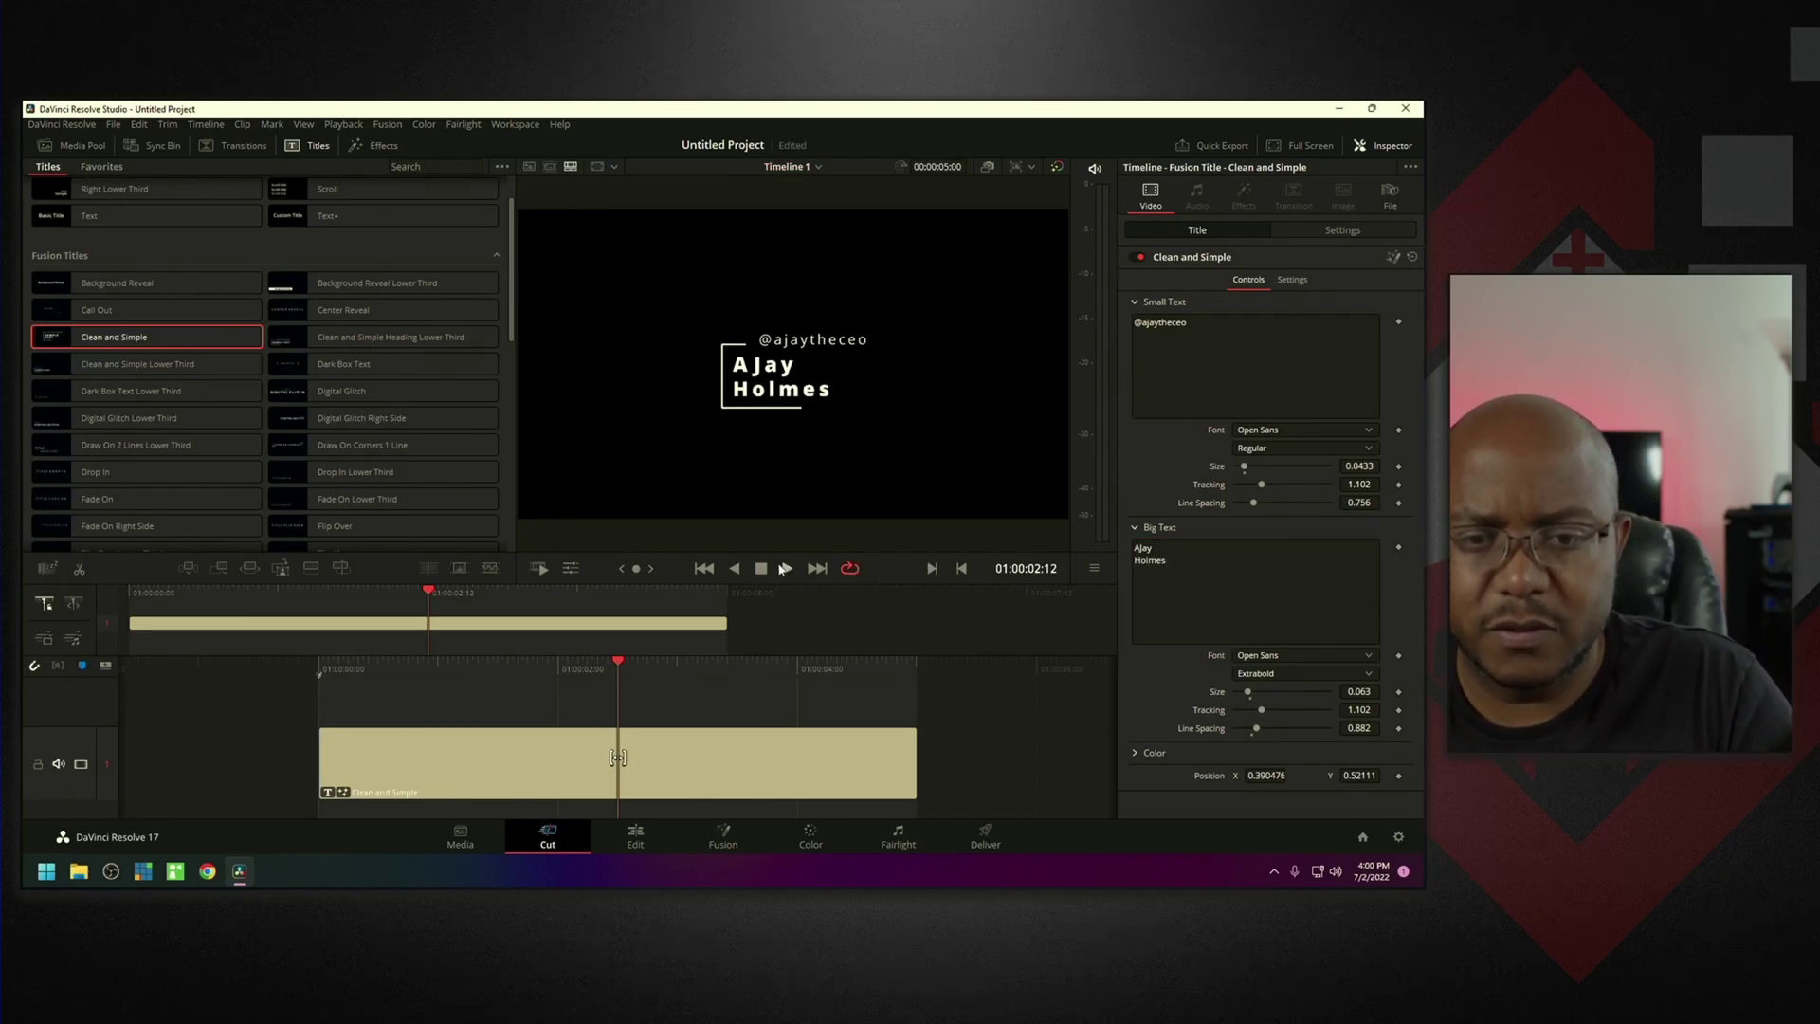
left_click(704, 570)
Play the Clean and Simple title full screen, stop it, and open its clip on the Edit page.
left_click(786, 569)
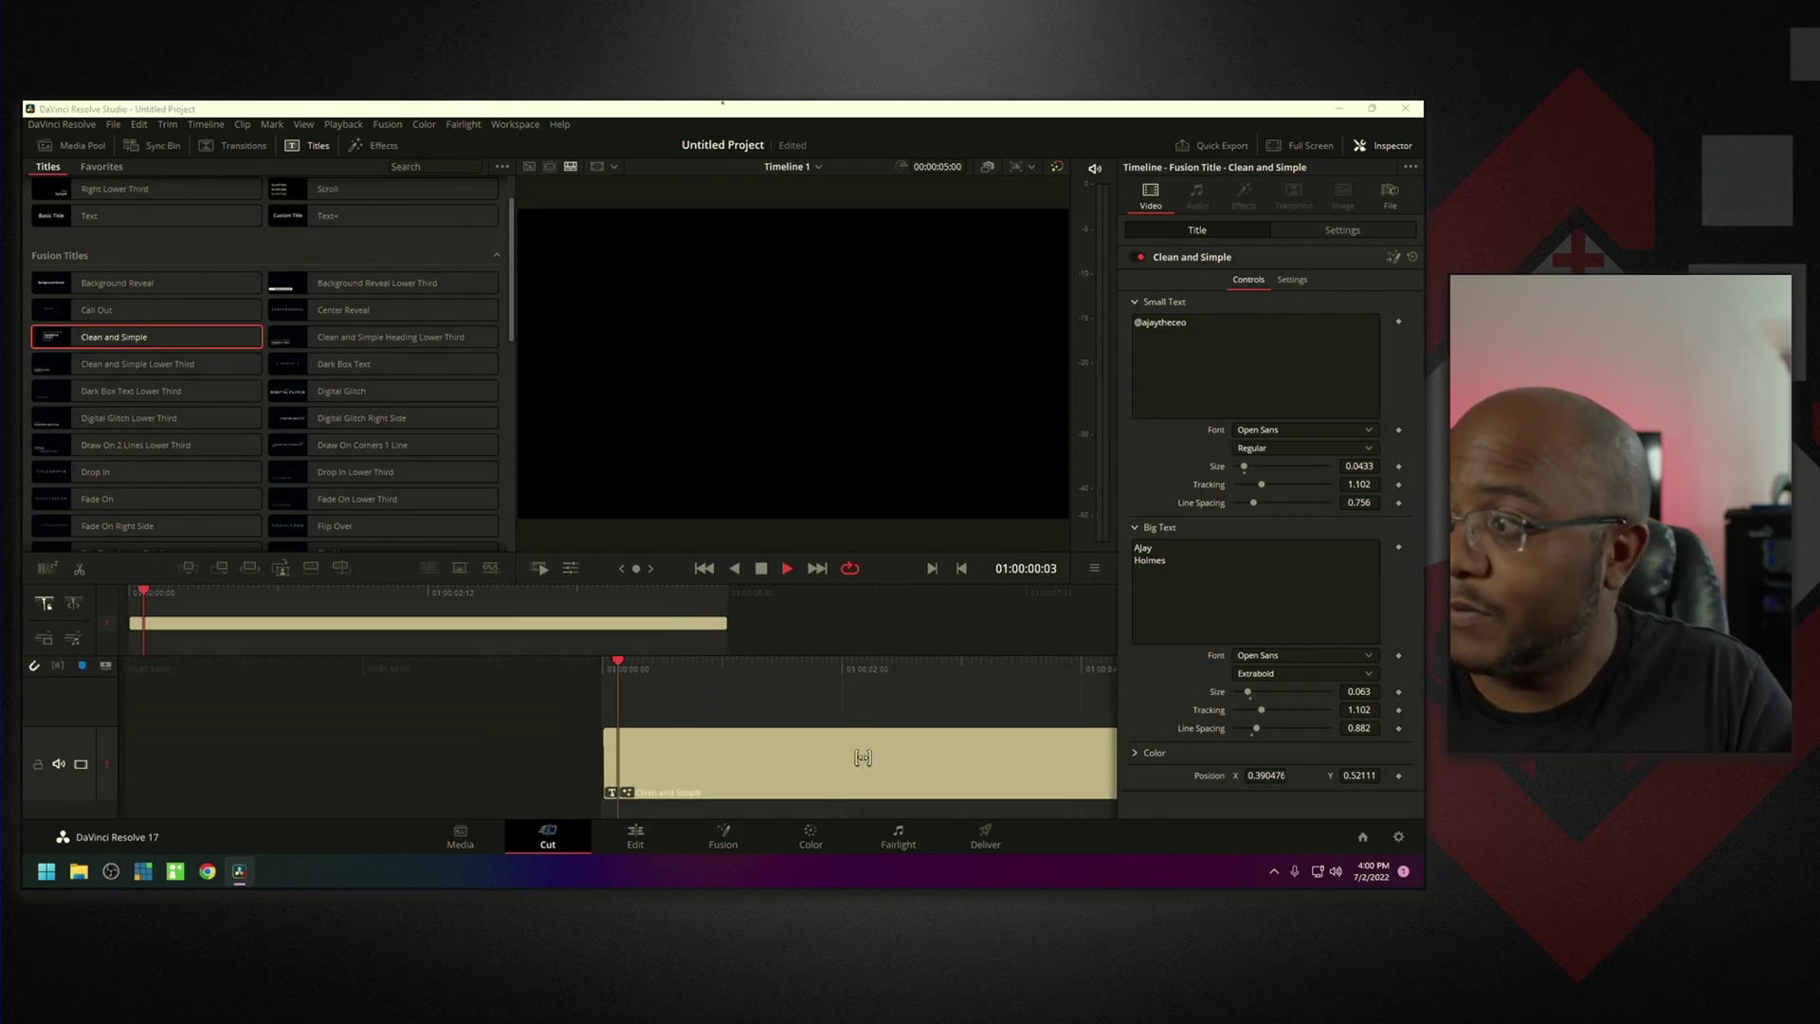
key("ctrl+f")
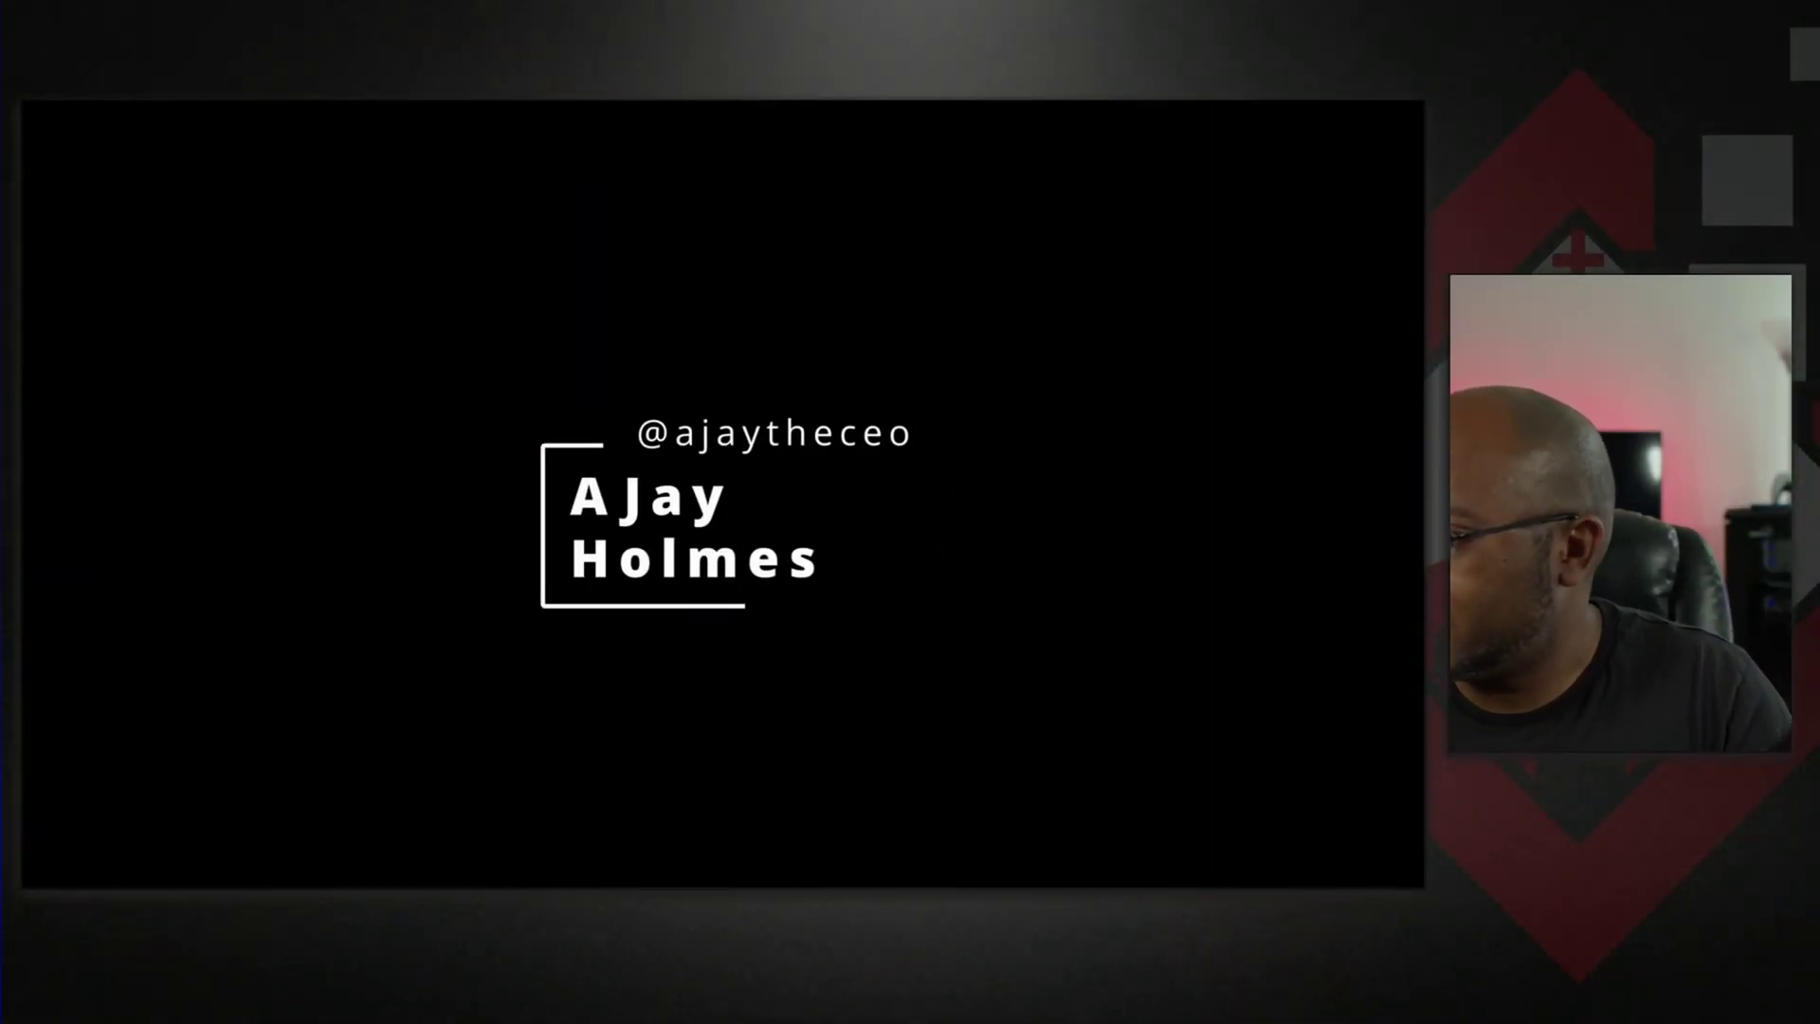
key("Escape")
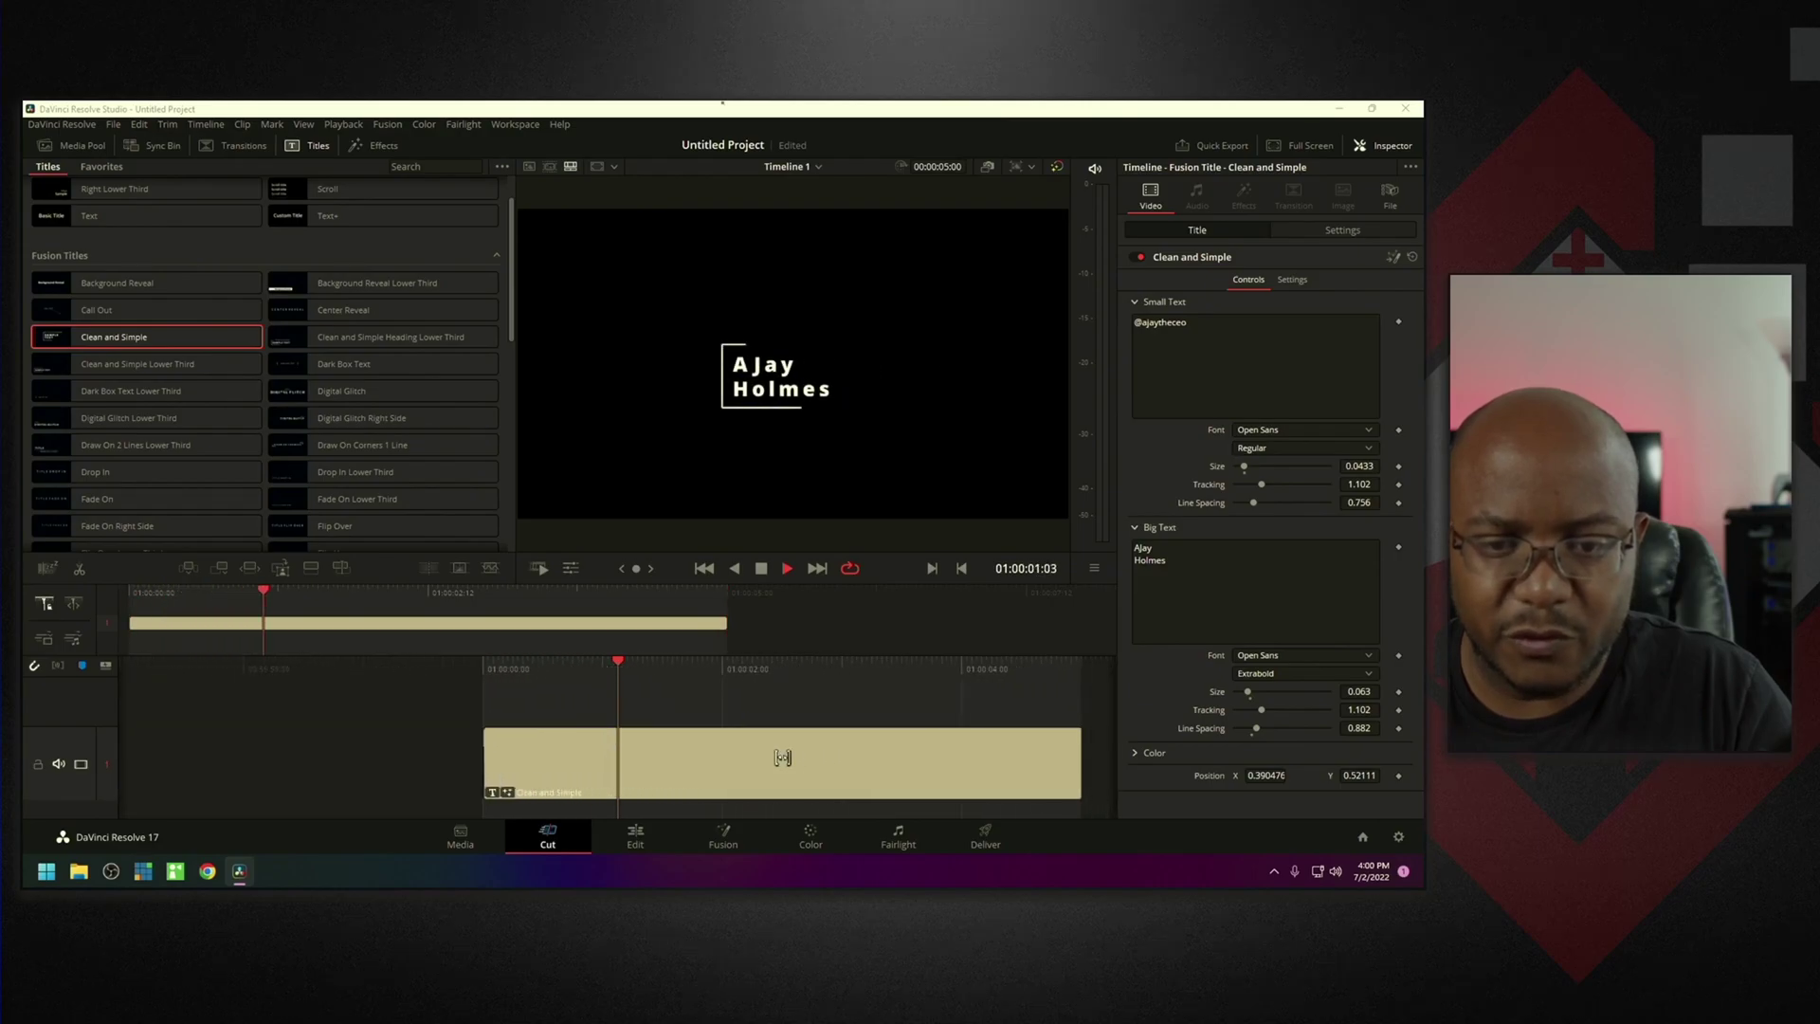
left_click(764, 571)
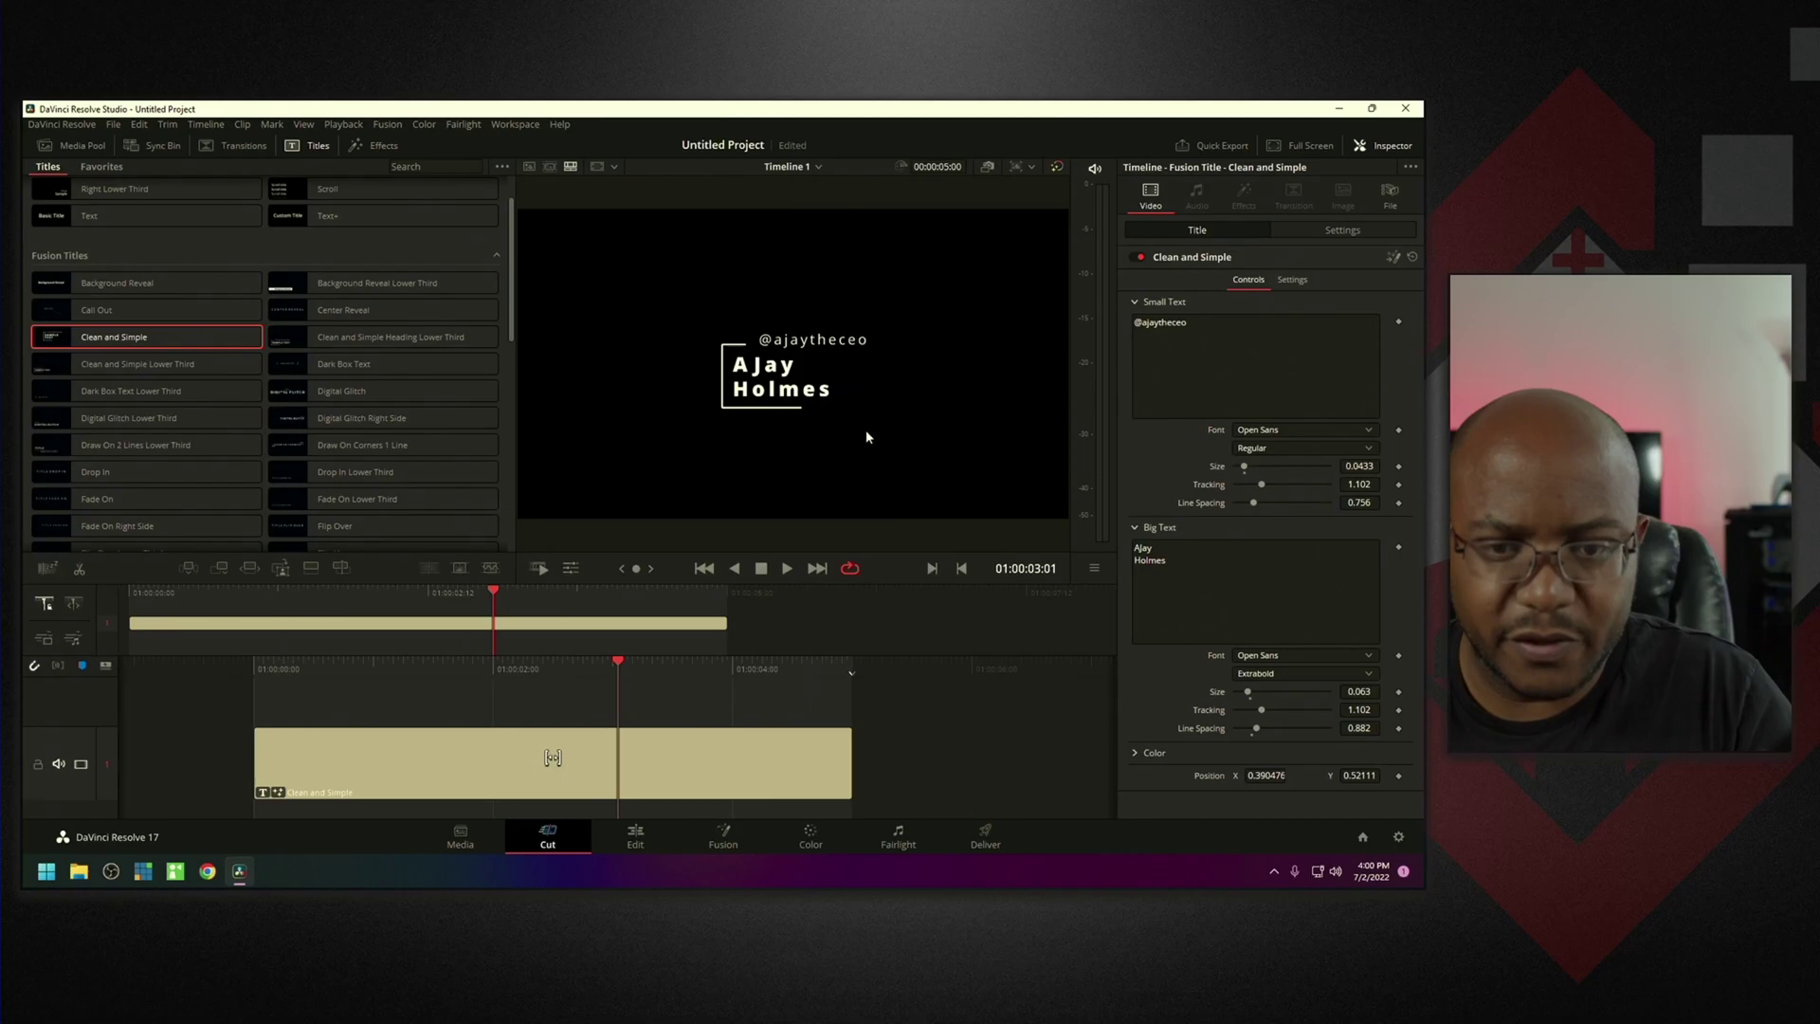
left_click(476, 749)
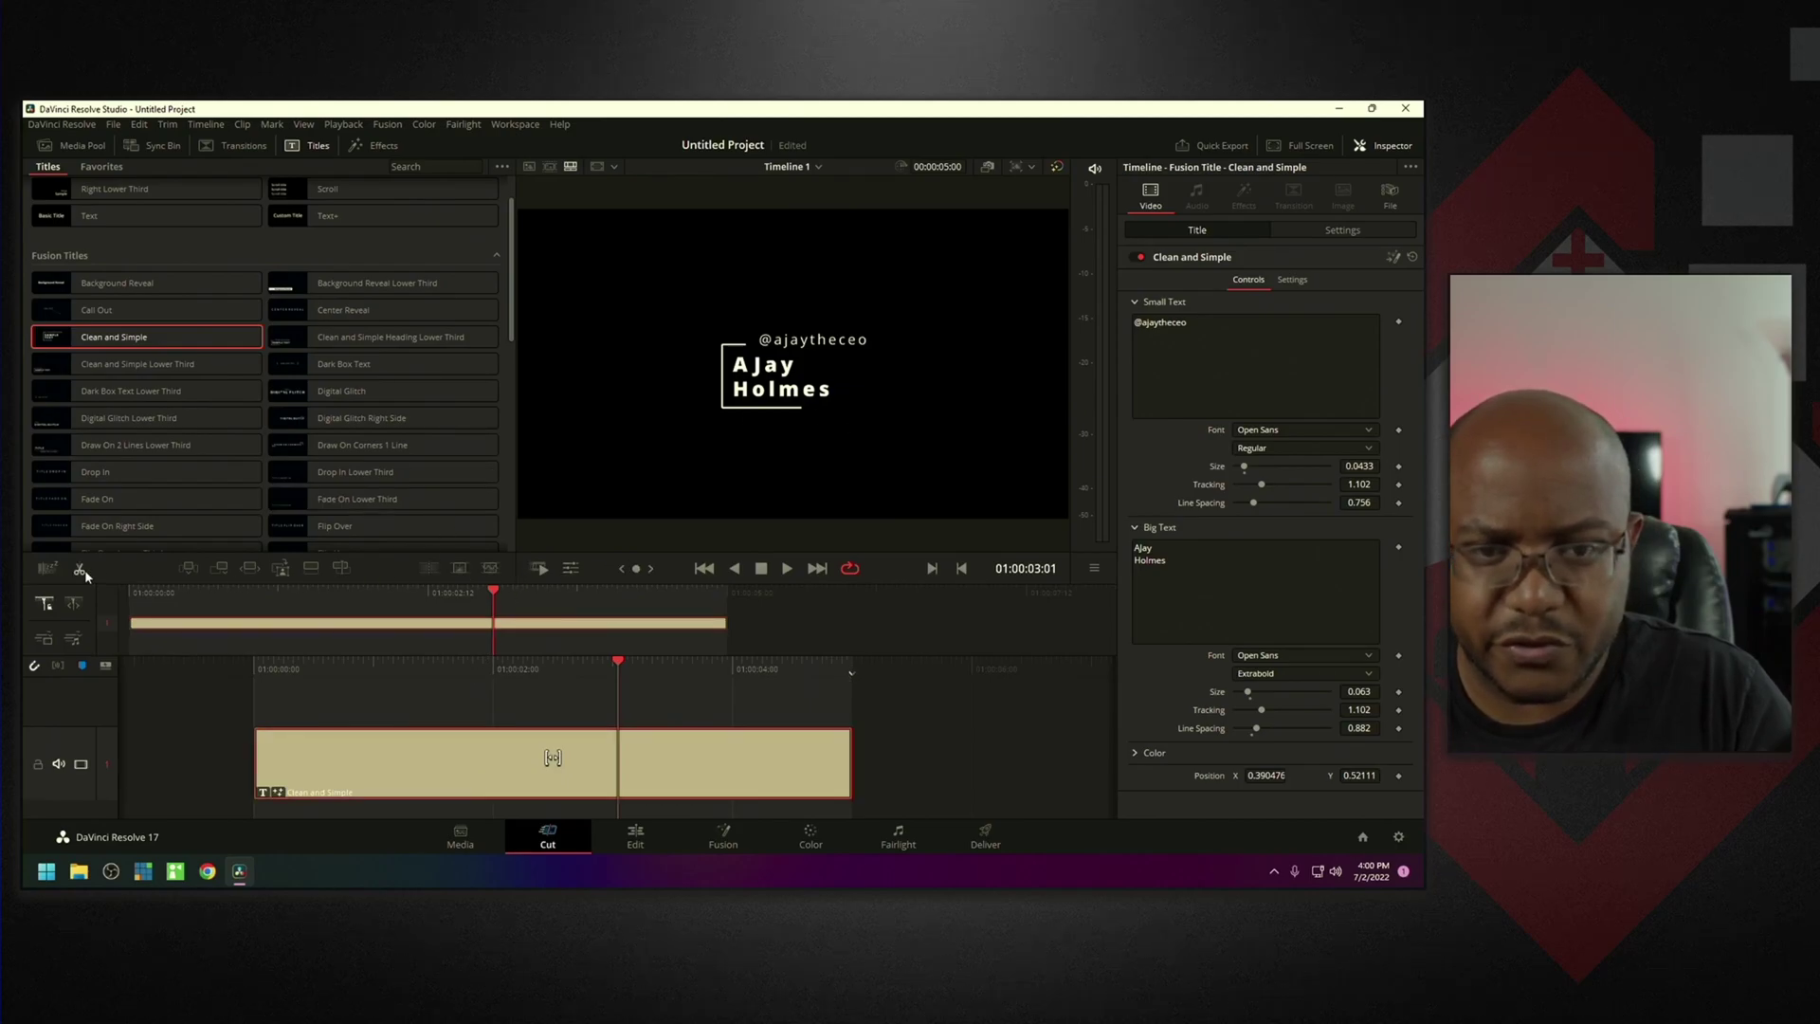
left_click(635, 837)
Fit the title clip in the timeline and enlarge the property panel and viewer.
key("shift+z")
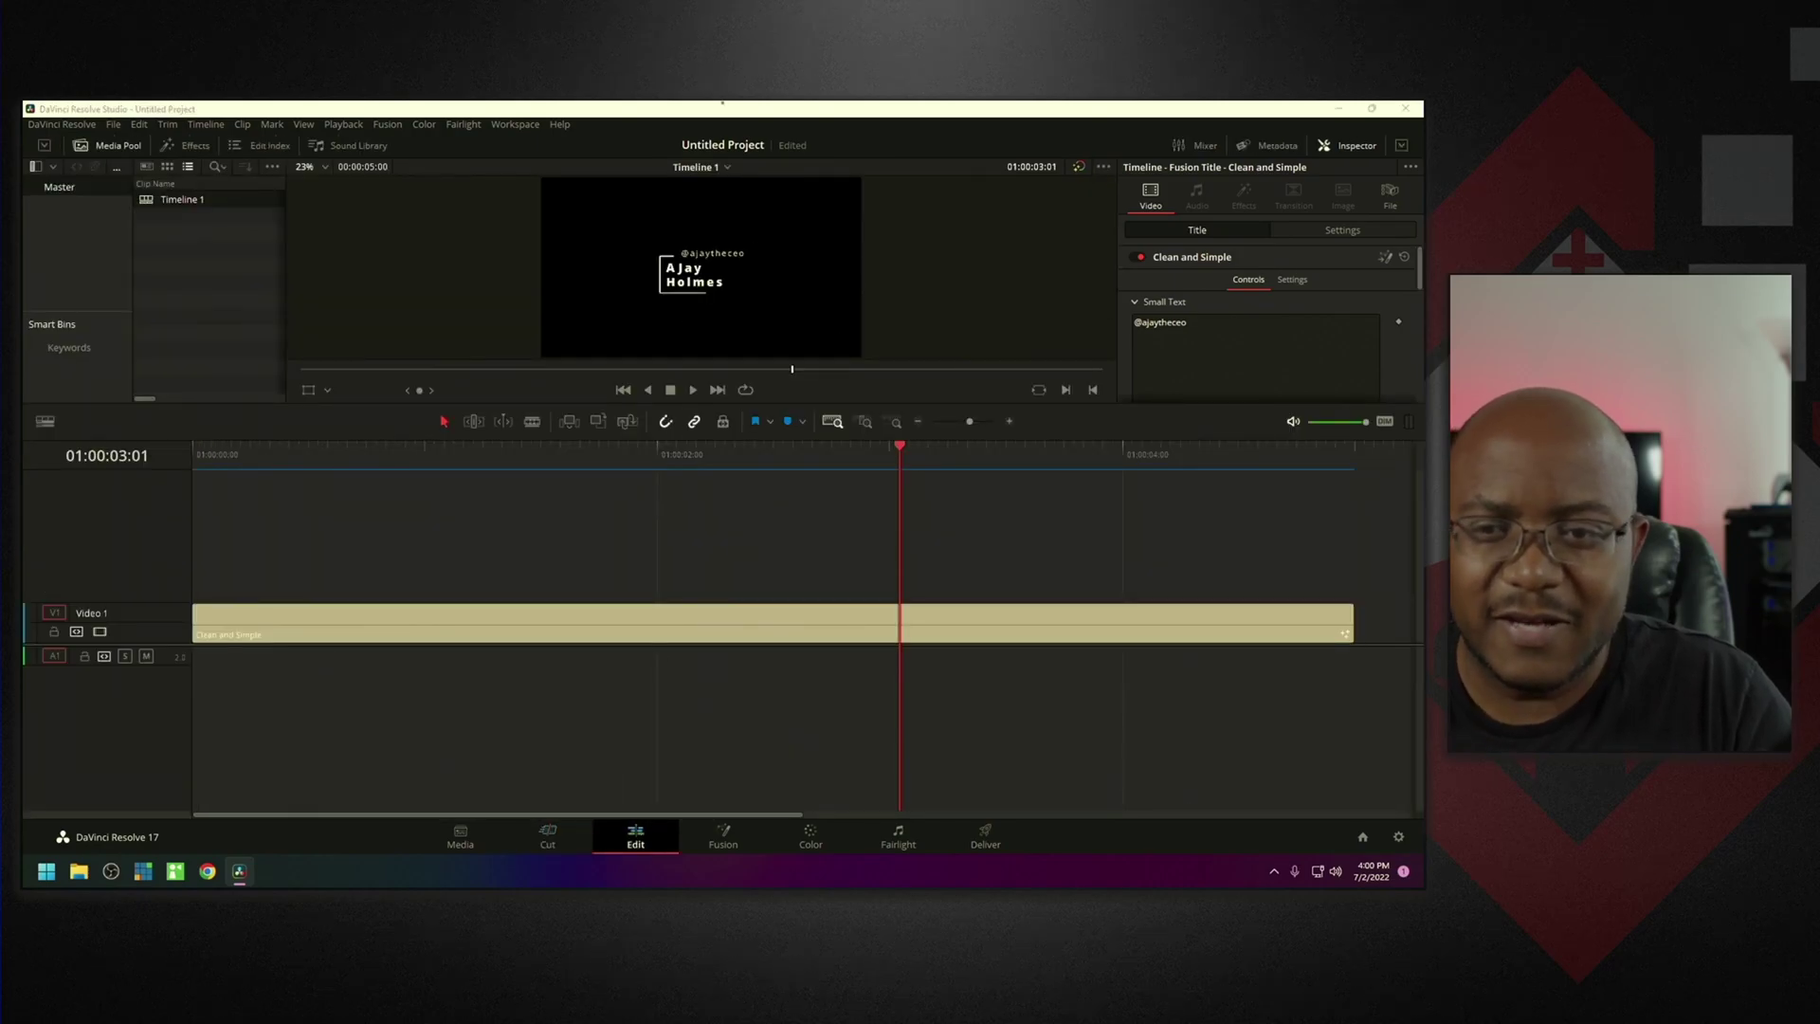
left_click(778, 625)
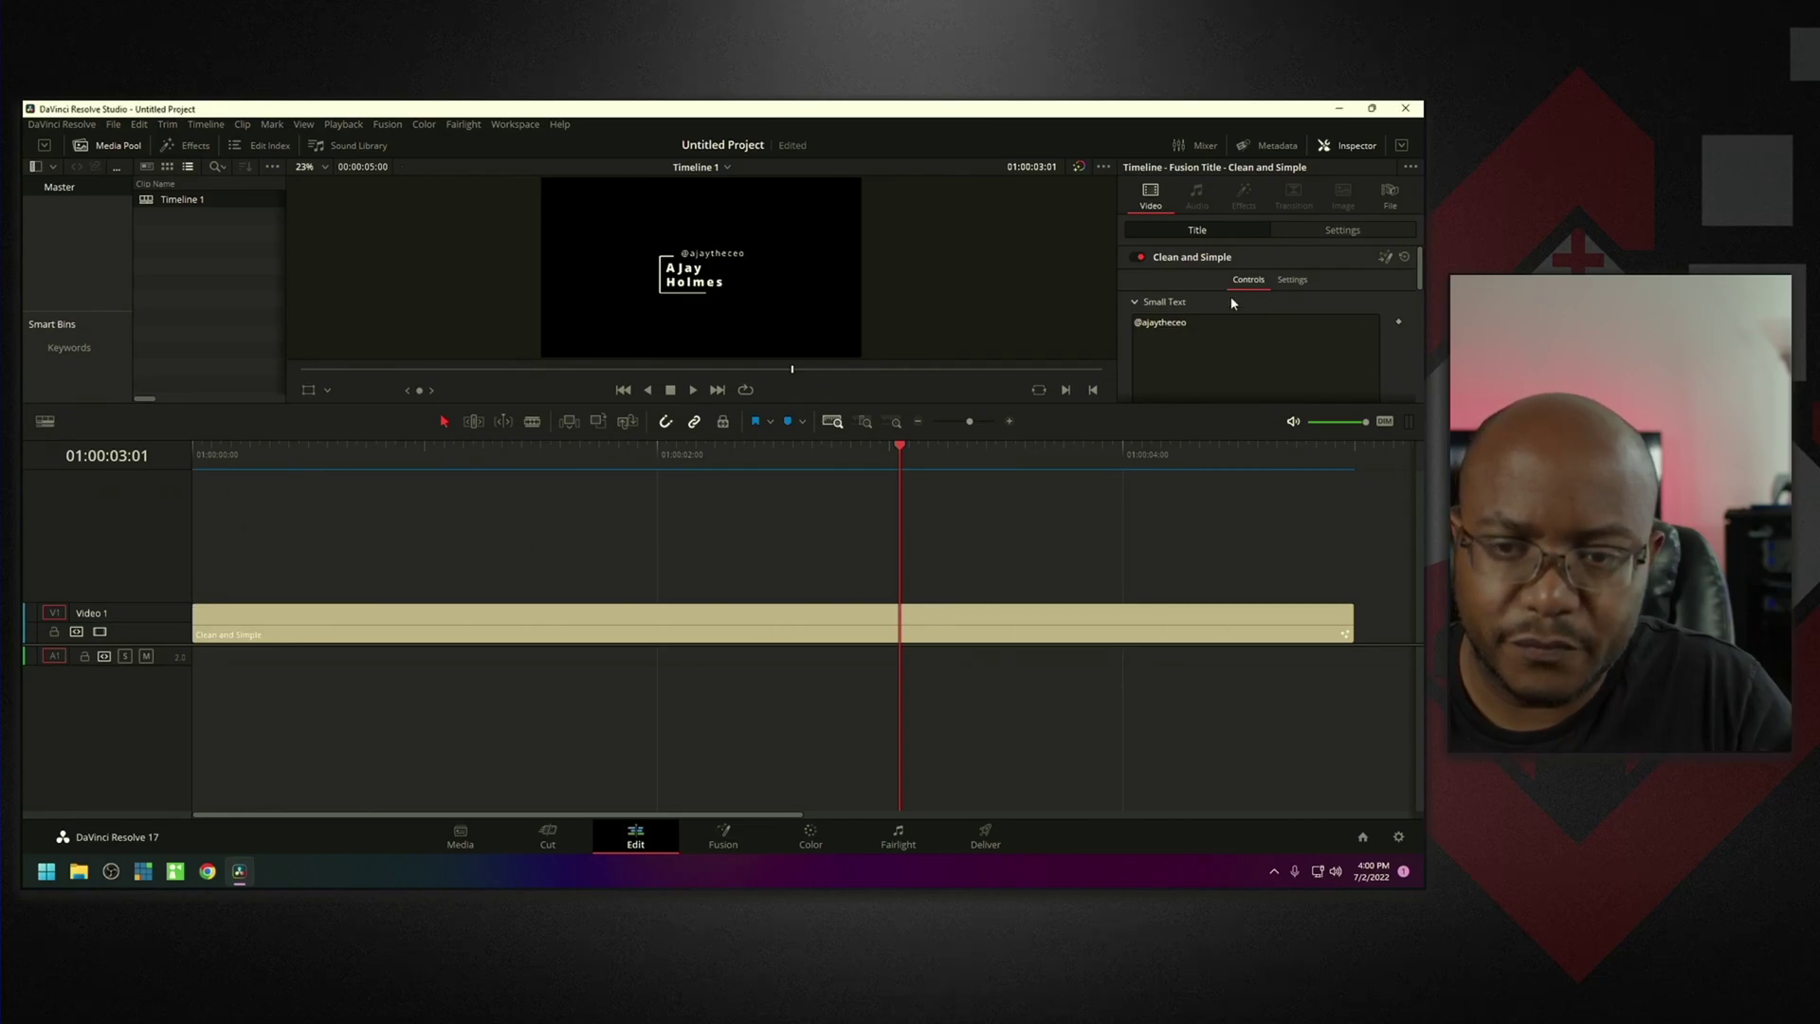
left_click(1402, 147)
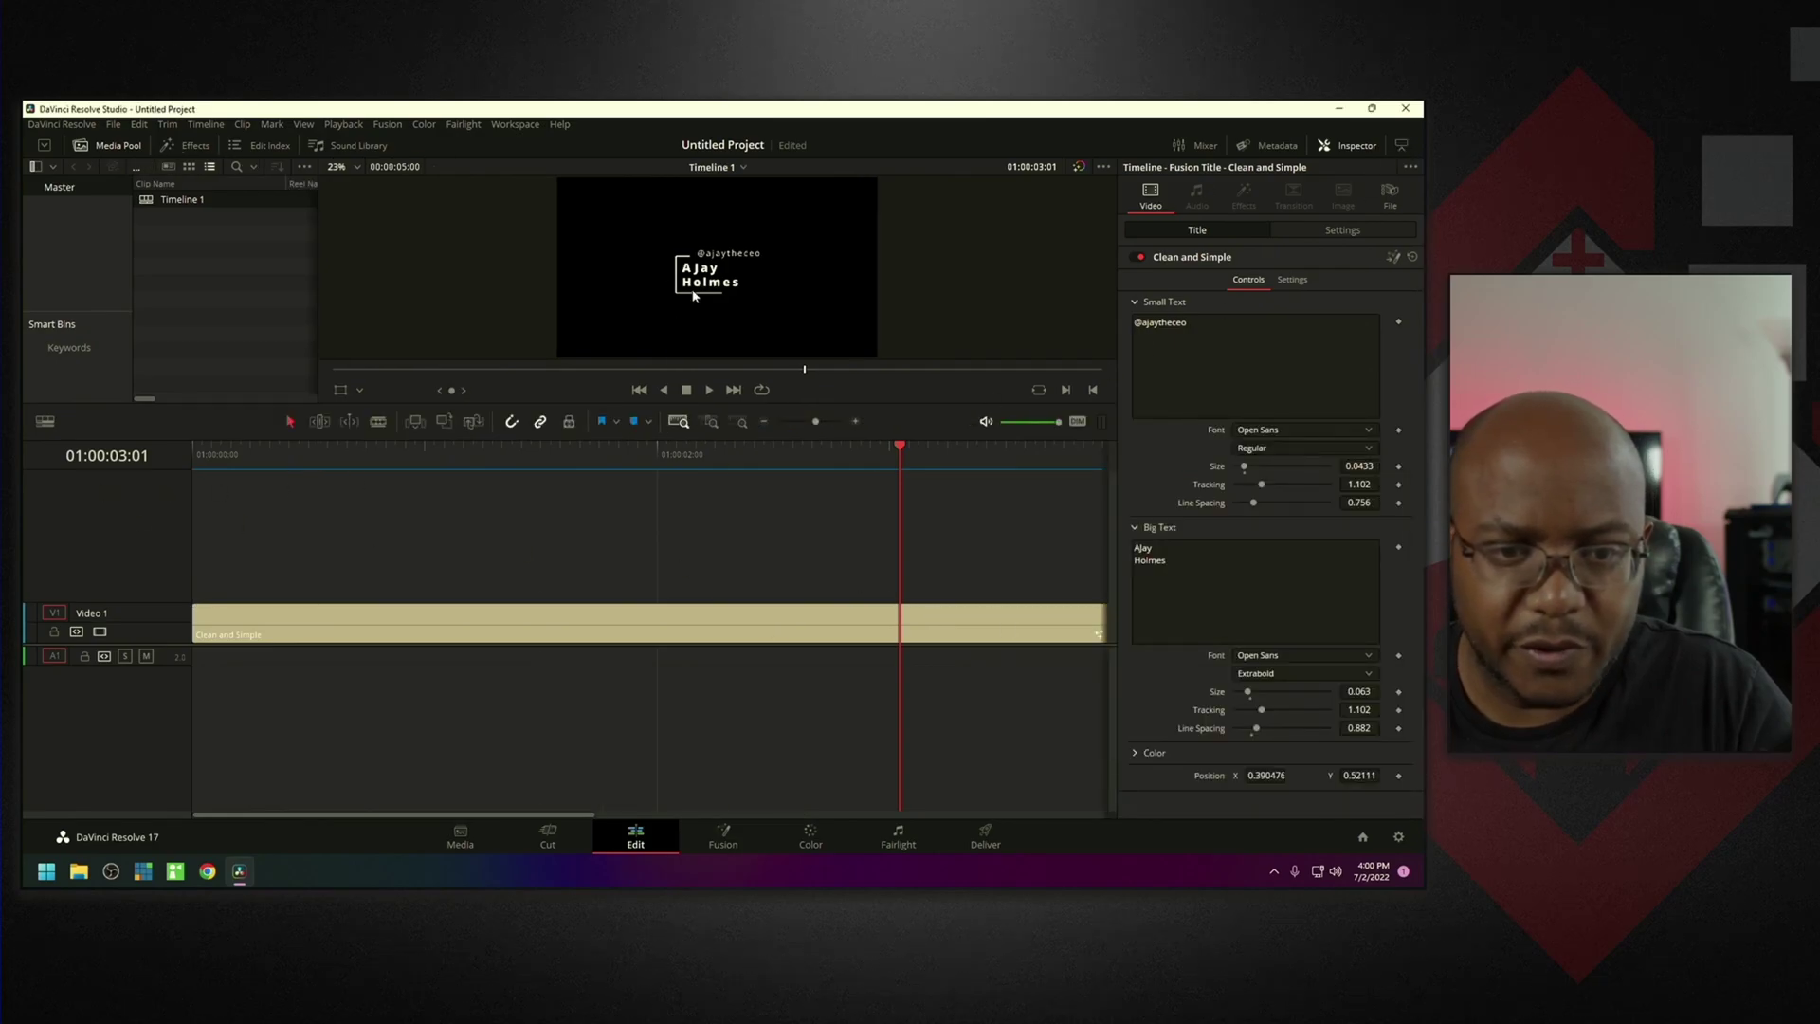
left_click_drag(681, 409, 694, 645)
Drag the title to the lower-left with the Transform overlay and play it full screen.
left_click(340, 559)
mouse_move(713, 396)
left_mouse_down()
mouse_move(569, 422)
mouse_move(536, 463)
mouse_move(545, 482)
mouse_move(517, 485)
left_mouse_up()
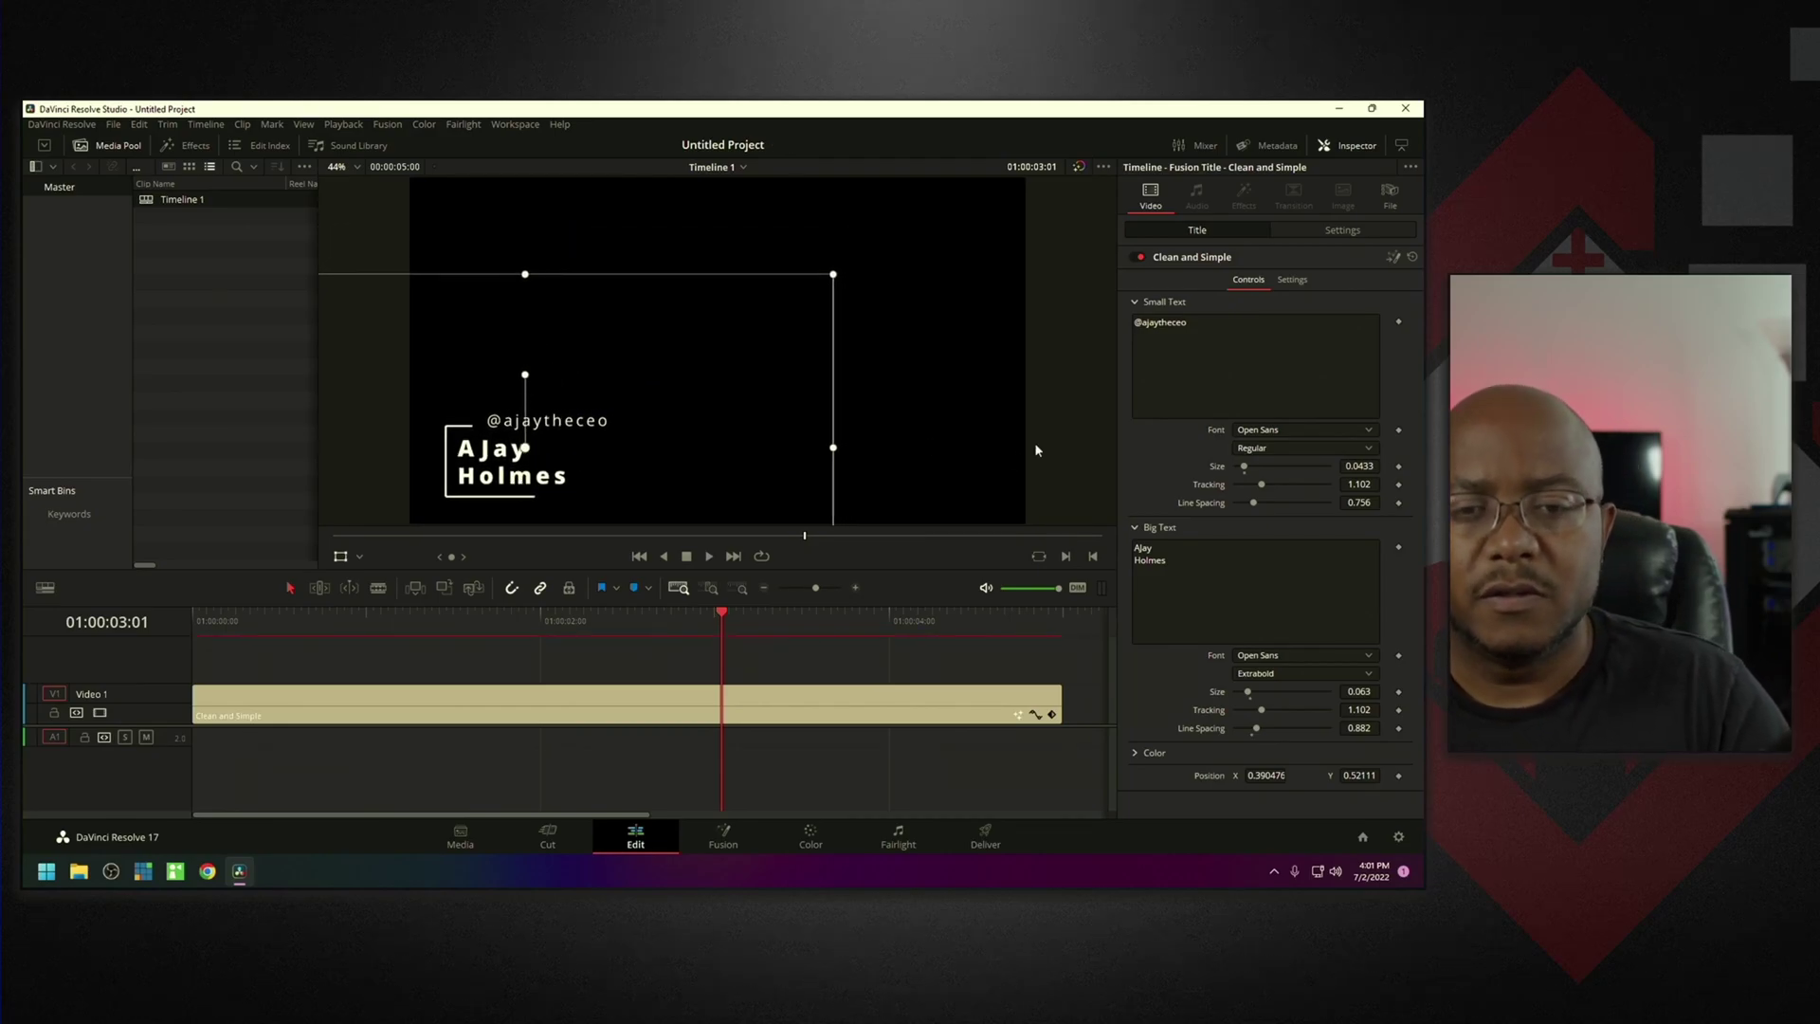
left_click(710, 558)
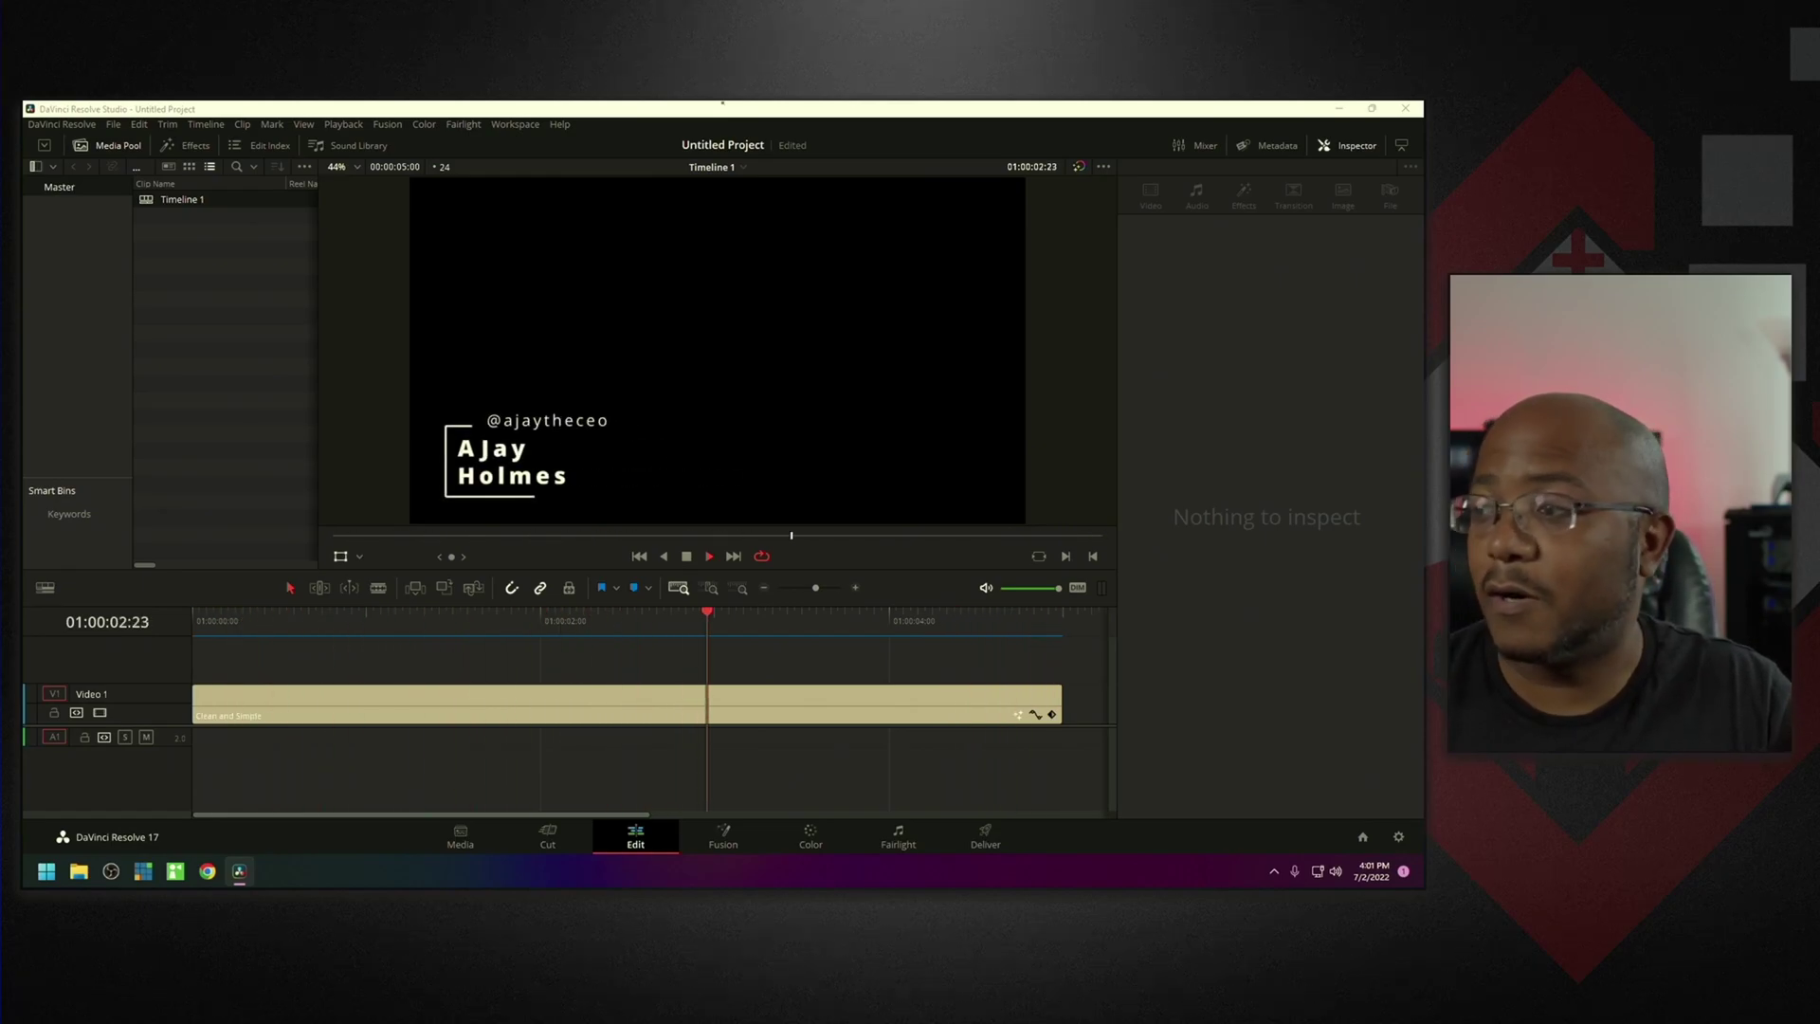
key("p")
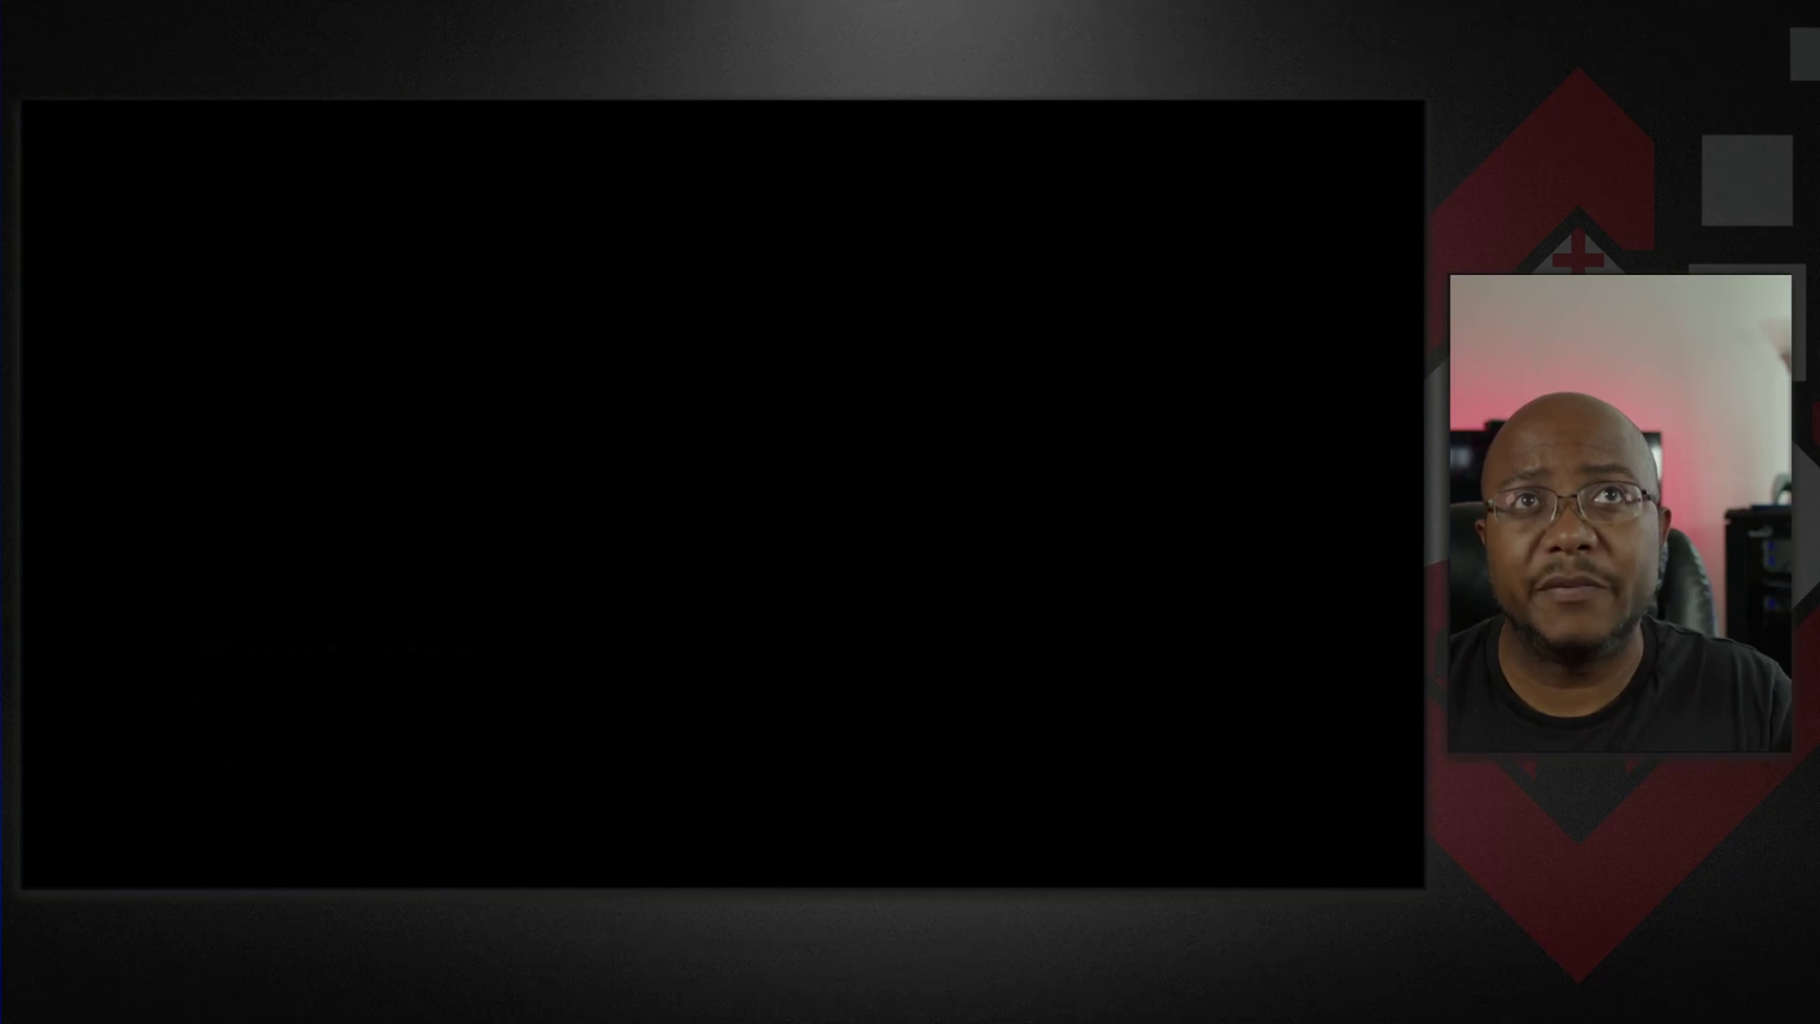
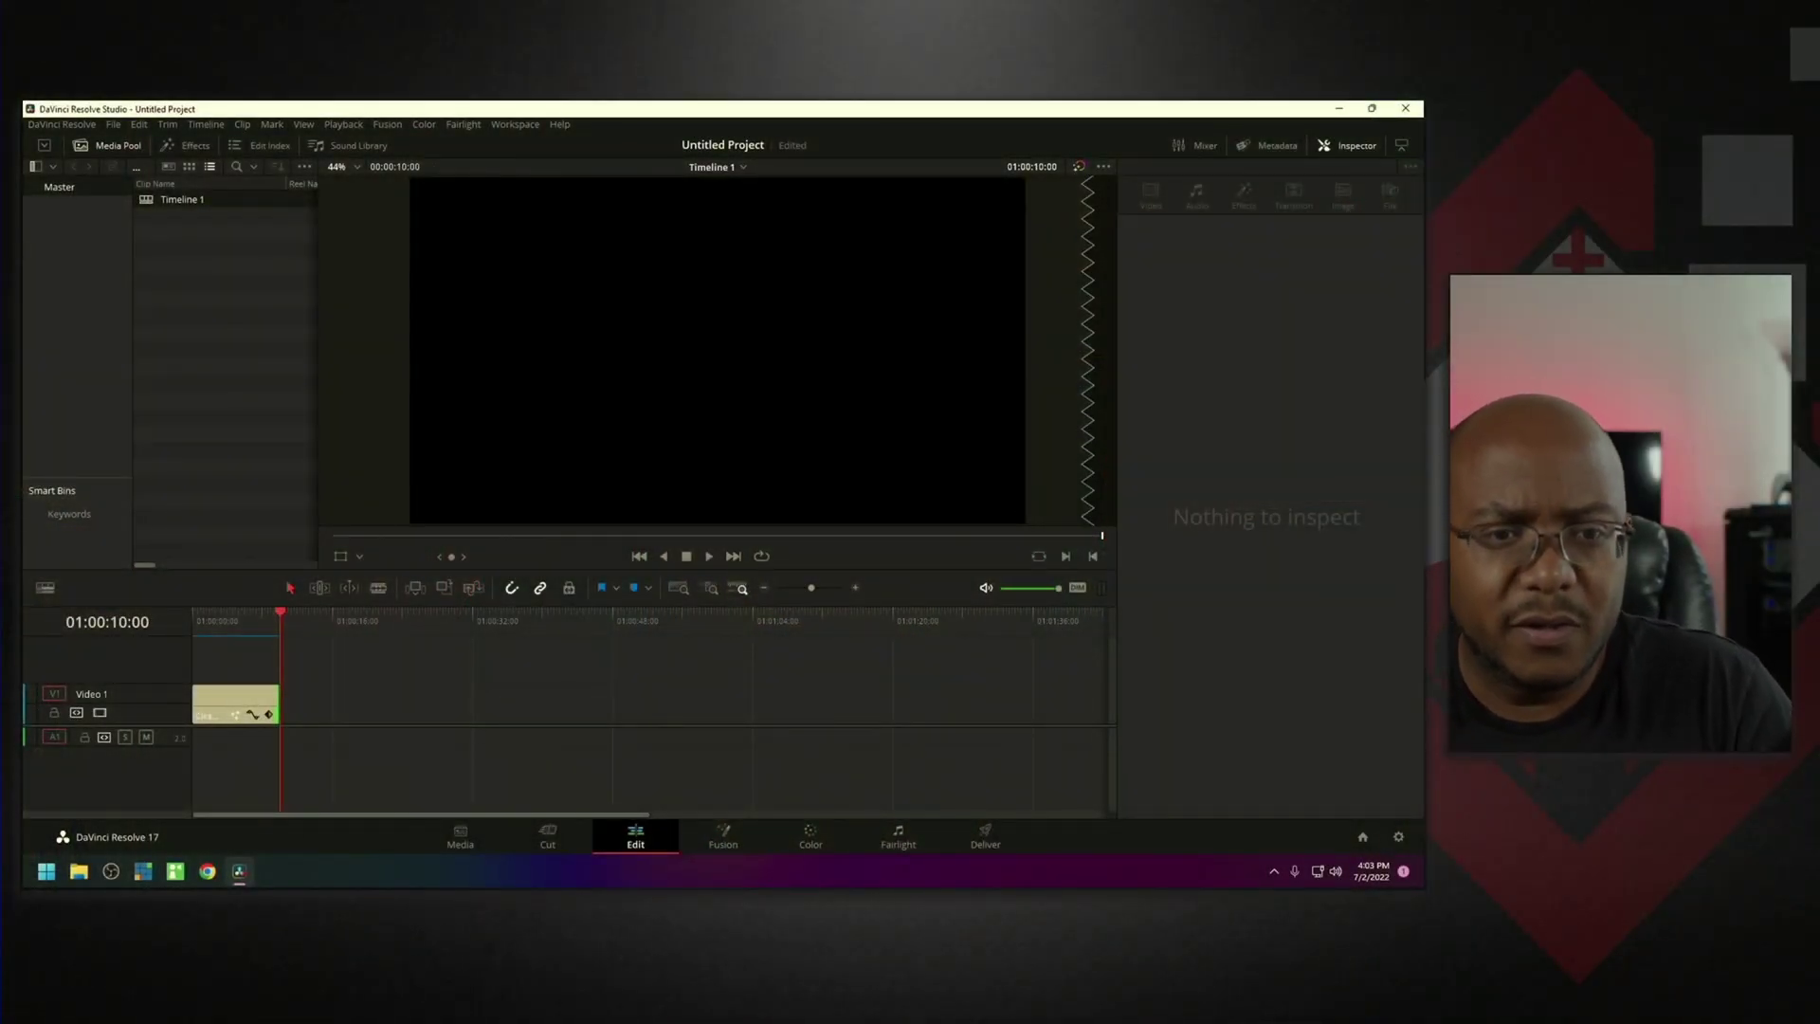
On the Cut page, select the Horizontal Line Reveal title and create Timeline 2.
left_click(549, 843)
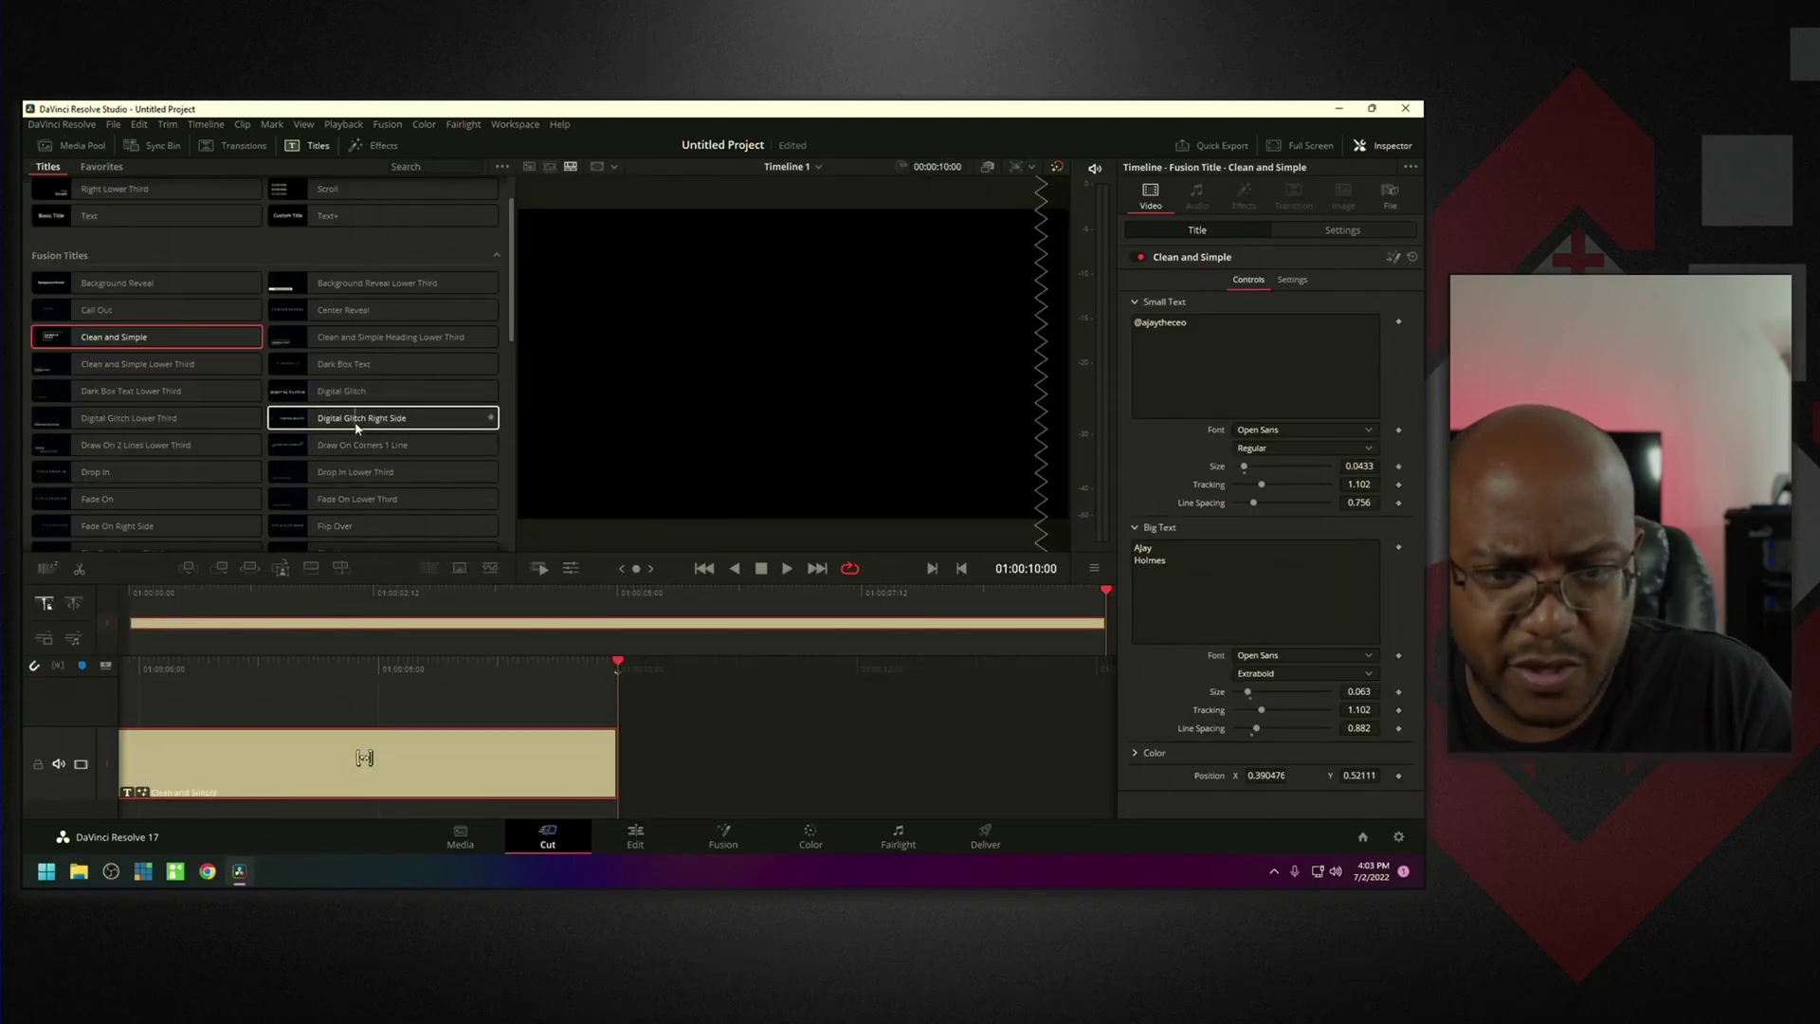
scroll(340, 424, "down", 2)
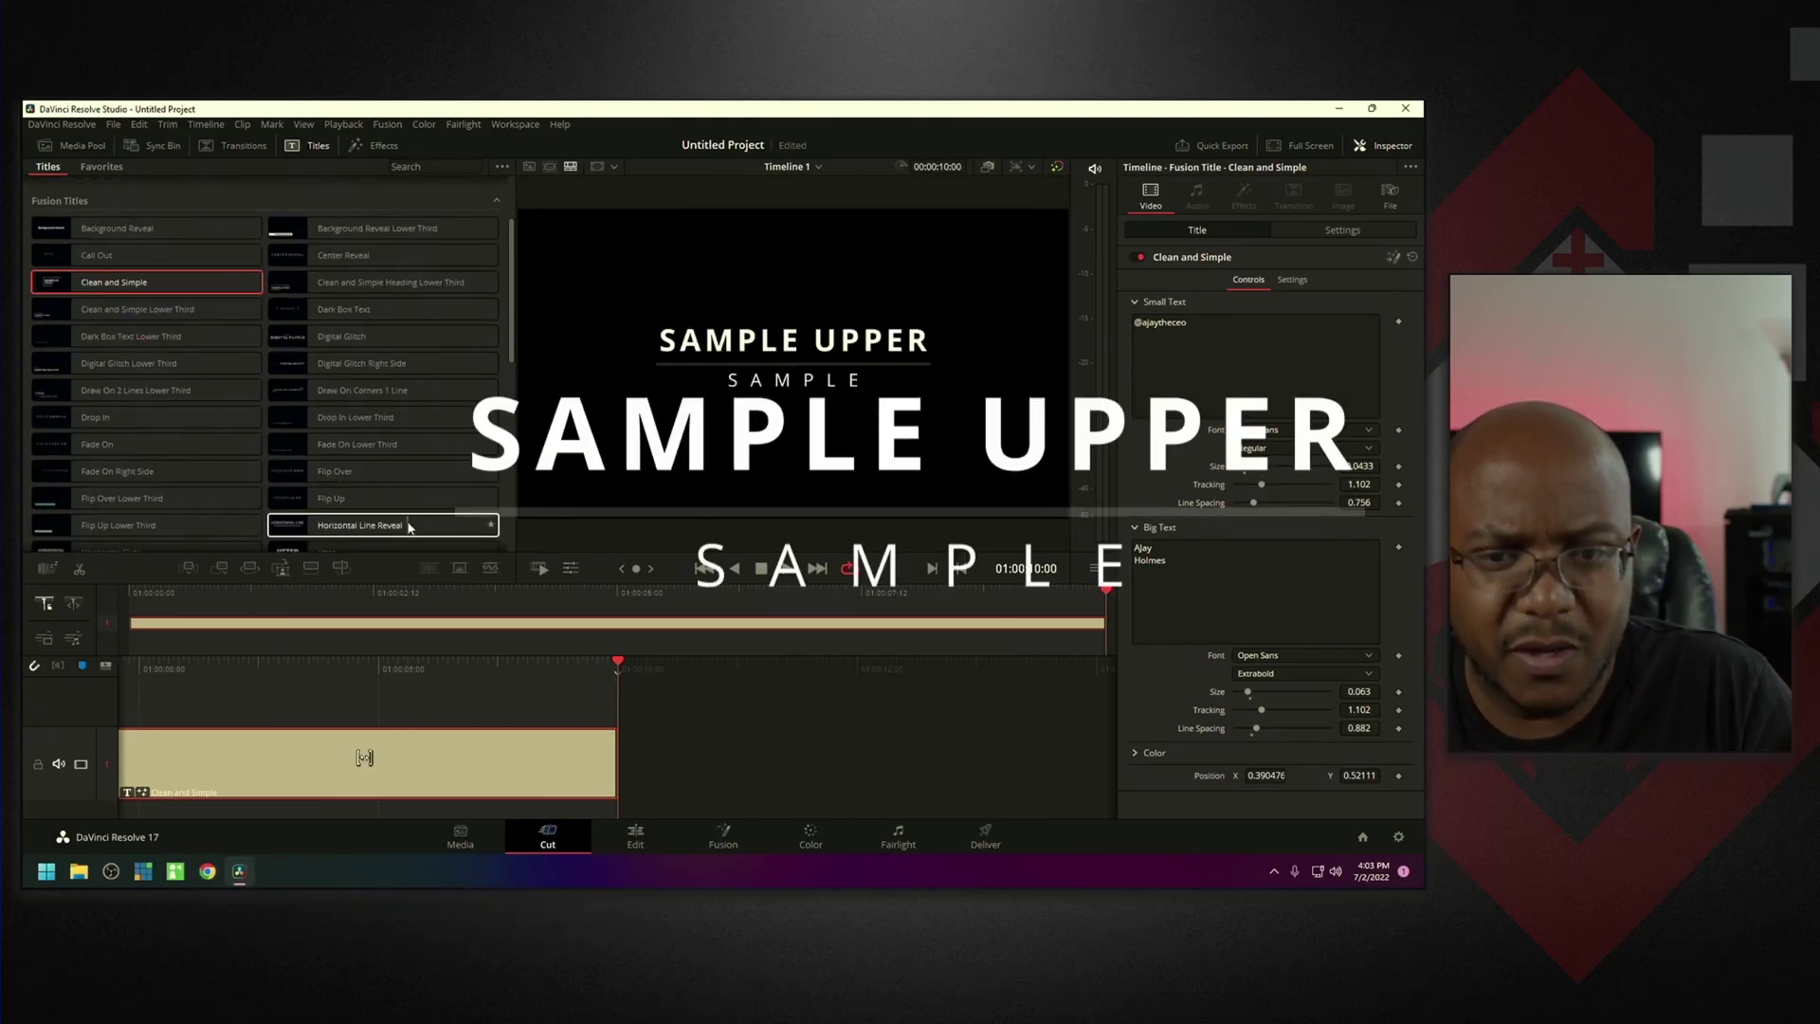
left_click(377, 530)
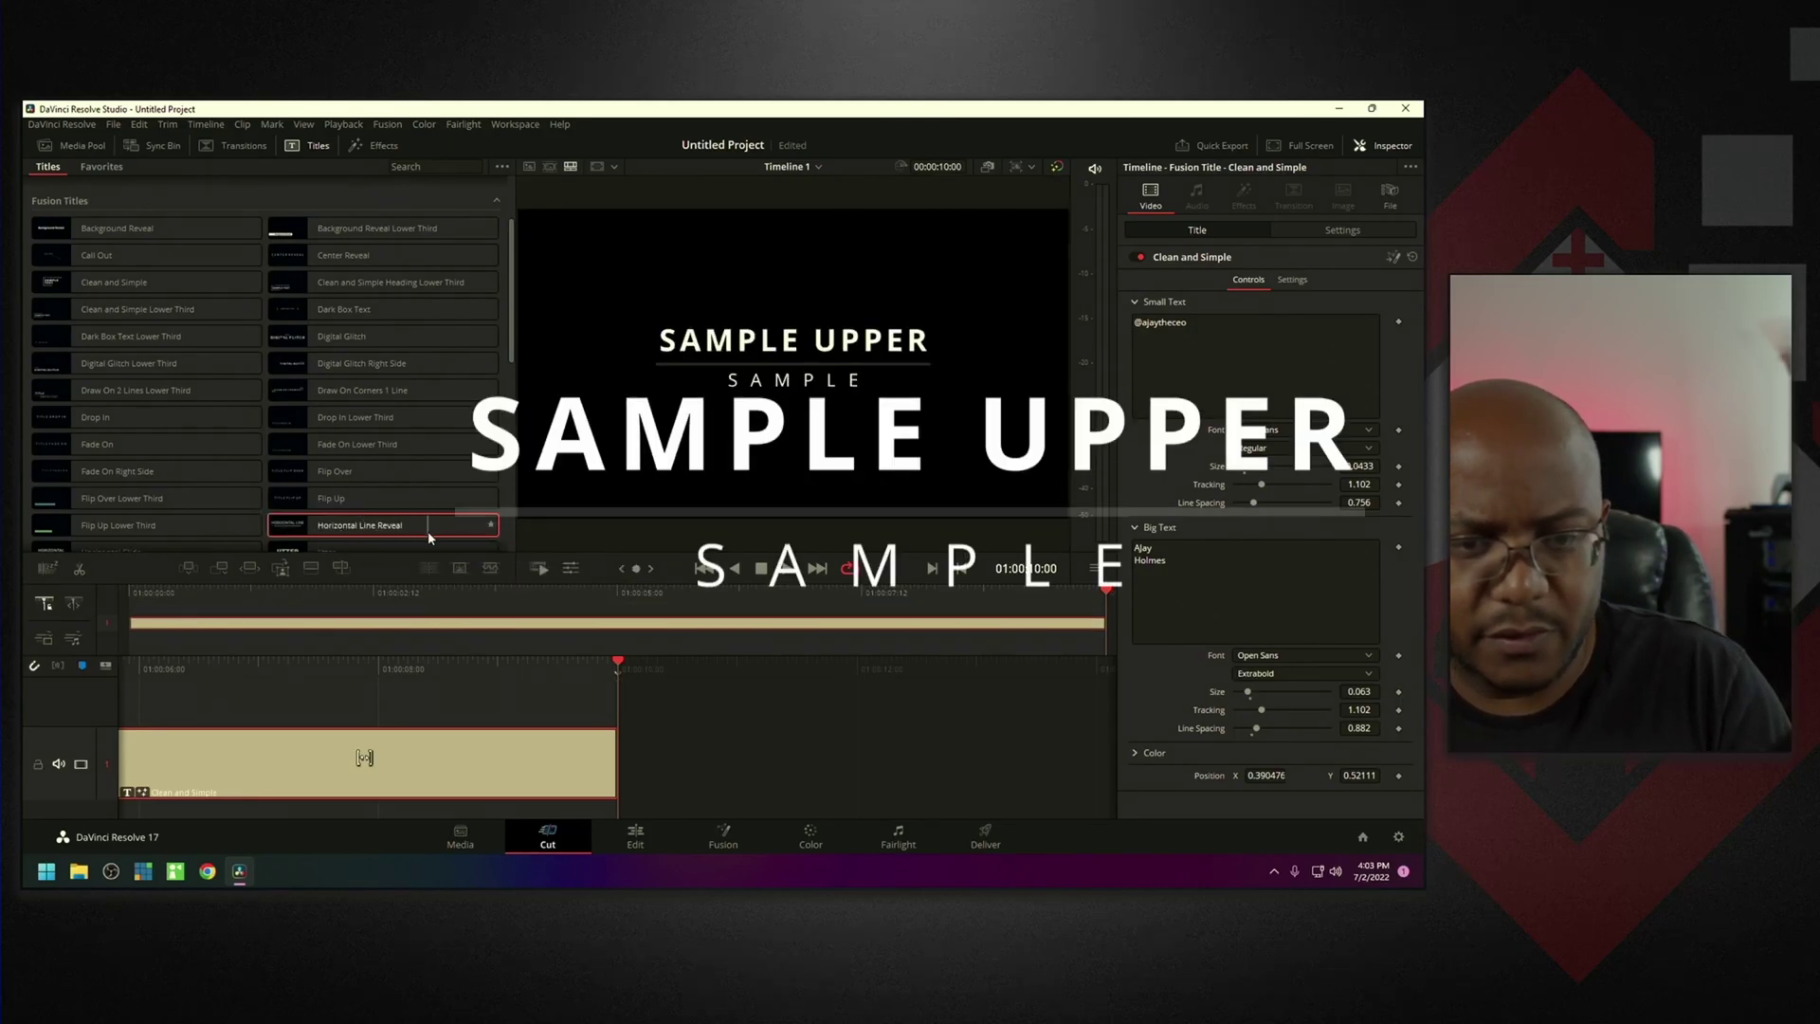
key("ctrl+n")
left_click(854, 562)
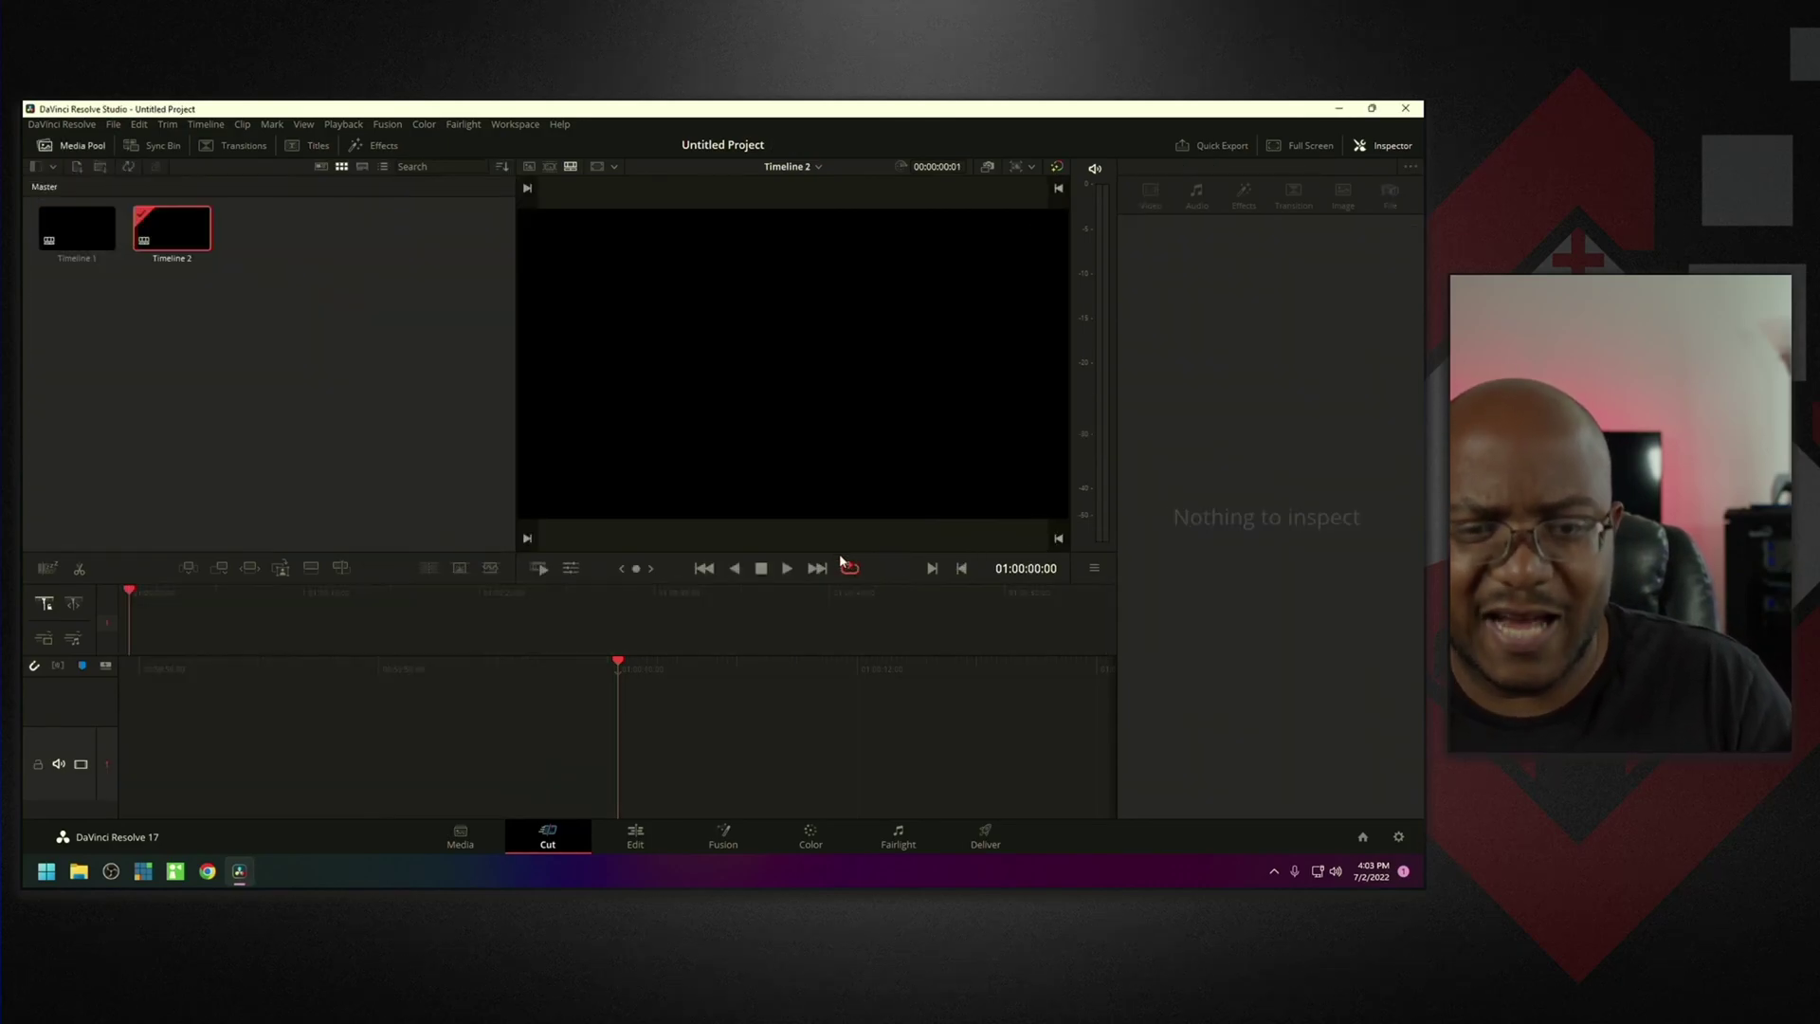
Place the Horizontal Line Reveal title on Timeline 2 and switch to the Edit page.
left_click(323, 153)
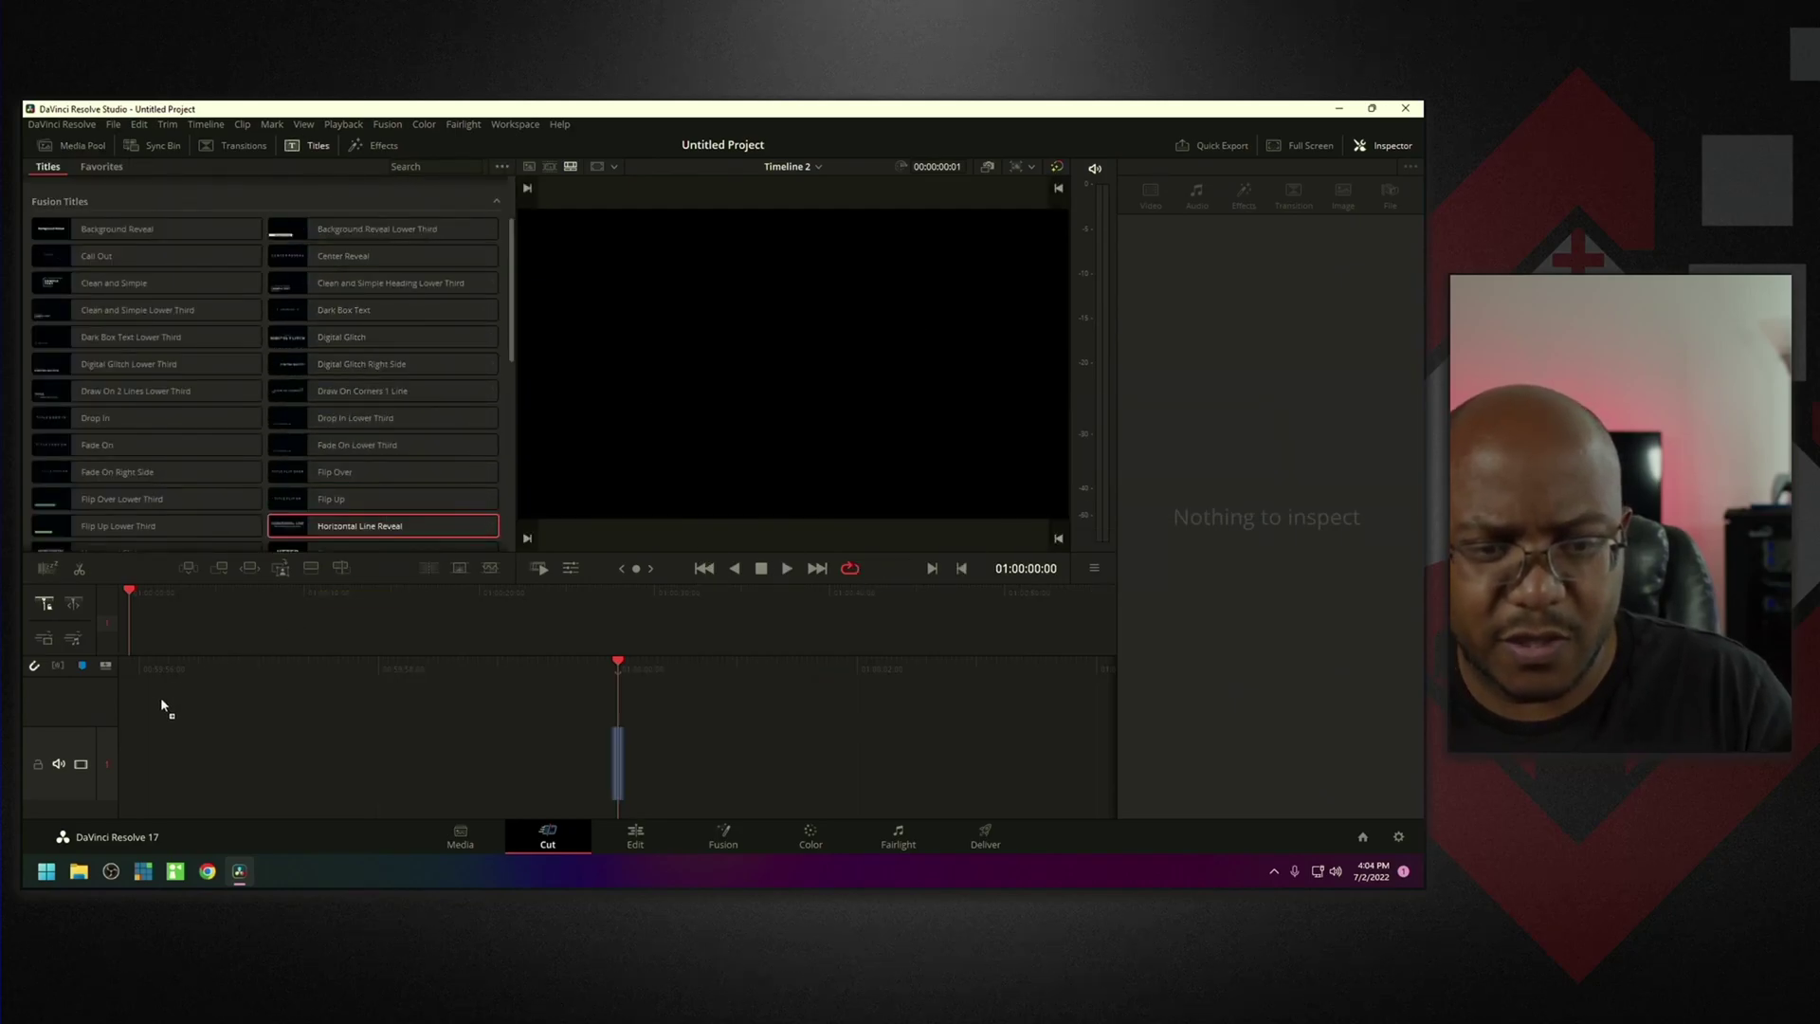
left_click_drag(161, 706, 135, 746)
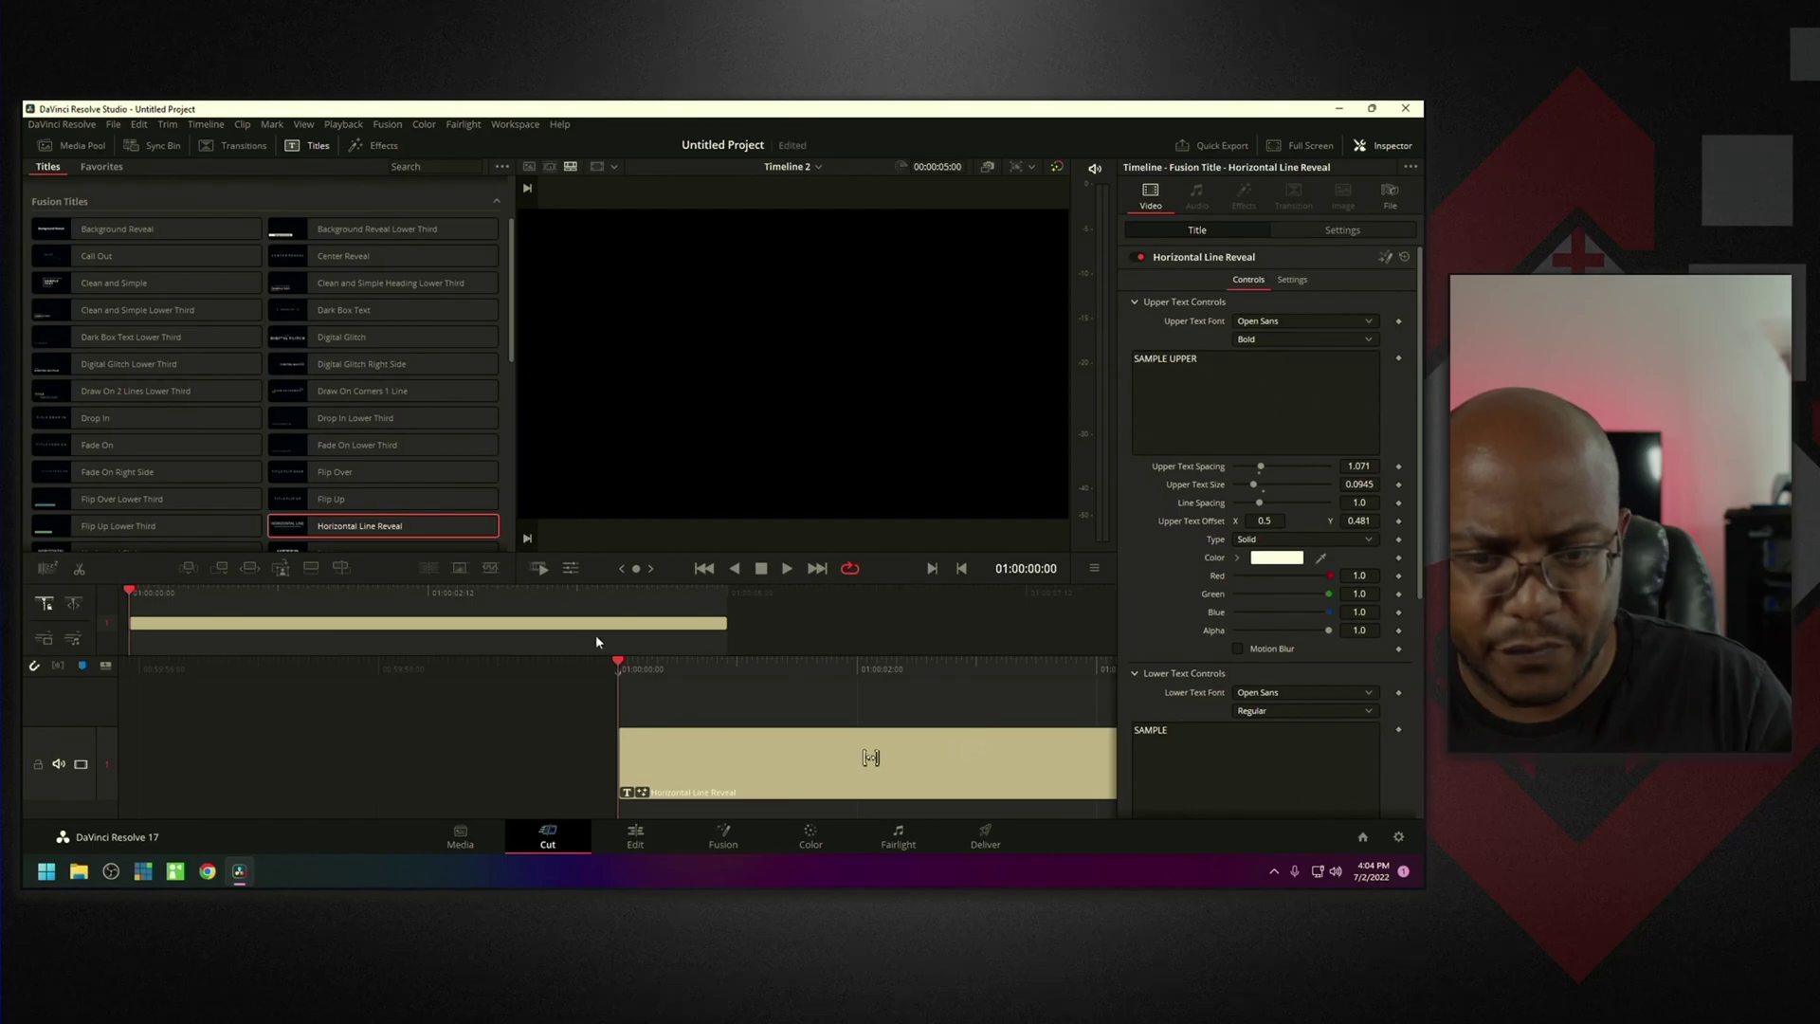
left_click(658, 831)
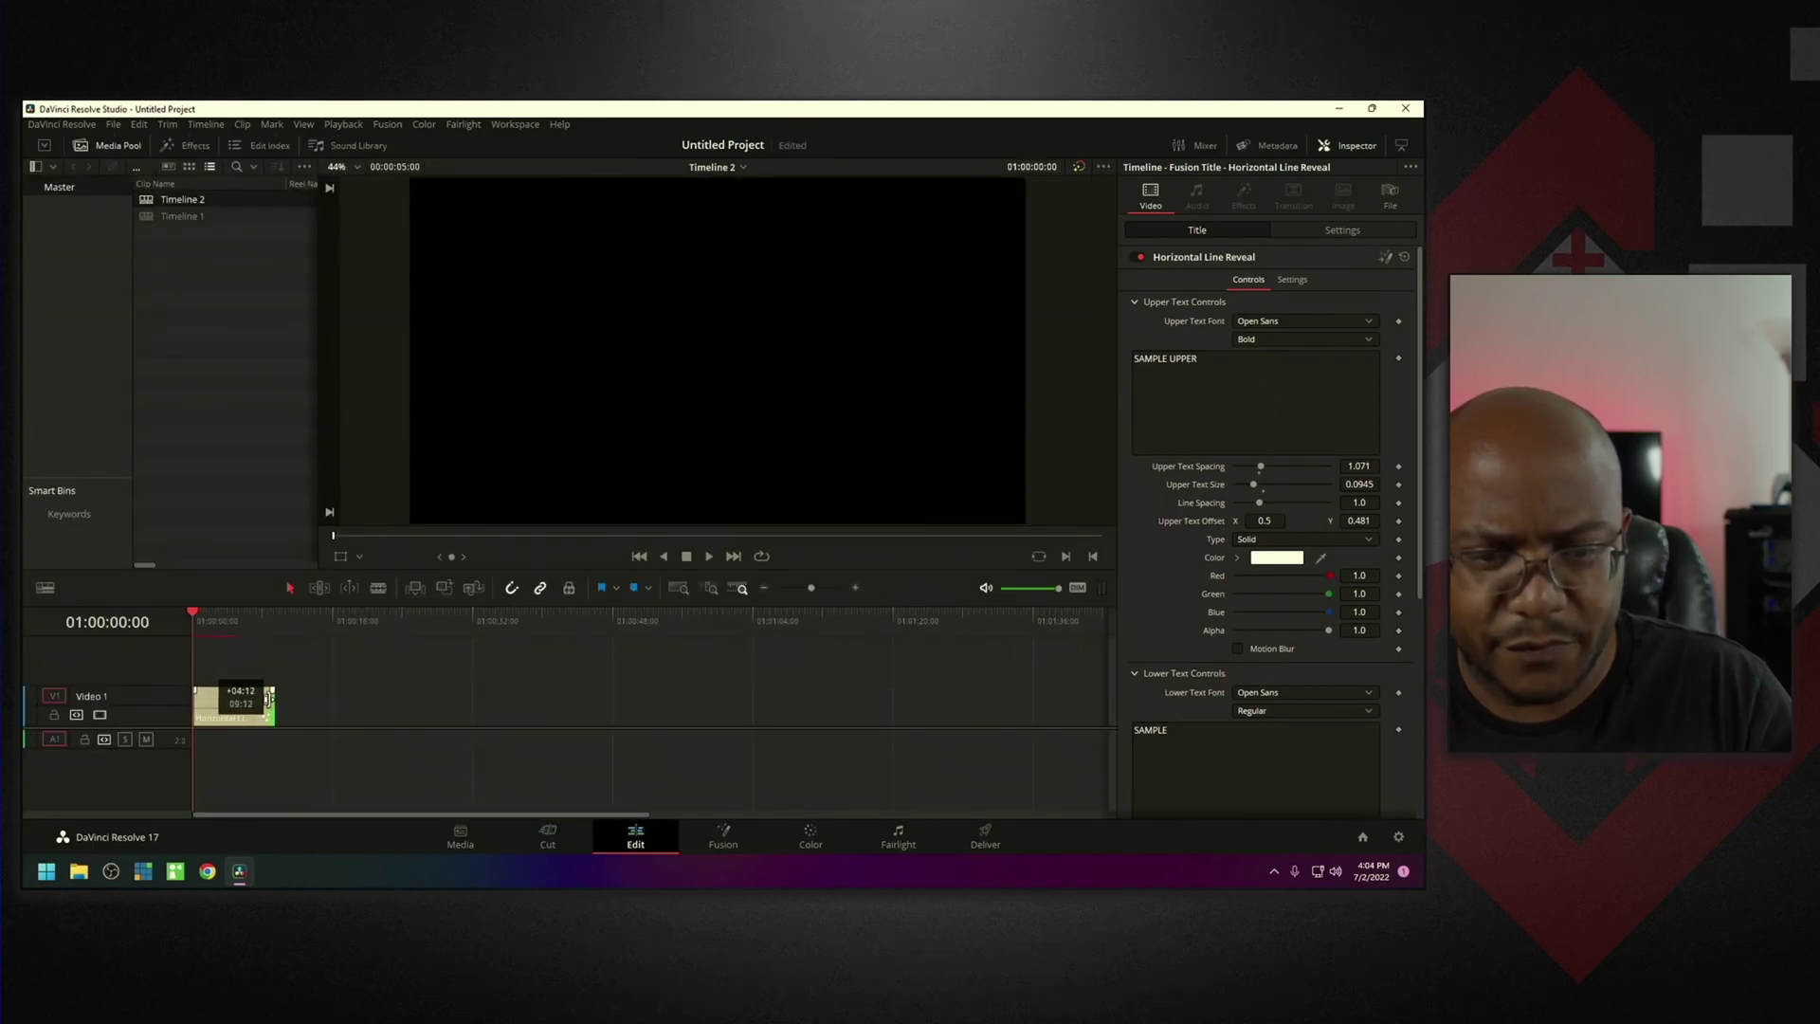
Trim the title clip out to 10:00, zoom to full extent, and scrub through its animation.
left_click_drag(268, 700, 277, 699)
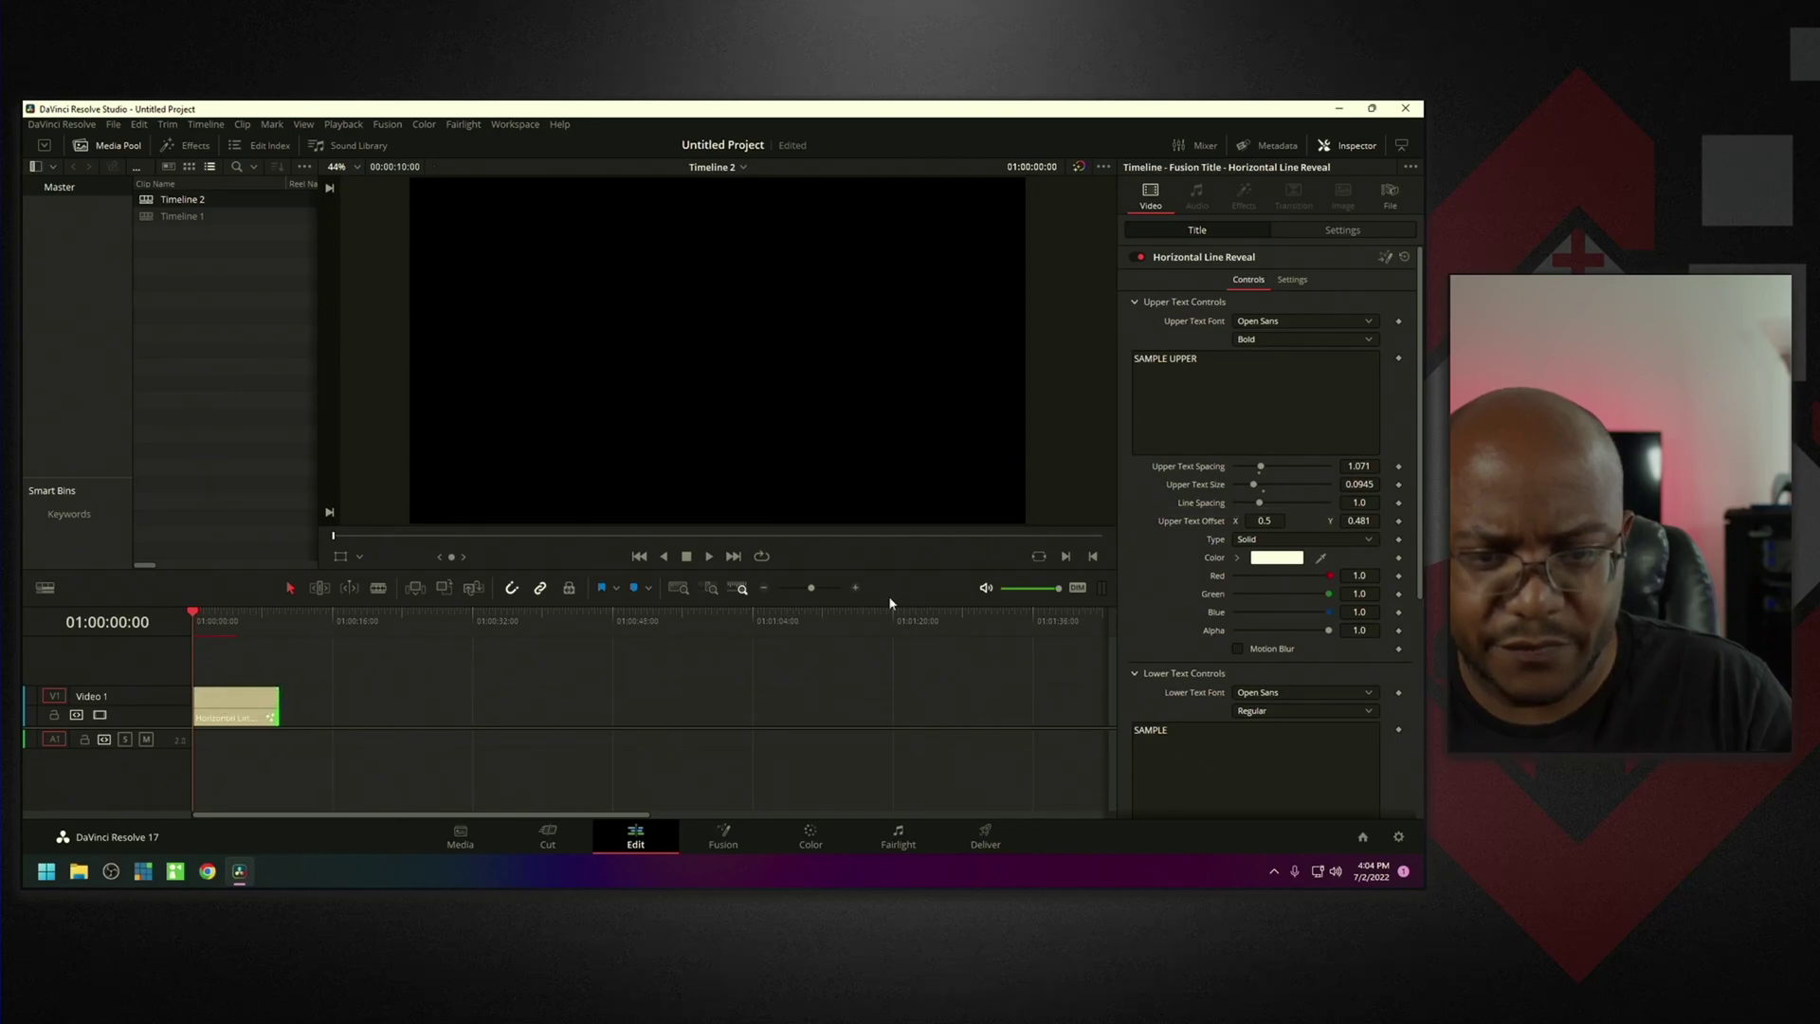
left_click(678, 588)
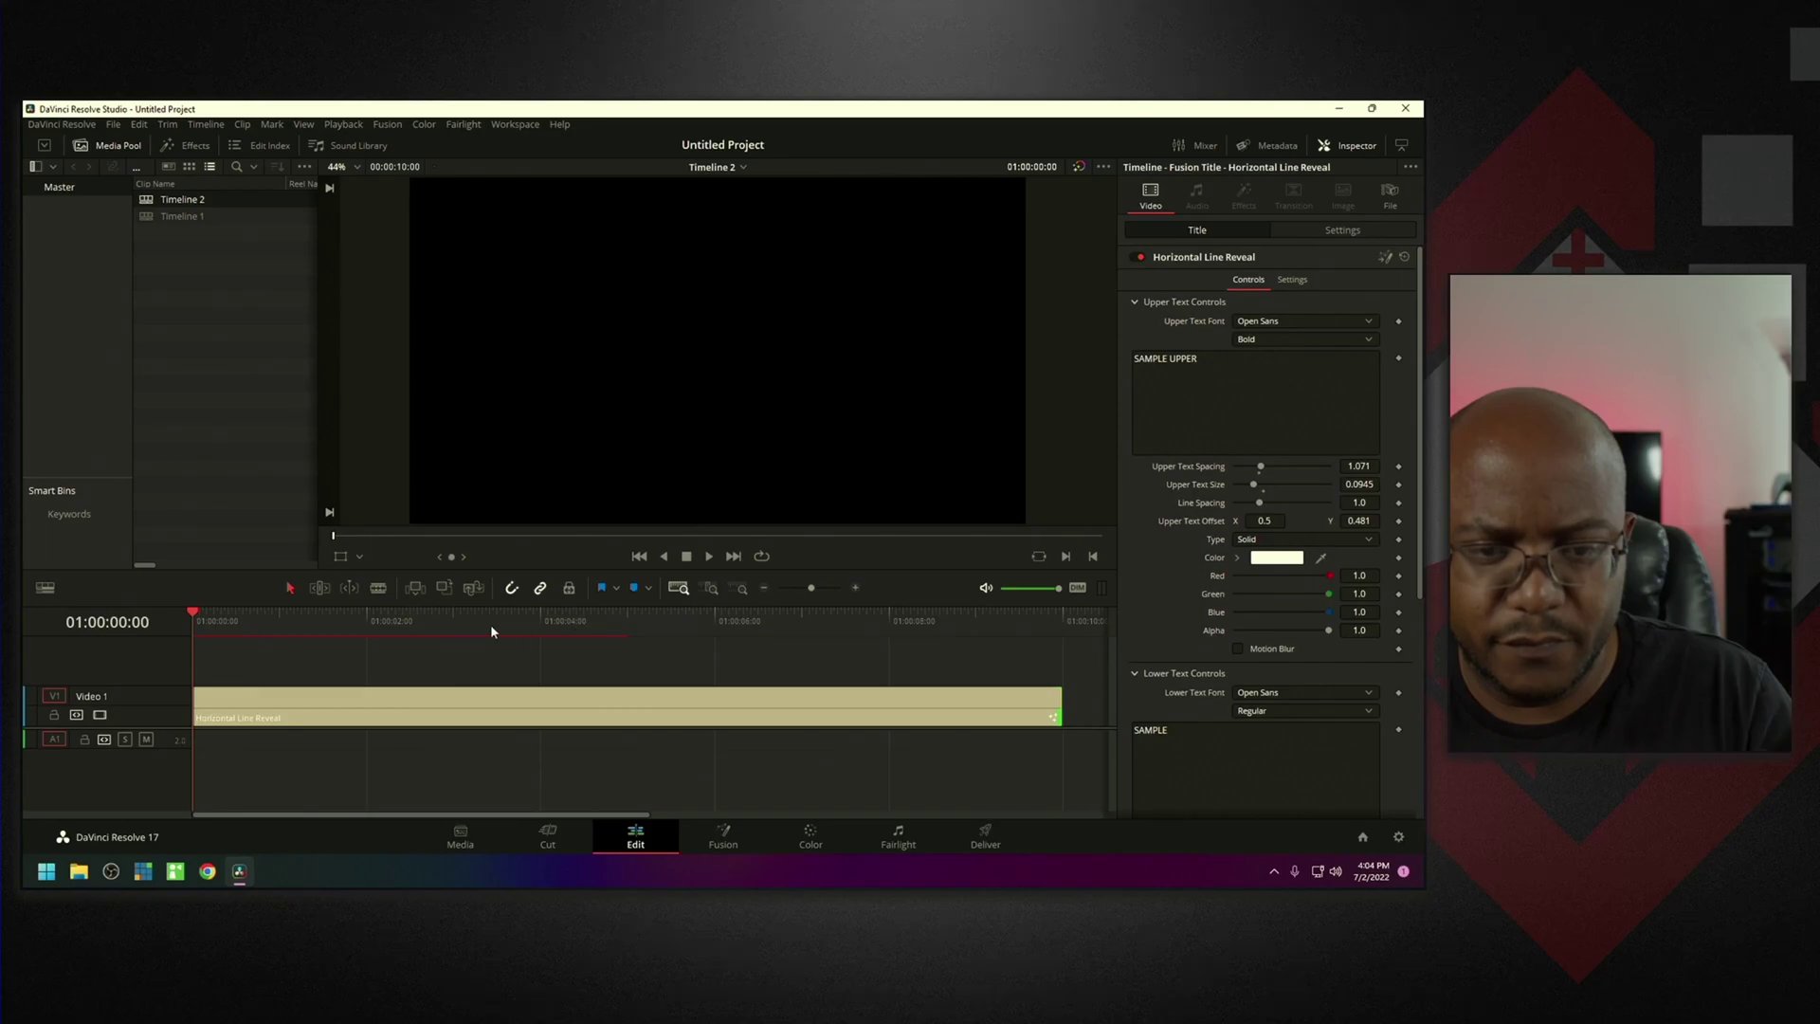
left_click_drag(187, 618, 179, 618)
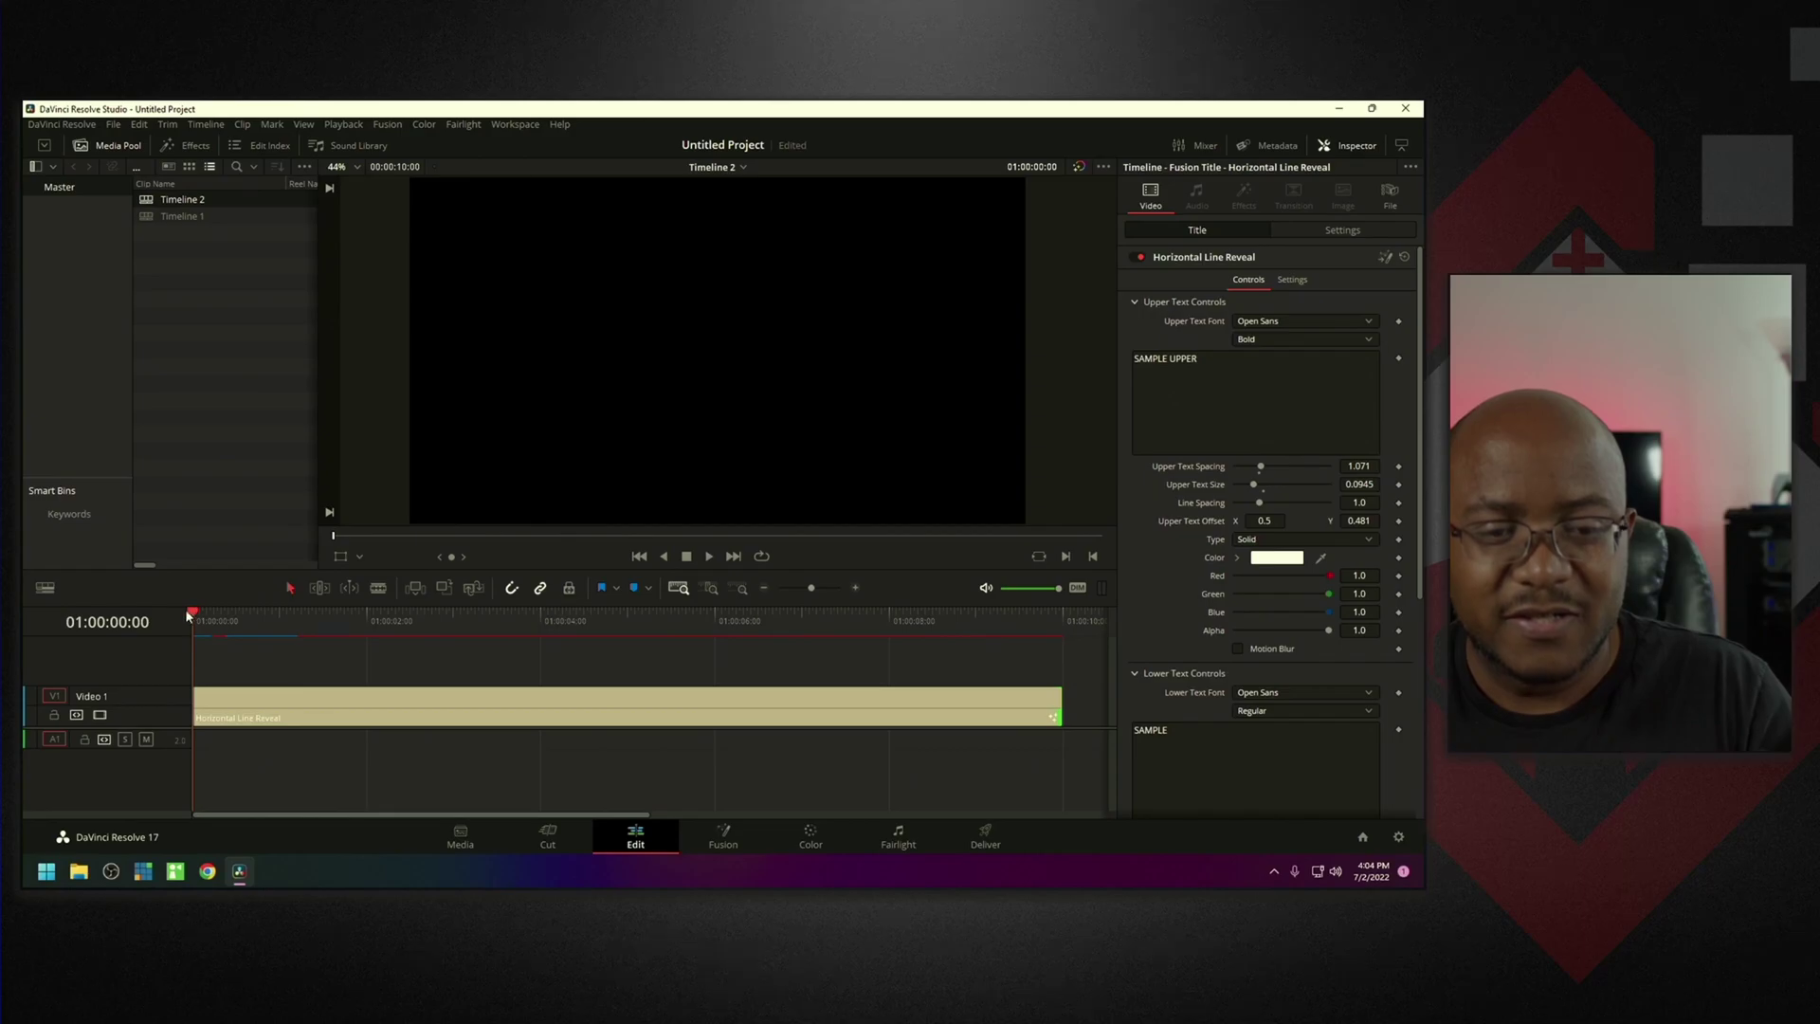
left_click_drag(185, 608, 506, 613)
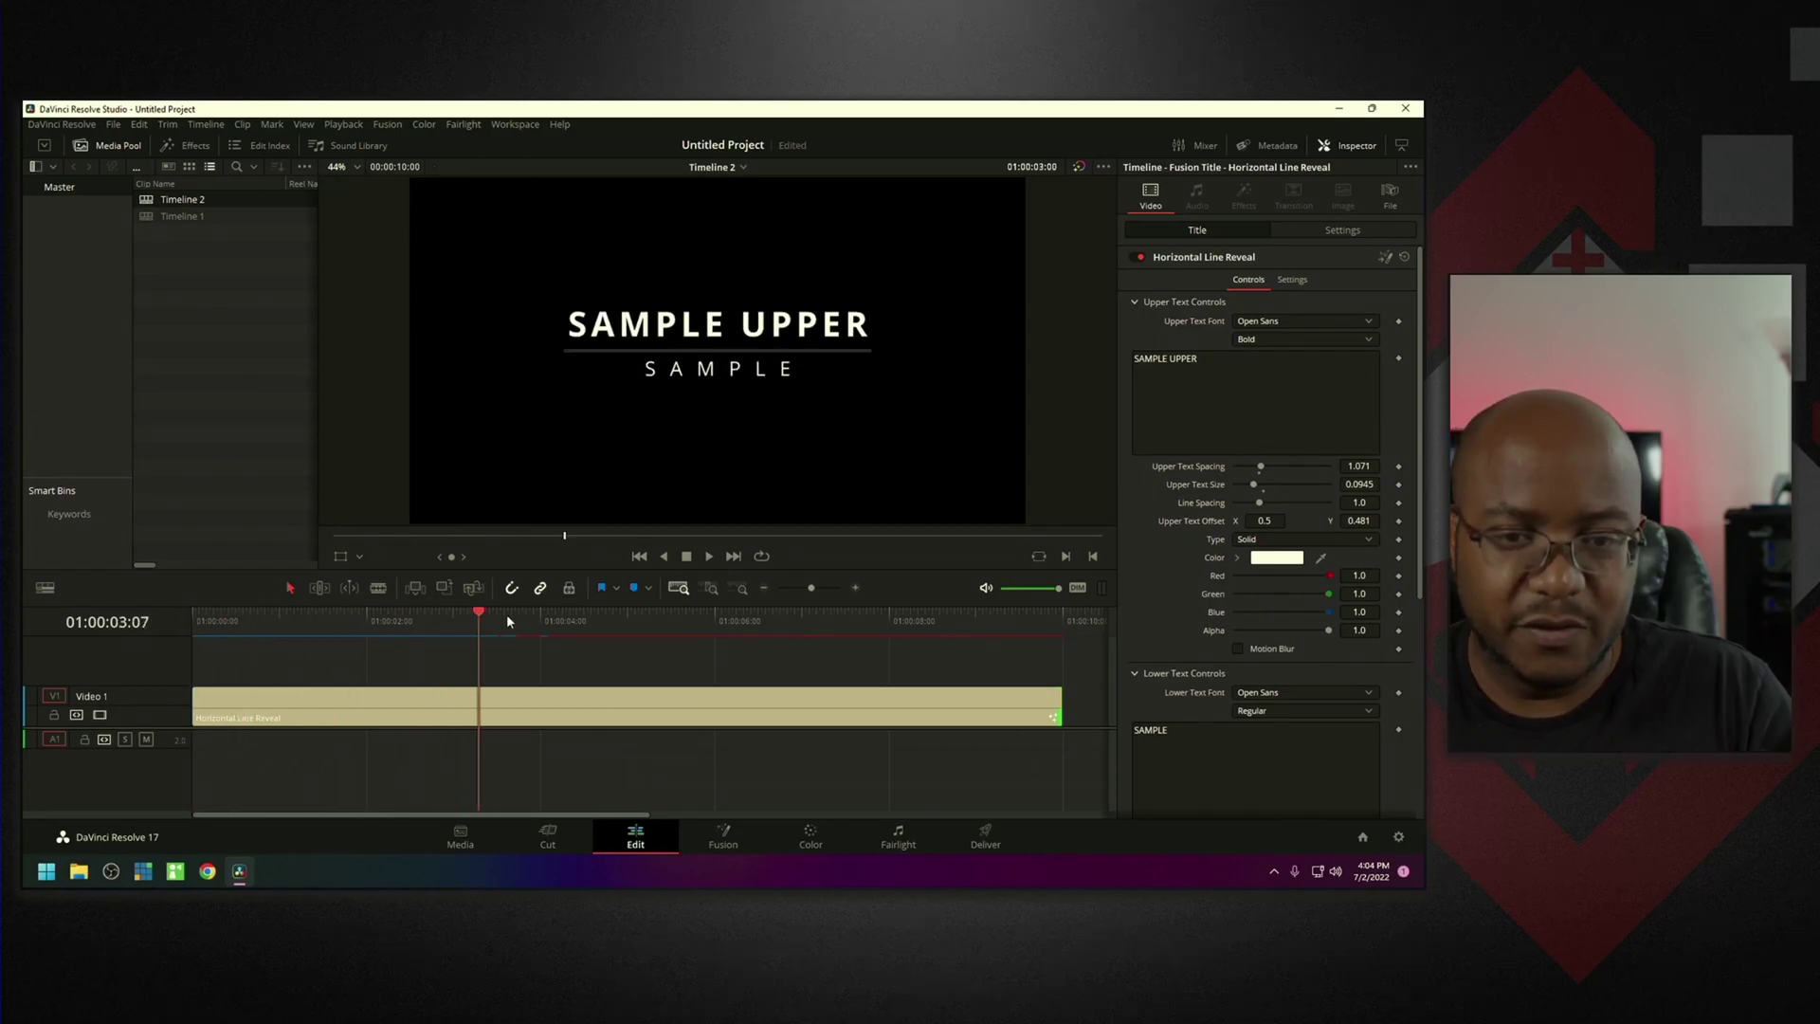
left_click_drag(896, 623, 614, 643)
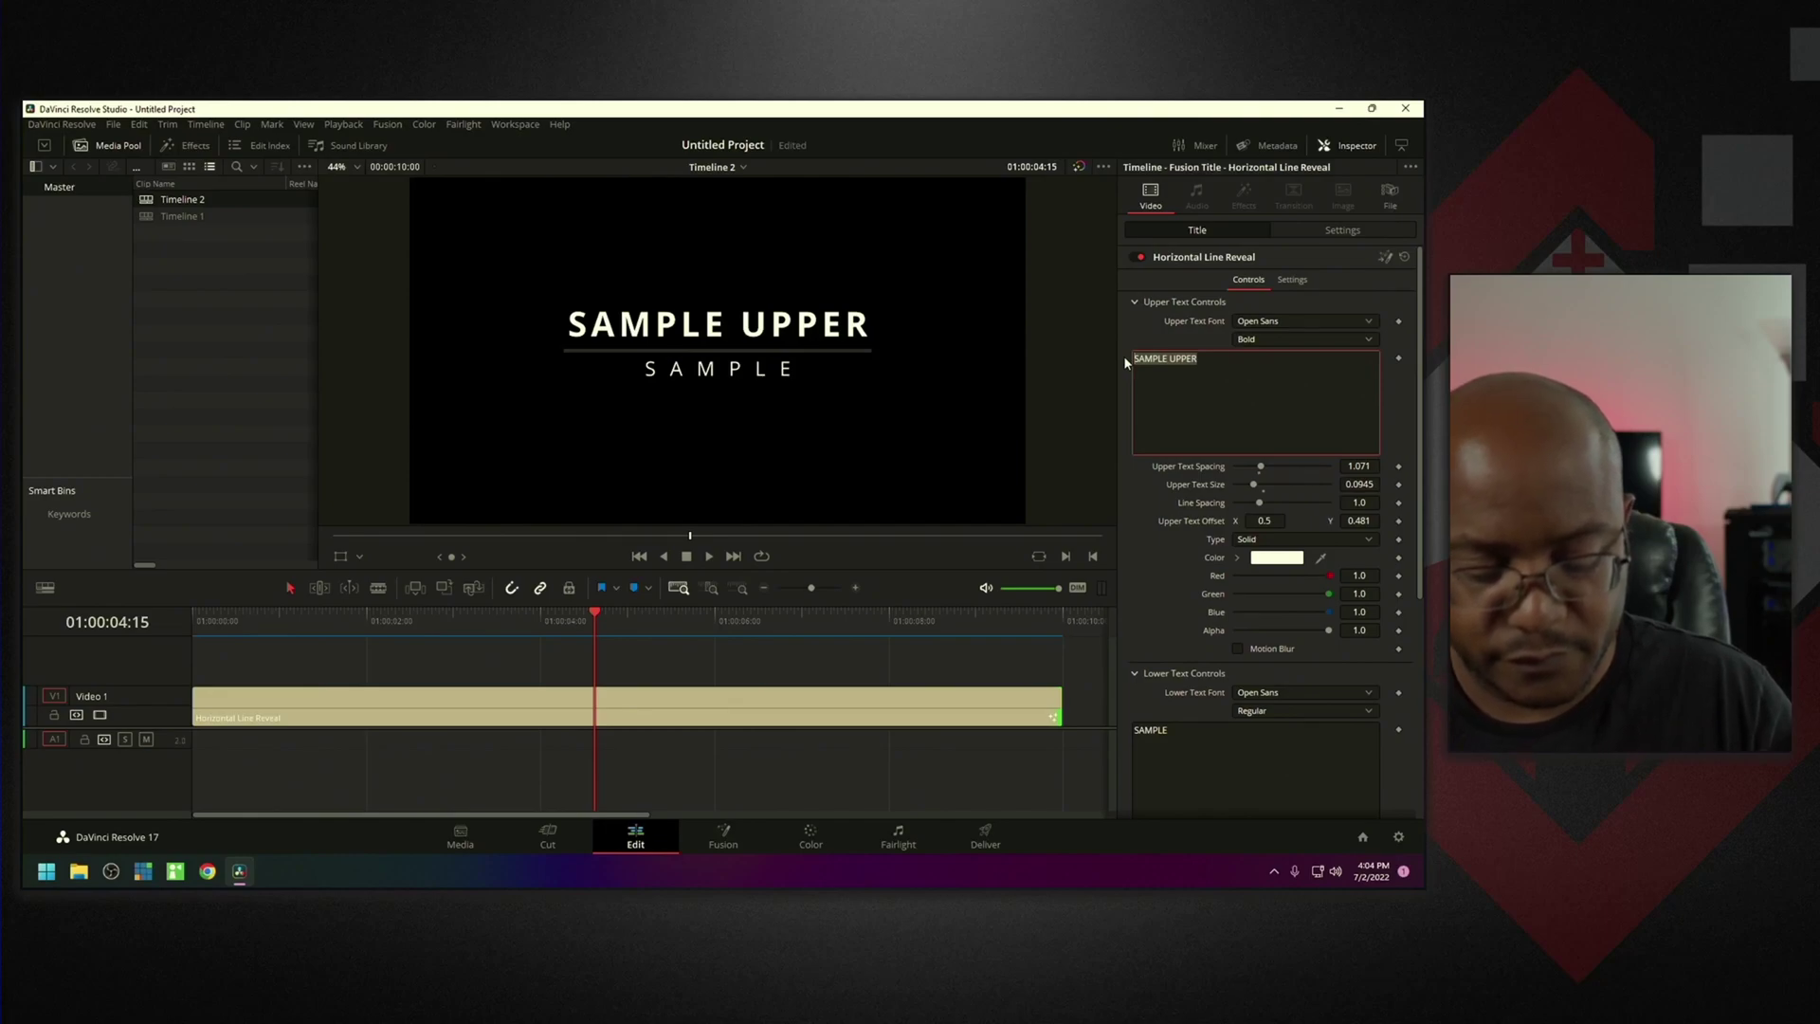
Change the upper text to CrossRoads, edit the lower text, and play the title from the start.
type("Cross")
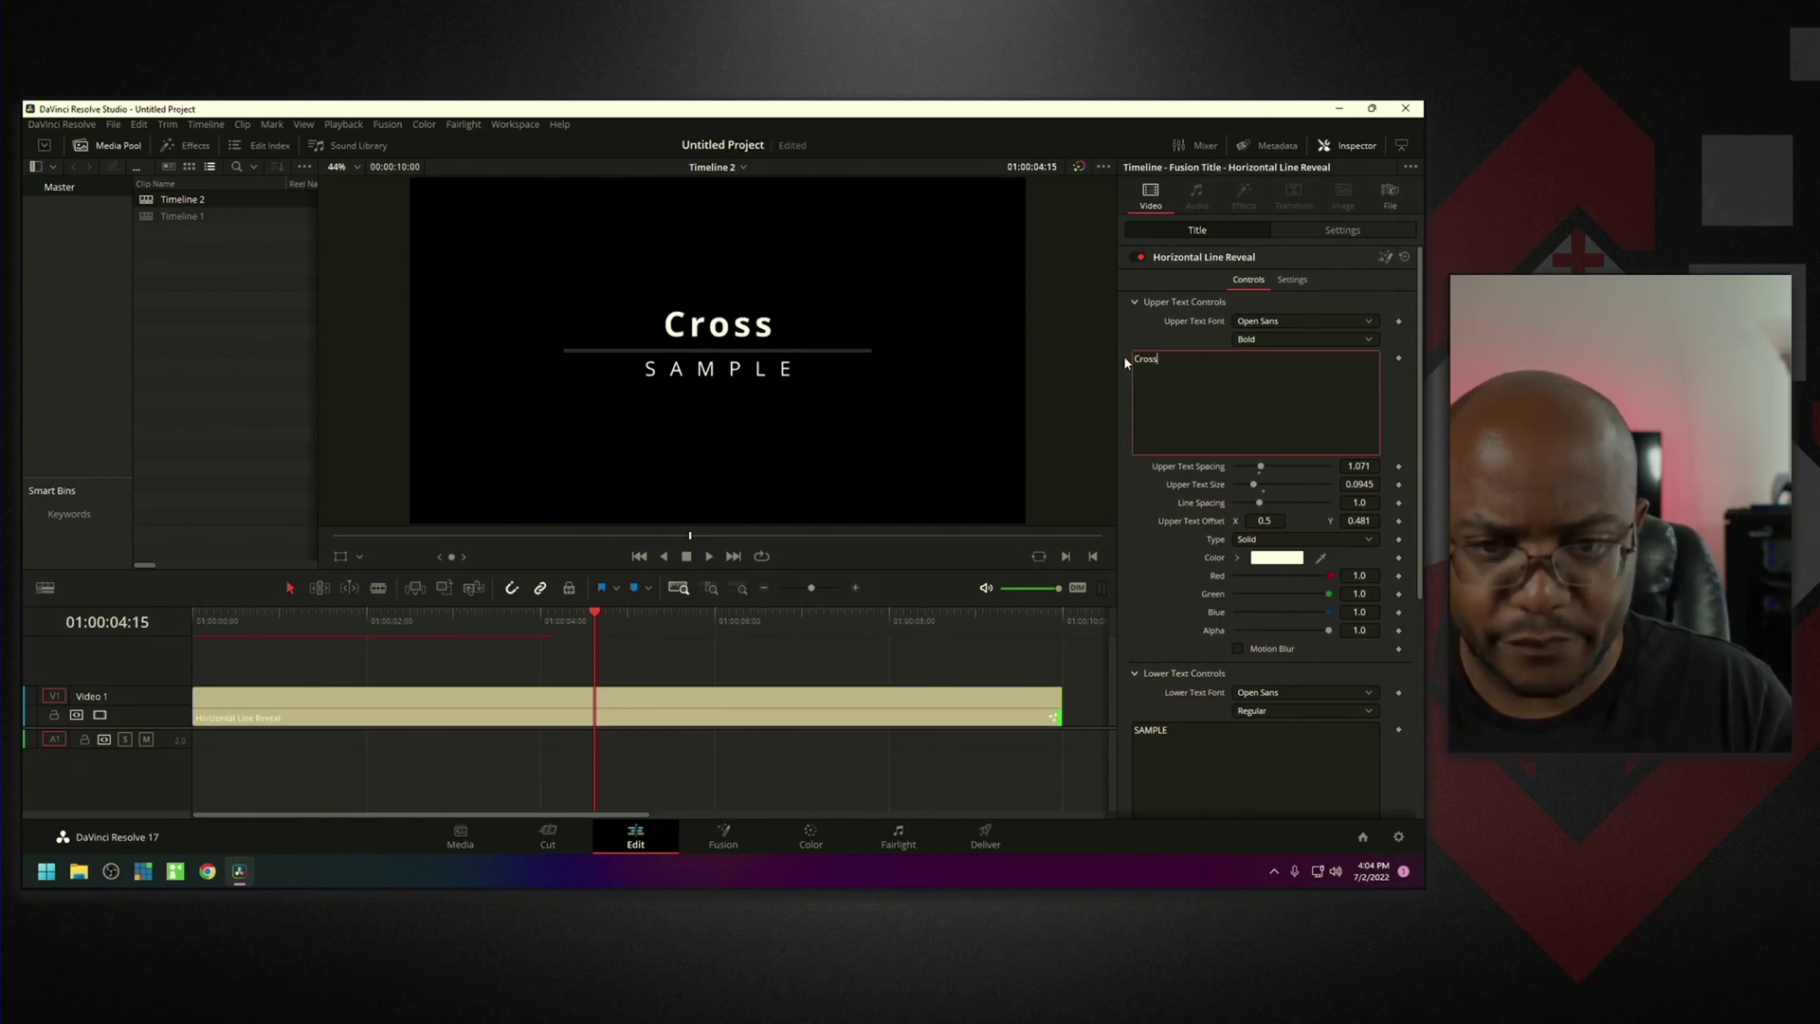
key("BackSpace")
type("ro")
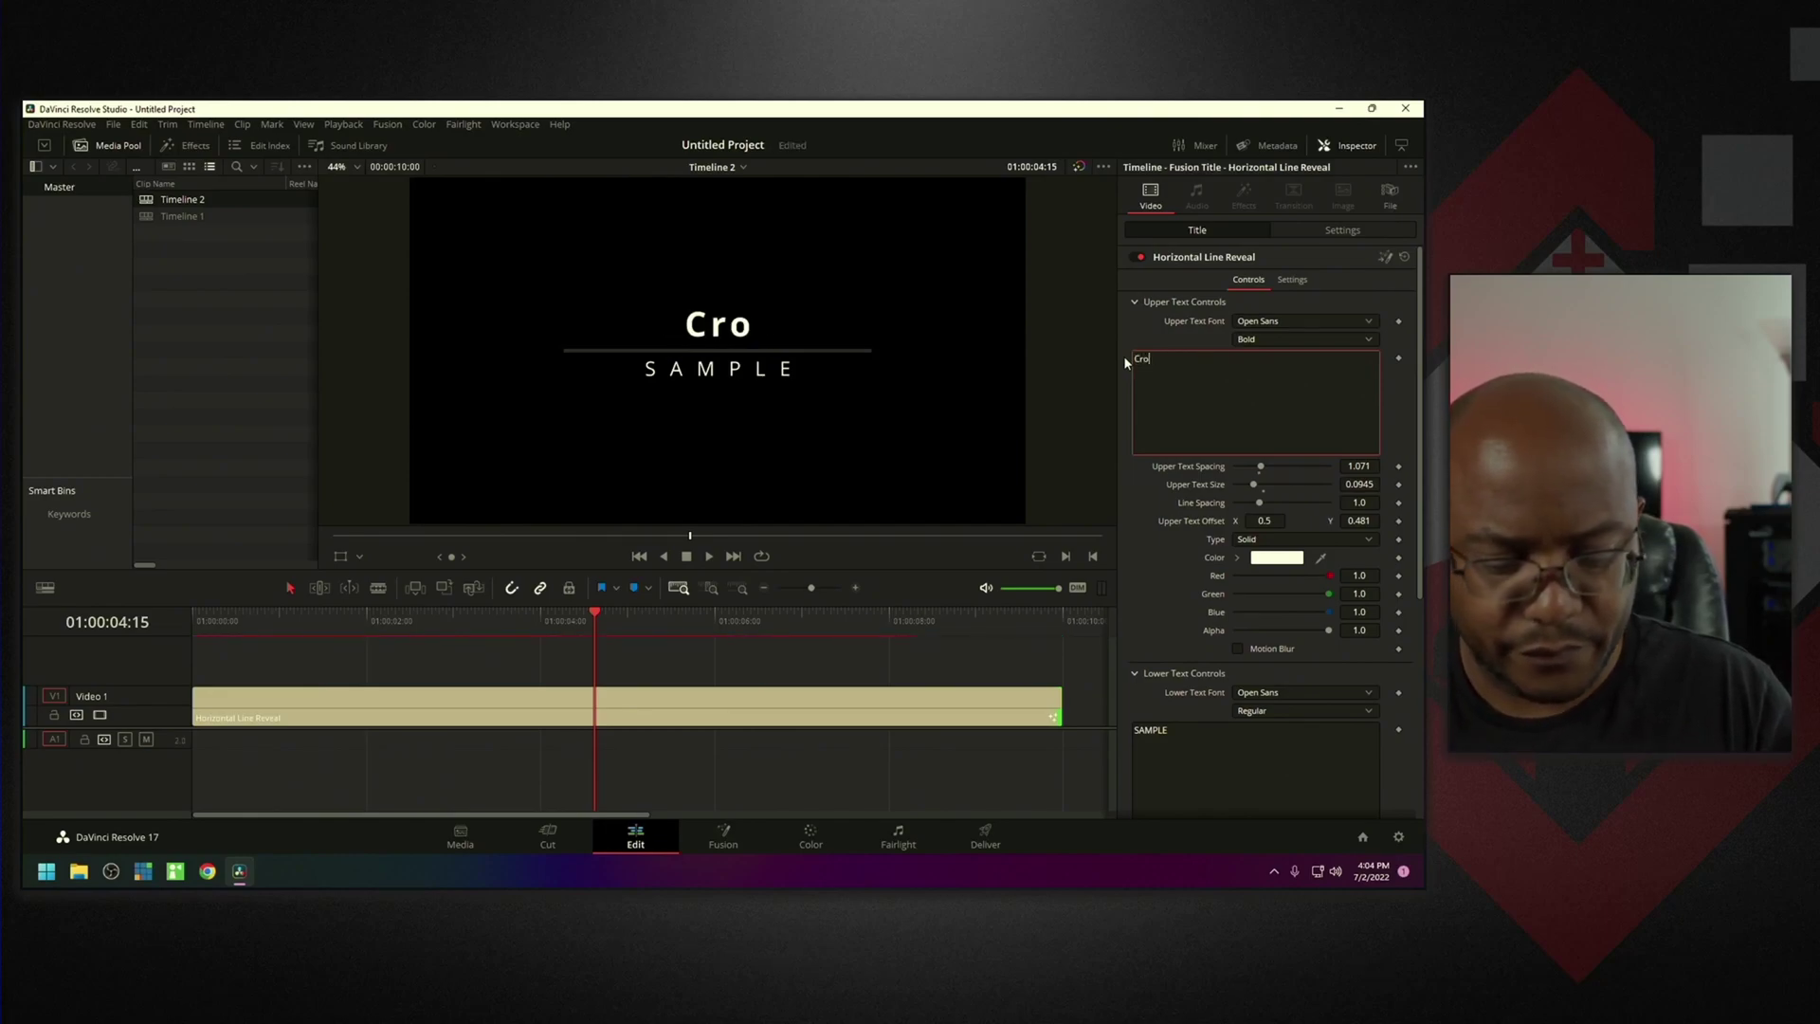
type("ssRoads")
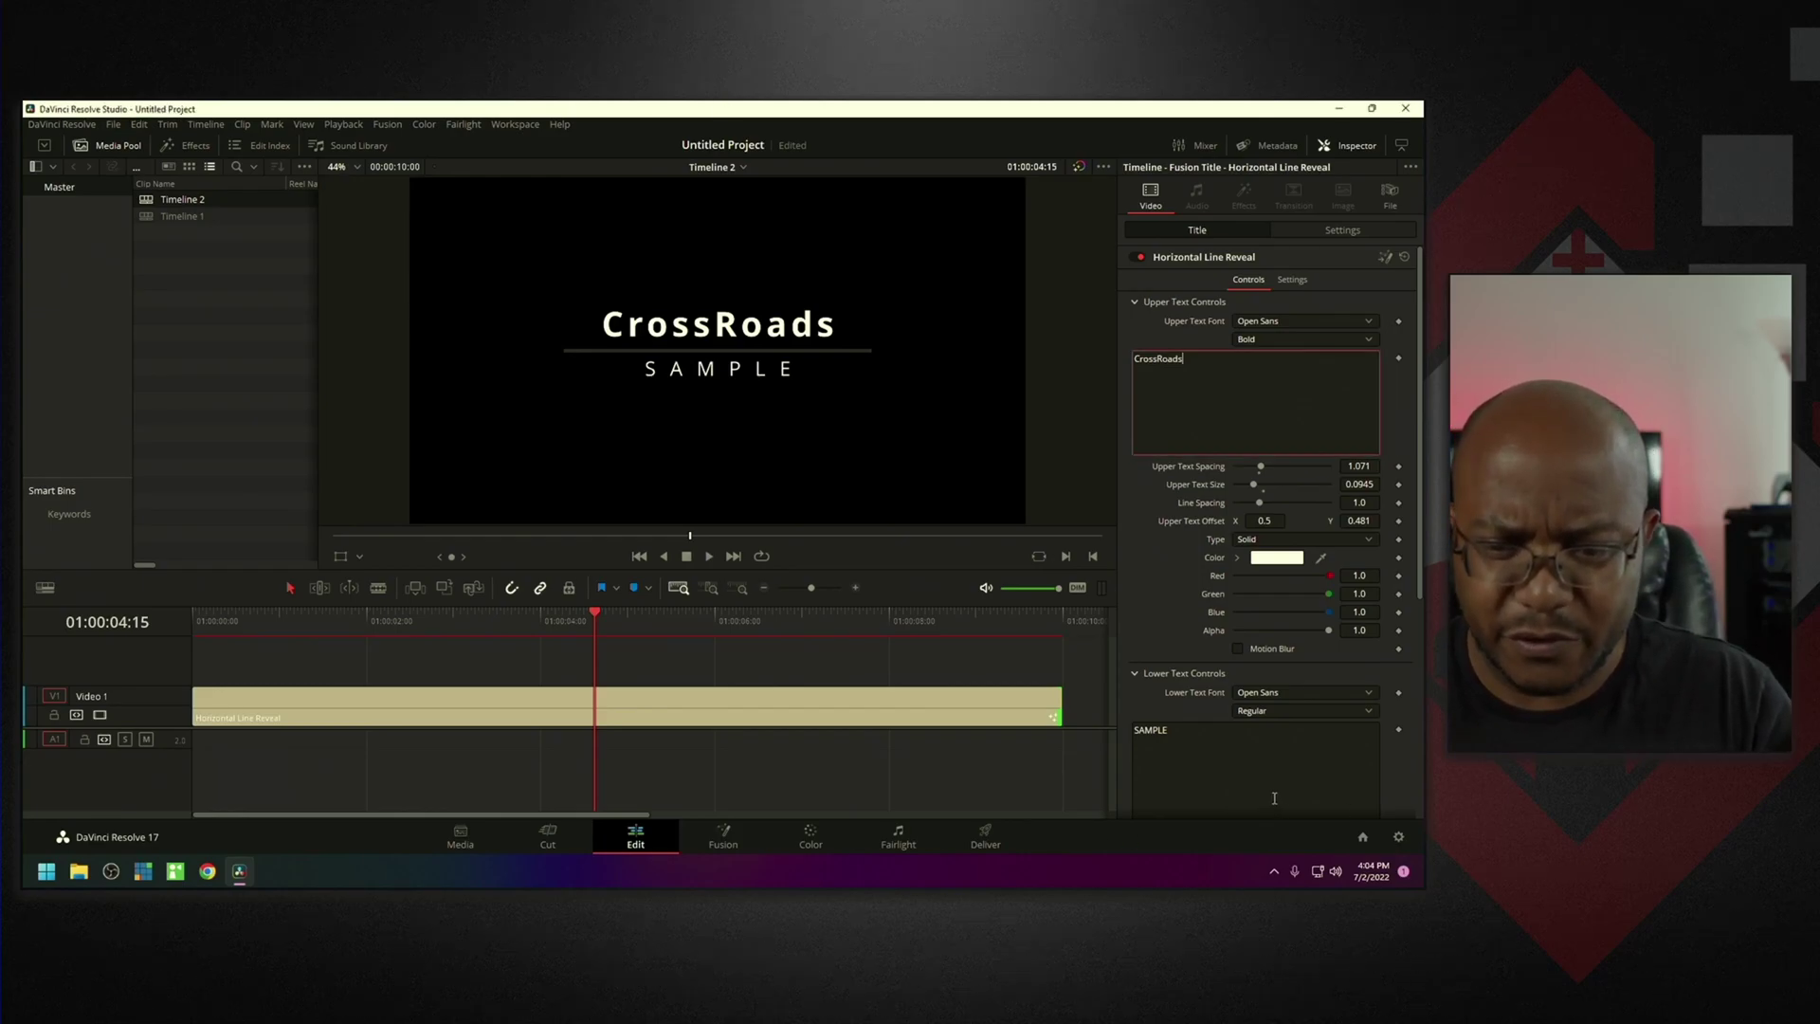
left_click(1182, 747)
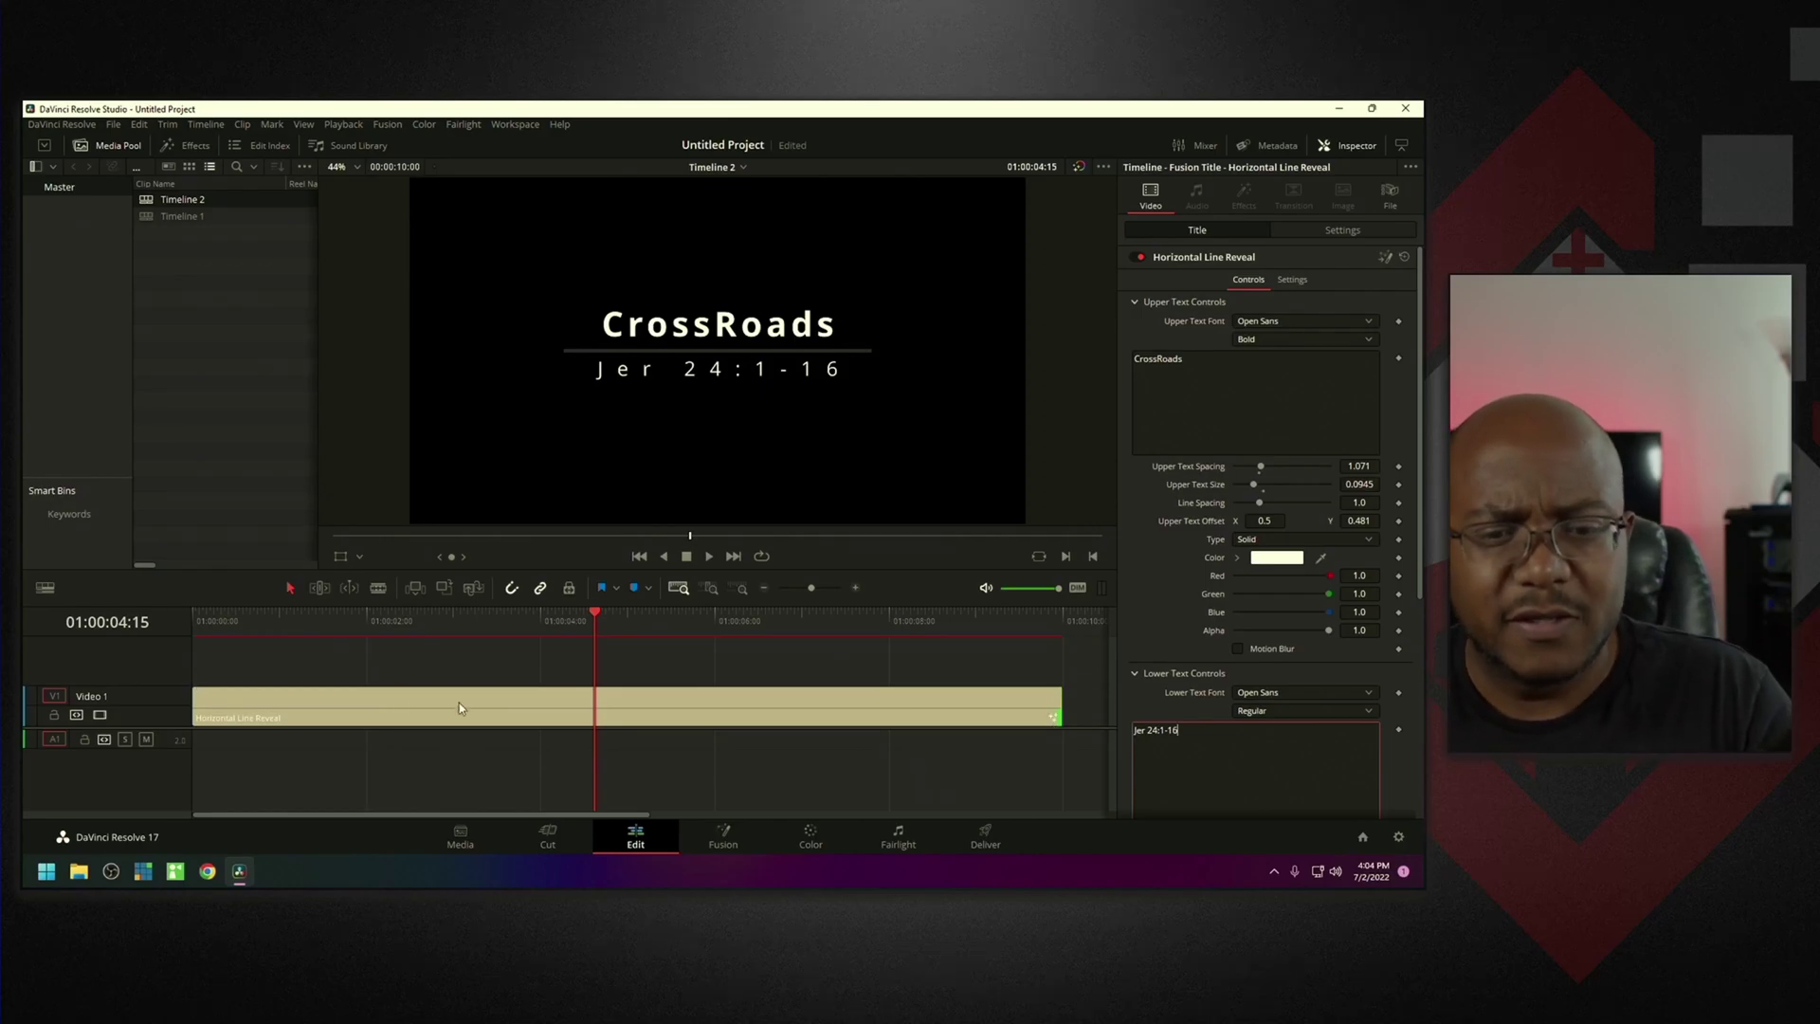
left_click(201, 622)
key("space")
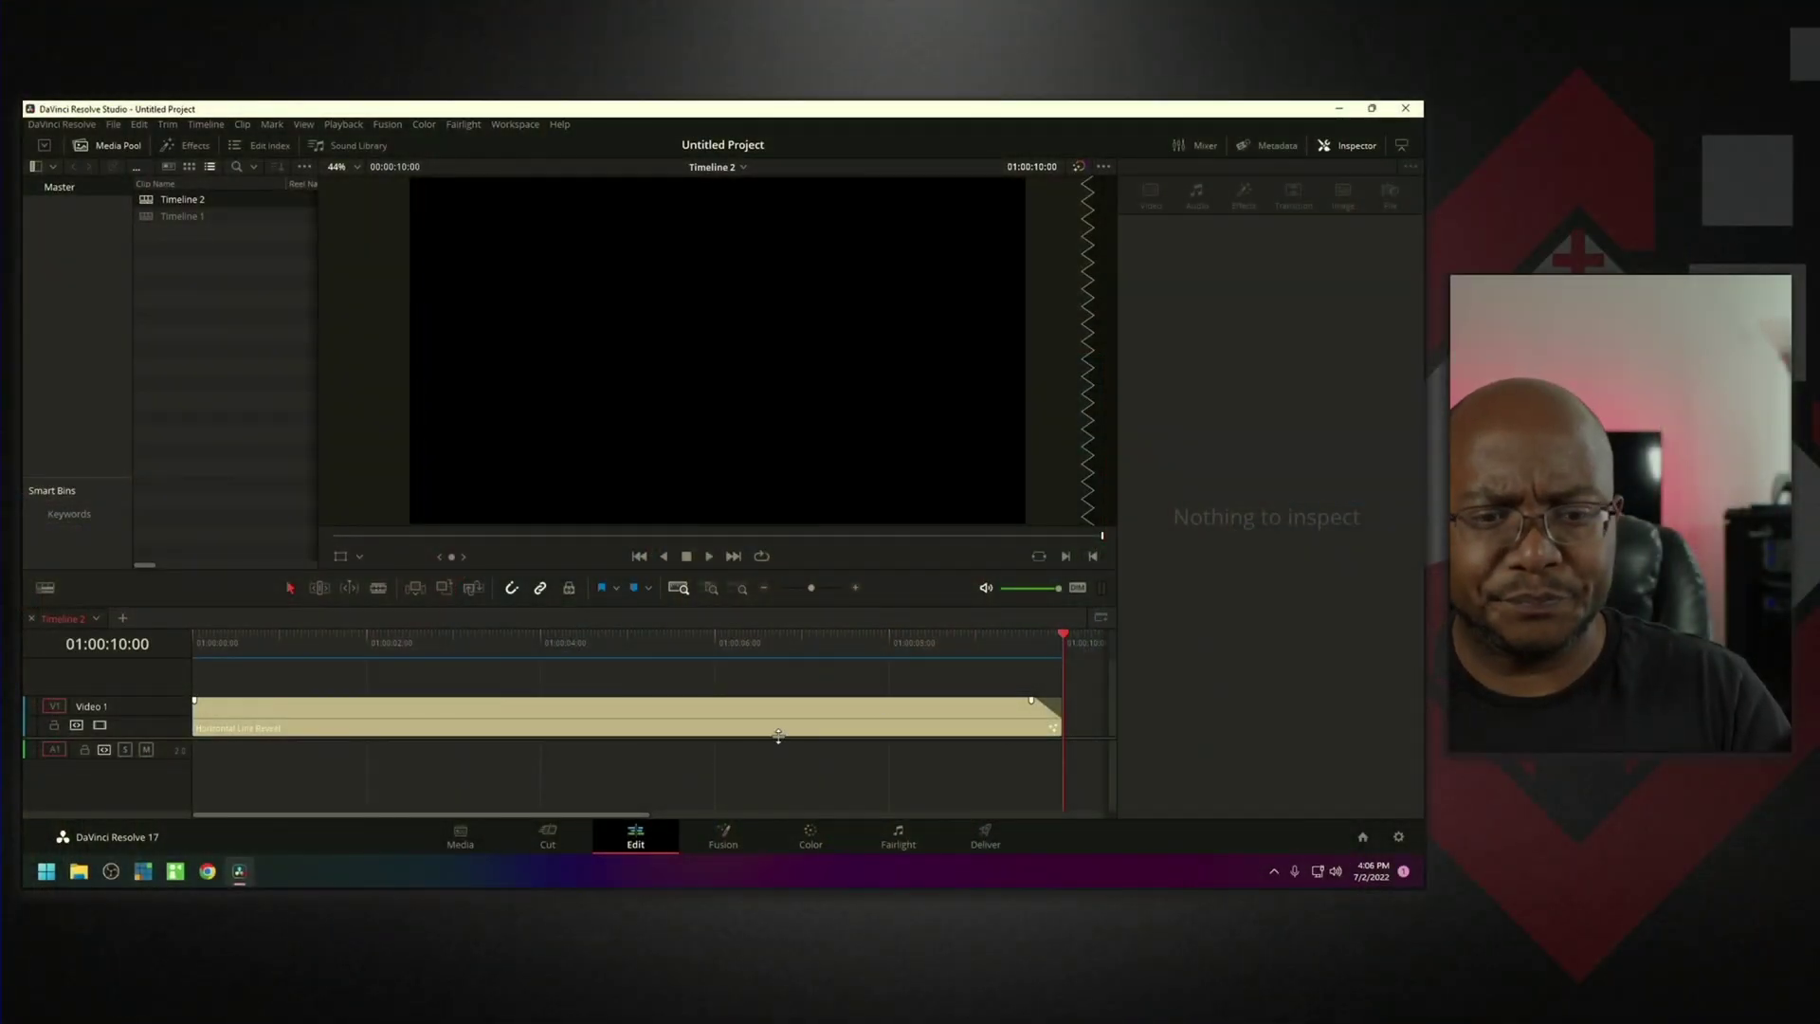
Load Timeline 1 in a new timeline tab, fit it to view, and select its Clean and Simple title.
left_click(122, 618)
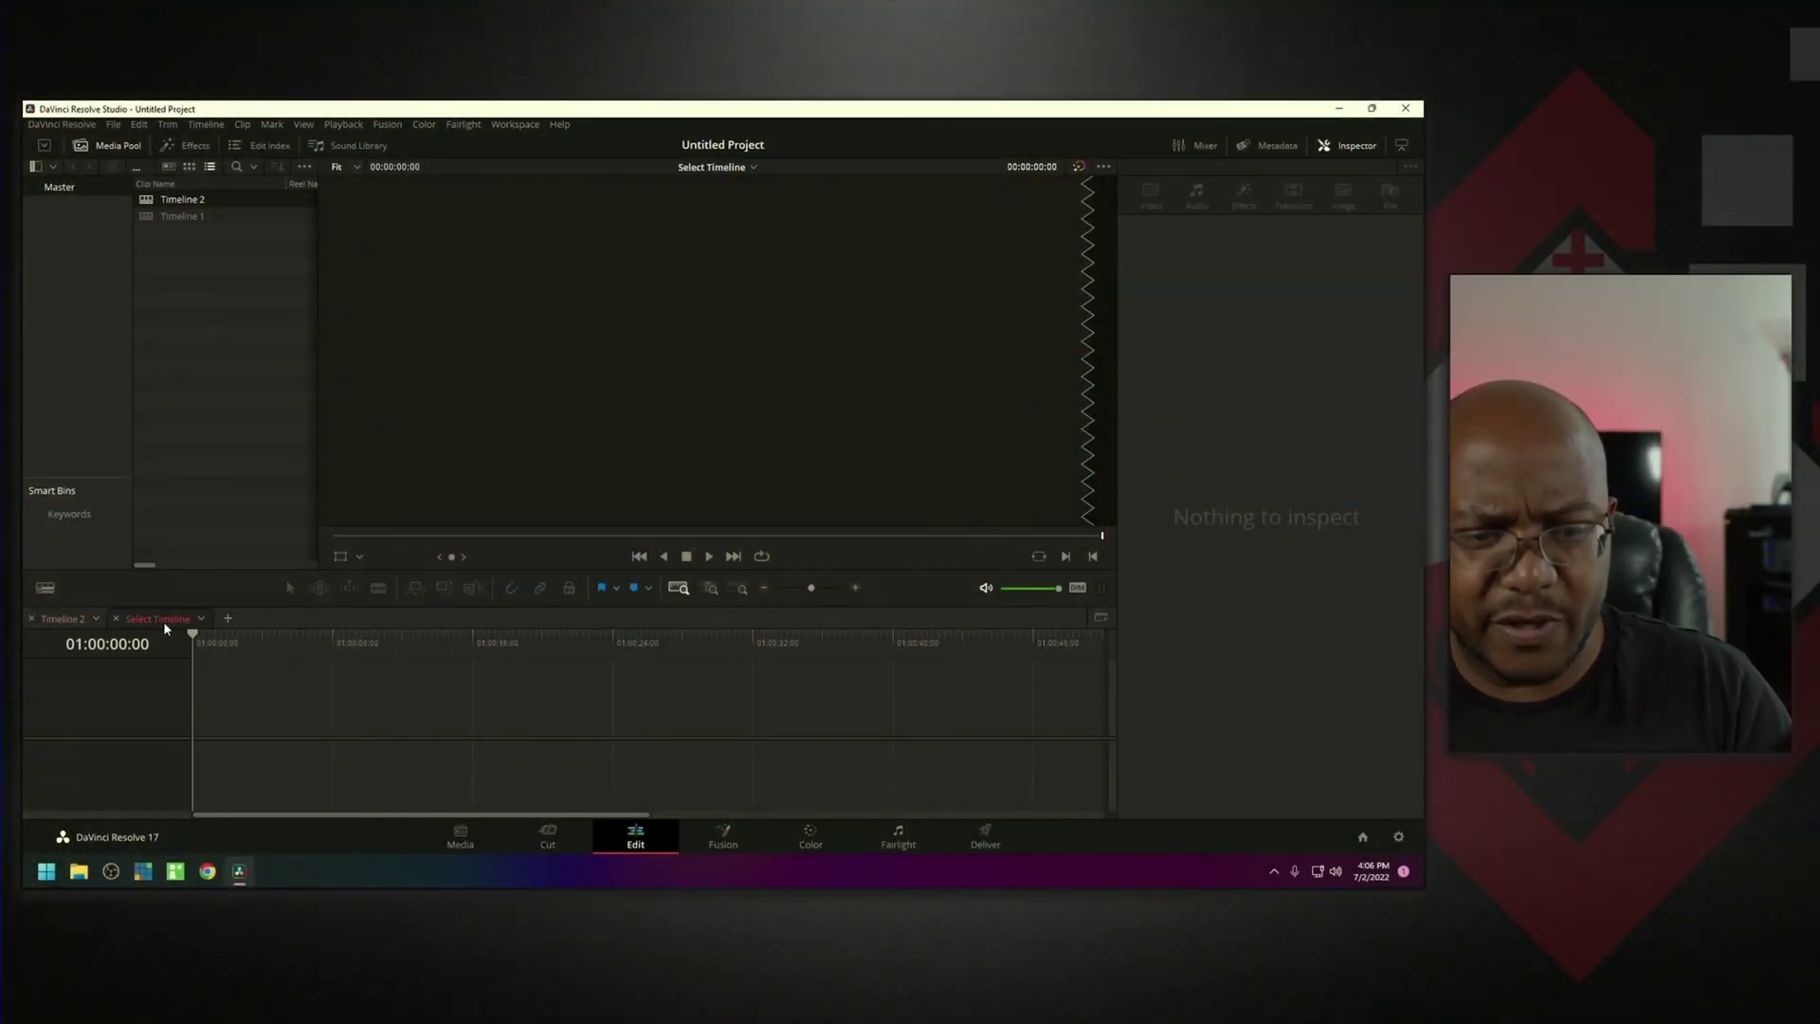
left_click(200, 619)
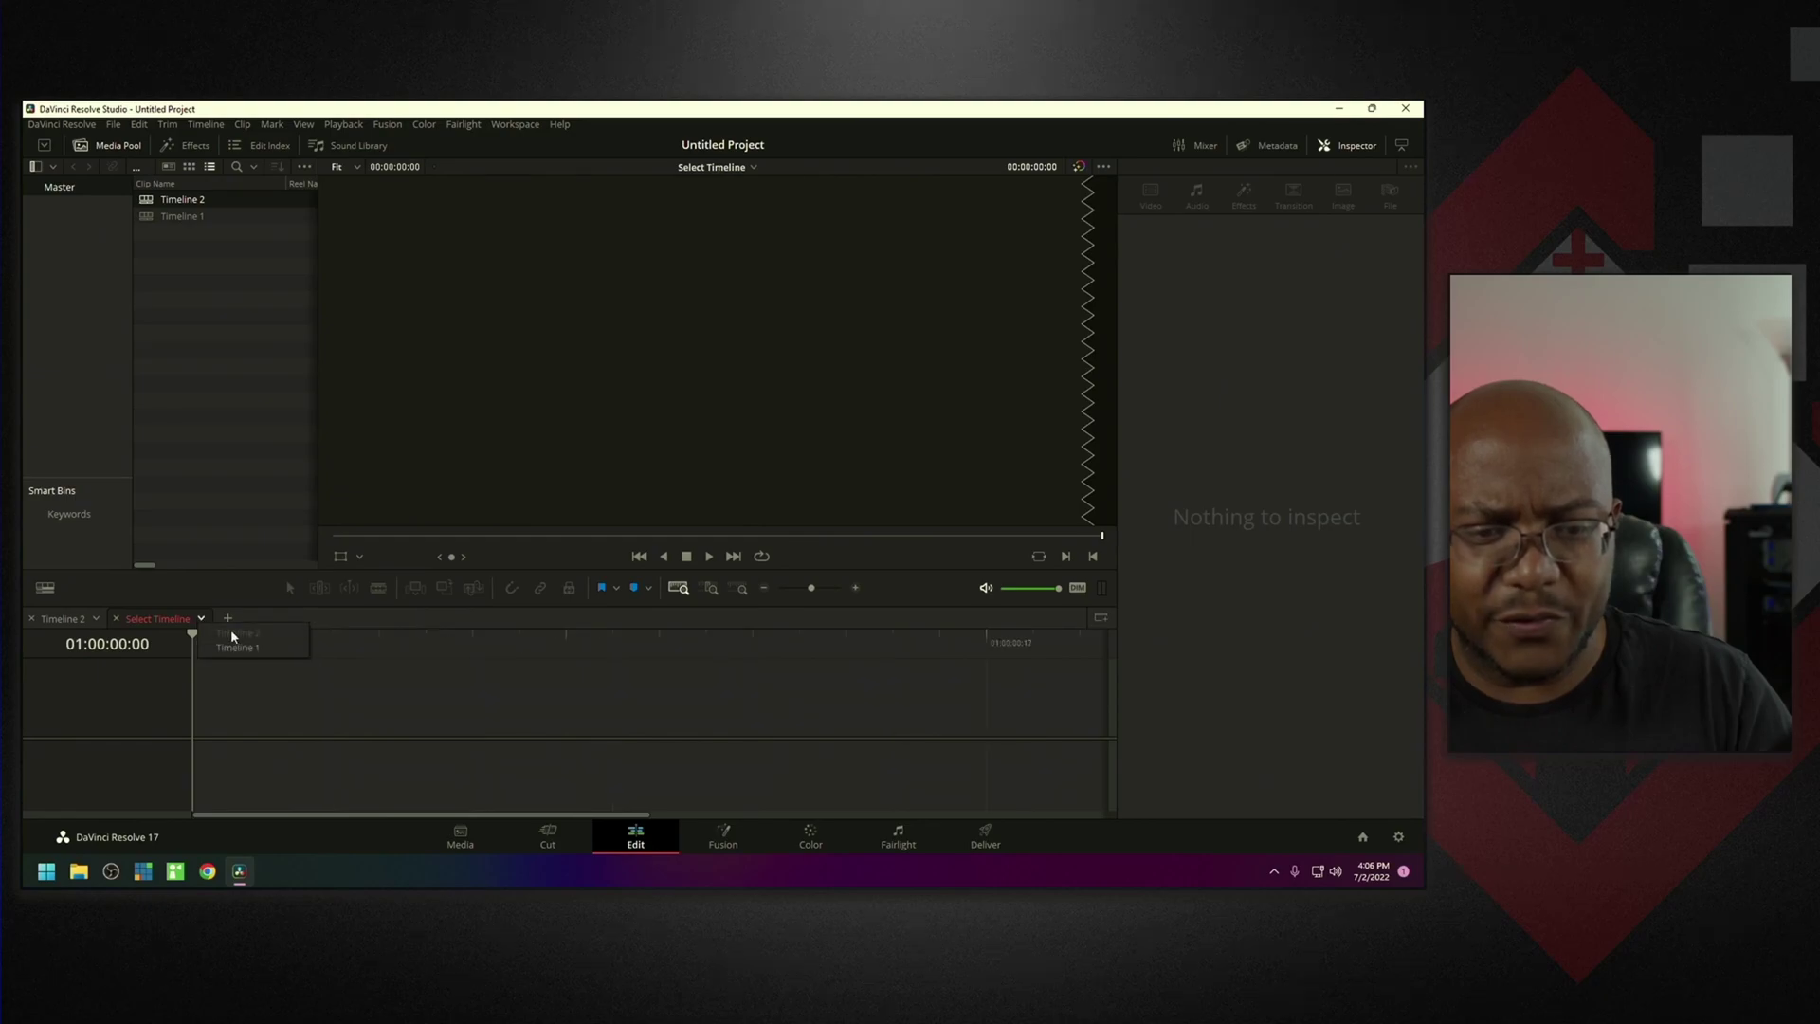
left_click(235, 647)
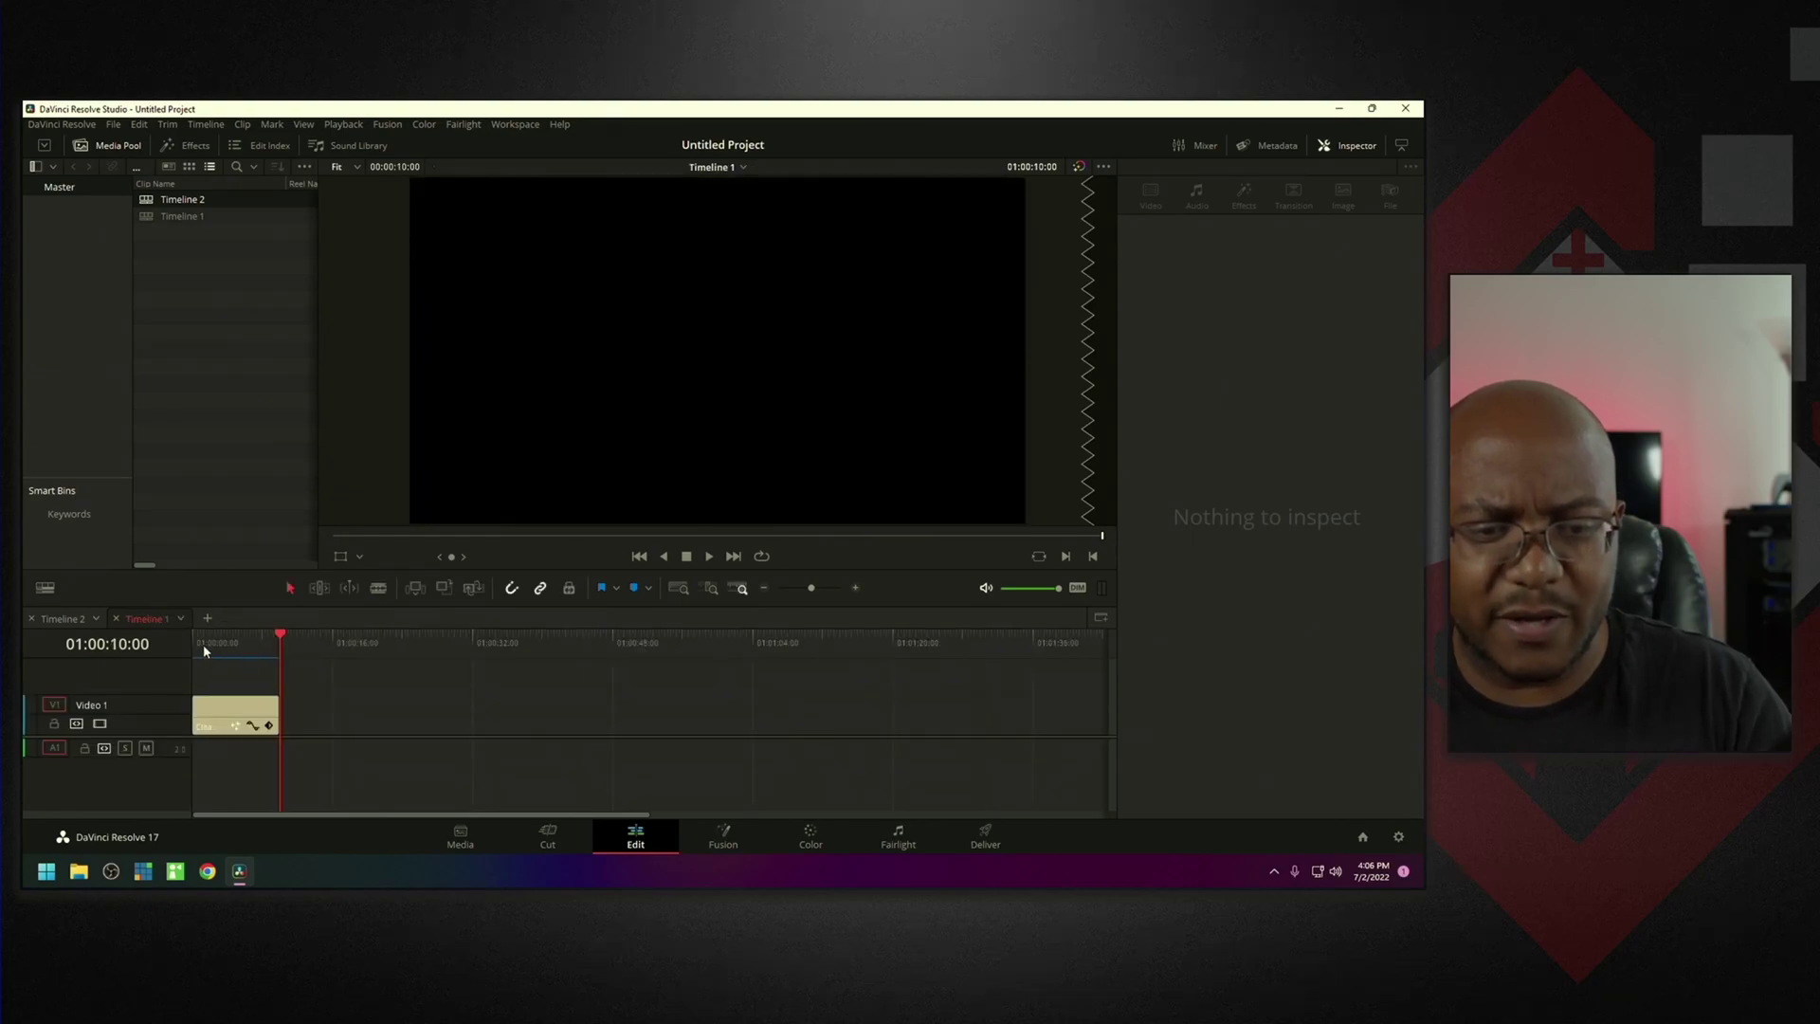
left_click(674, 590)
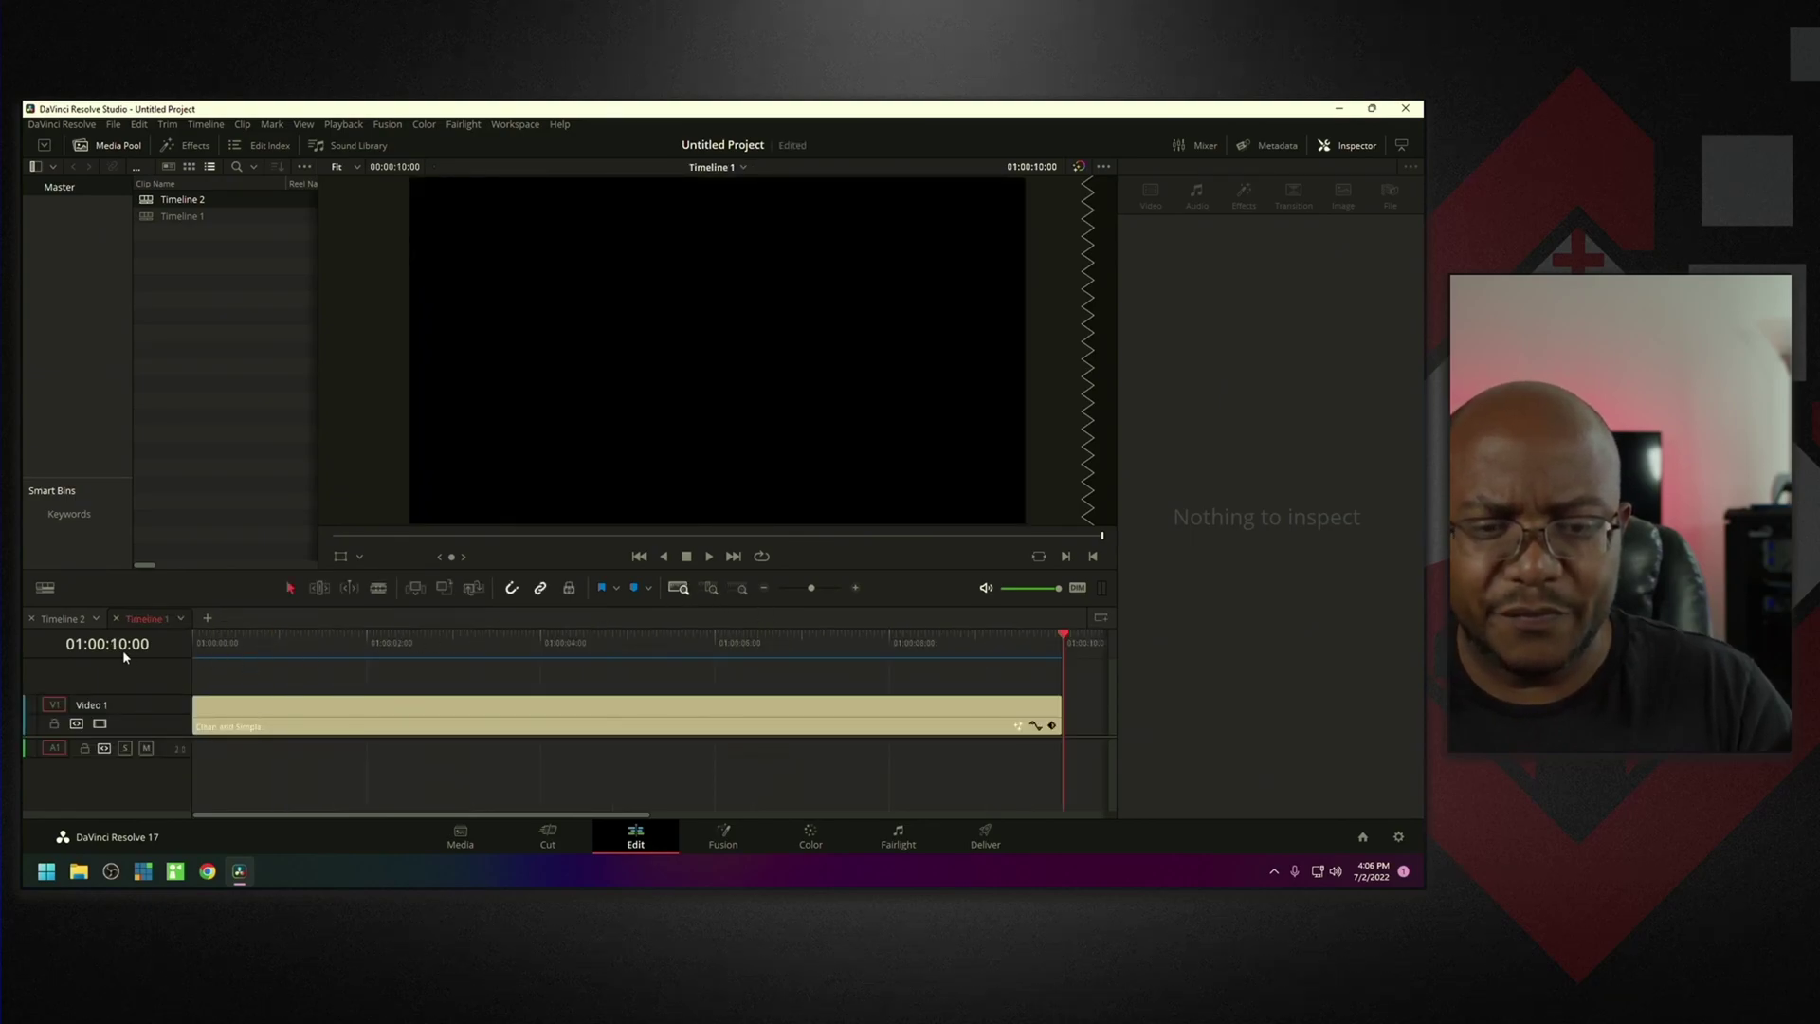
left_click(193, 636)
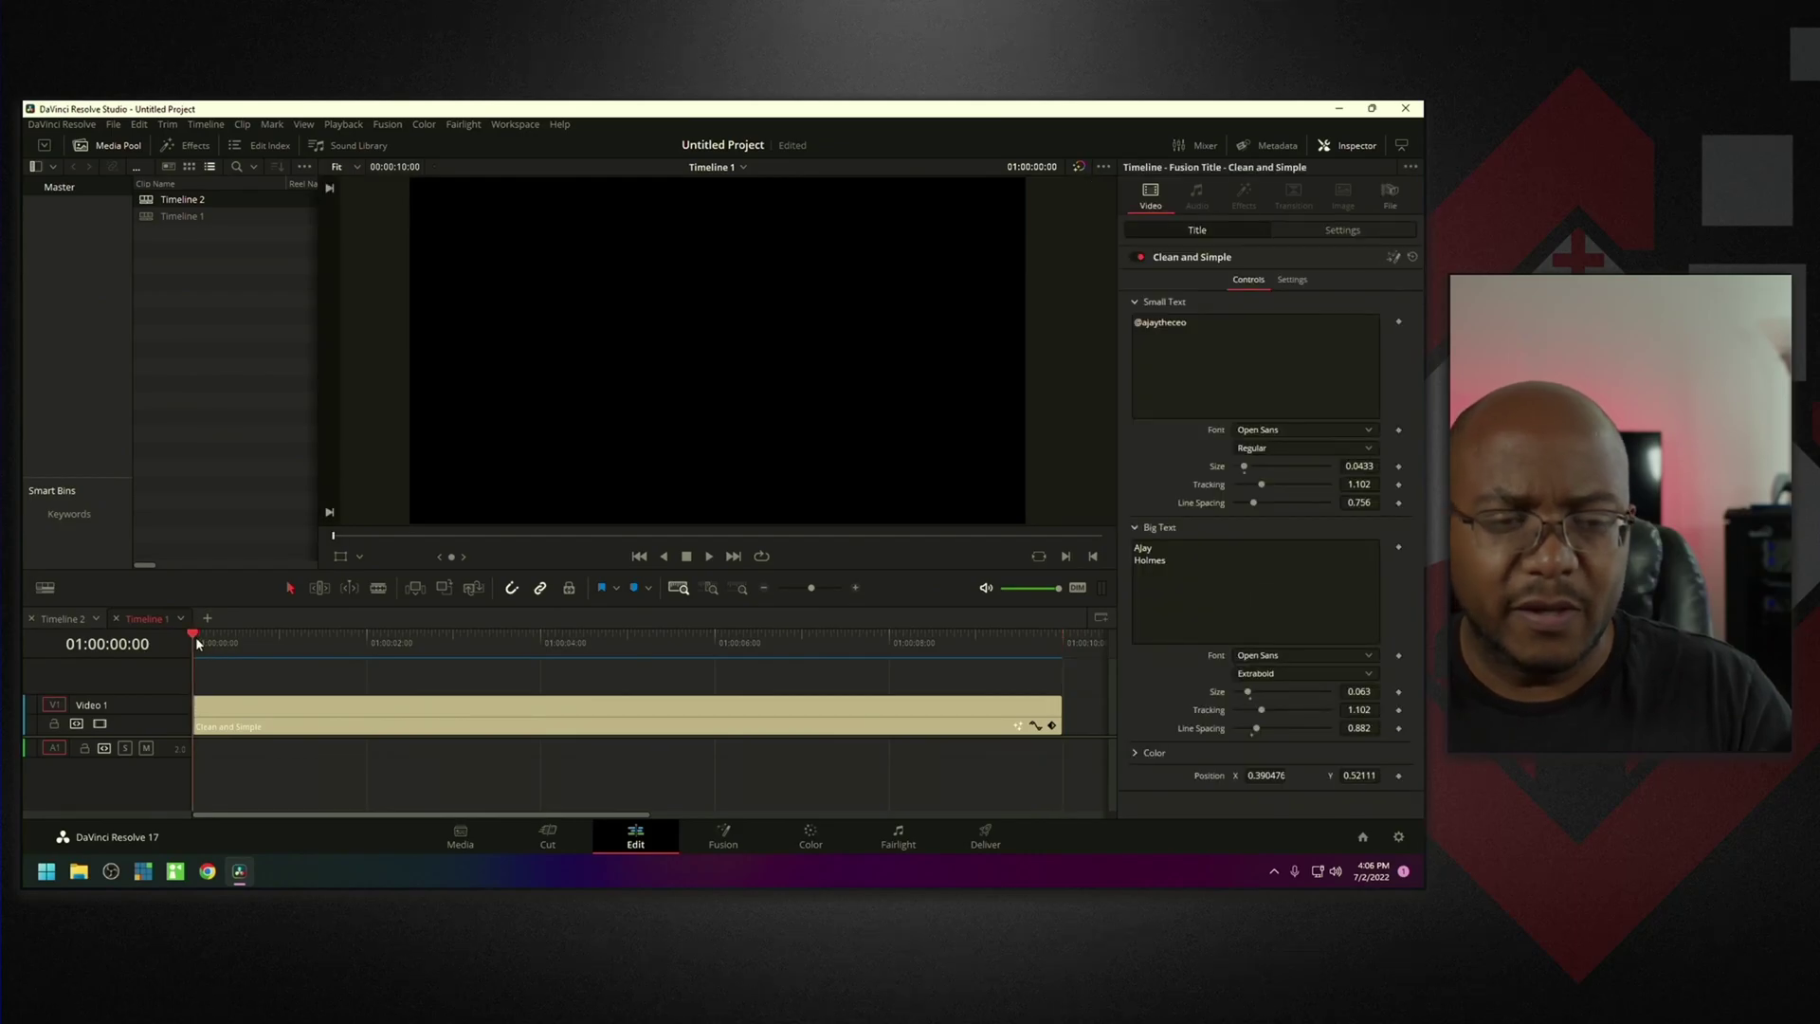